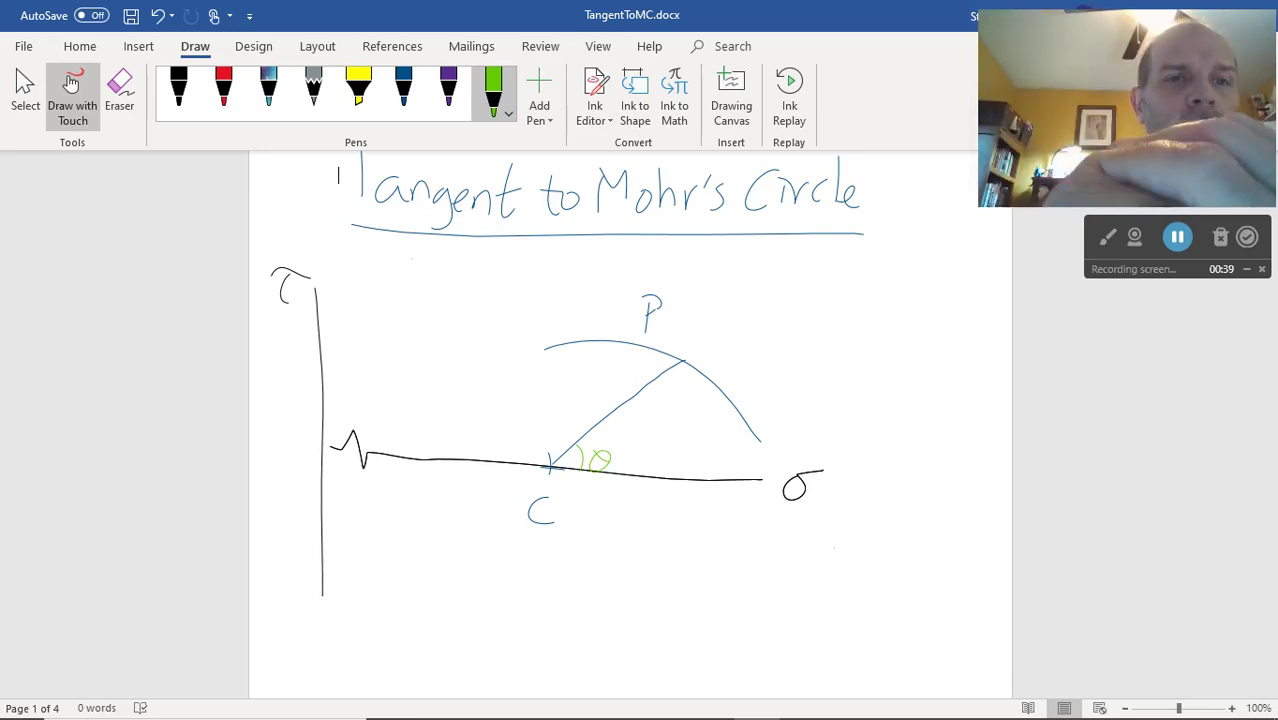
# - Draw a red tangent line at P, then mark rise and run on radius CP in black
pyautogui.click(223, 88)
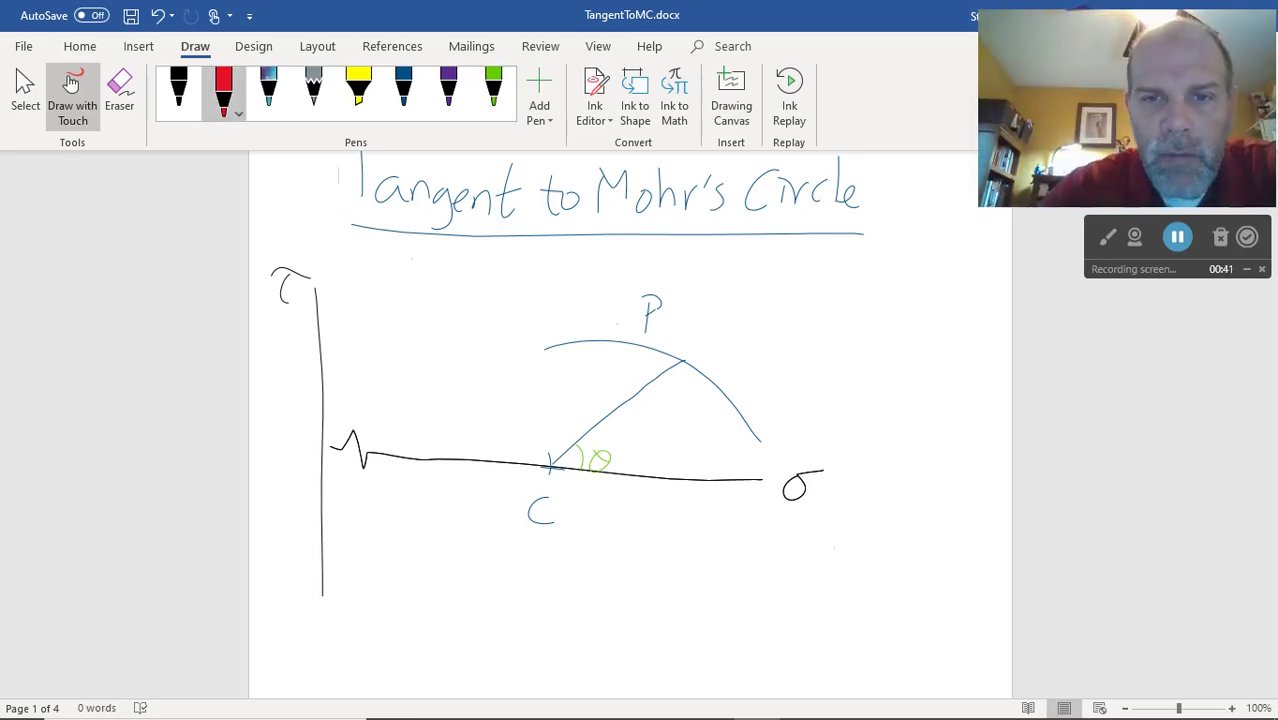
pyautogui.moveTo(617, 324); pyautogui.dragTo(810, 426)
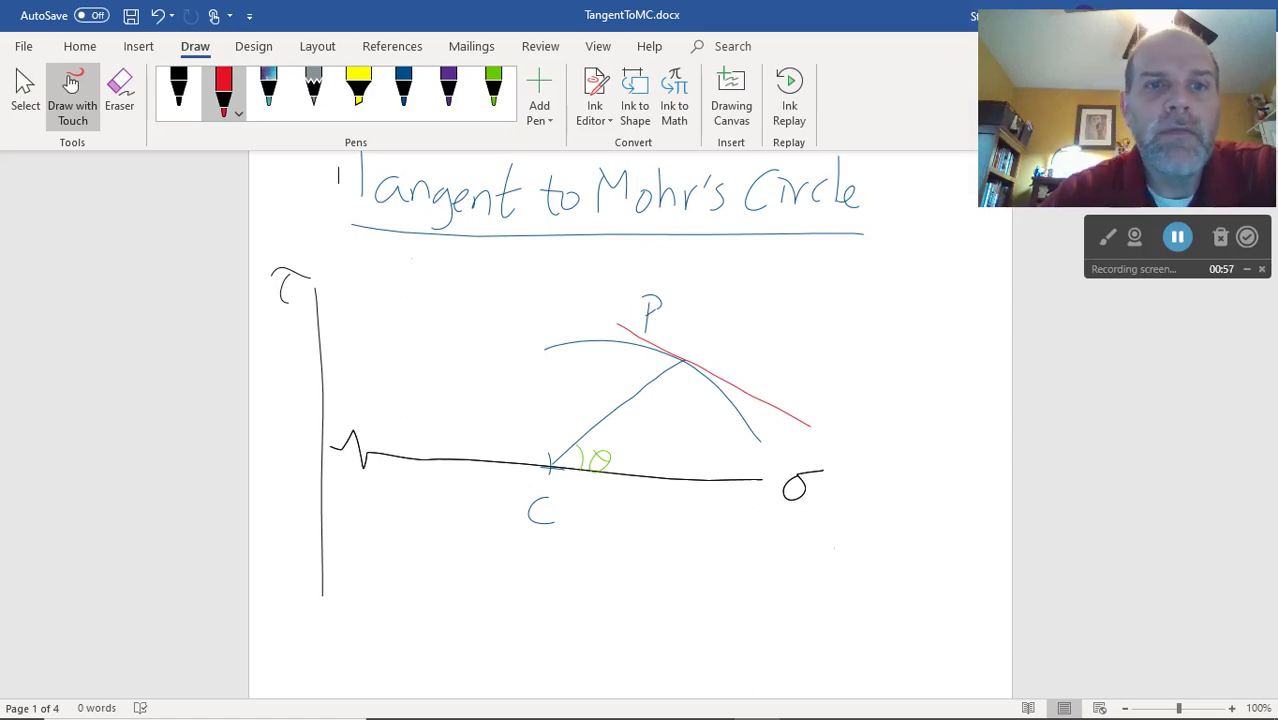
pyautogui.click(178, 90)
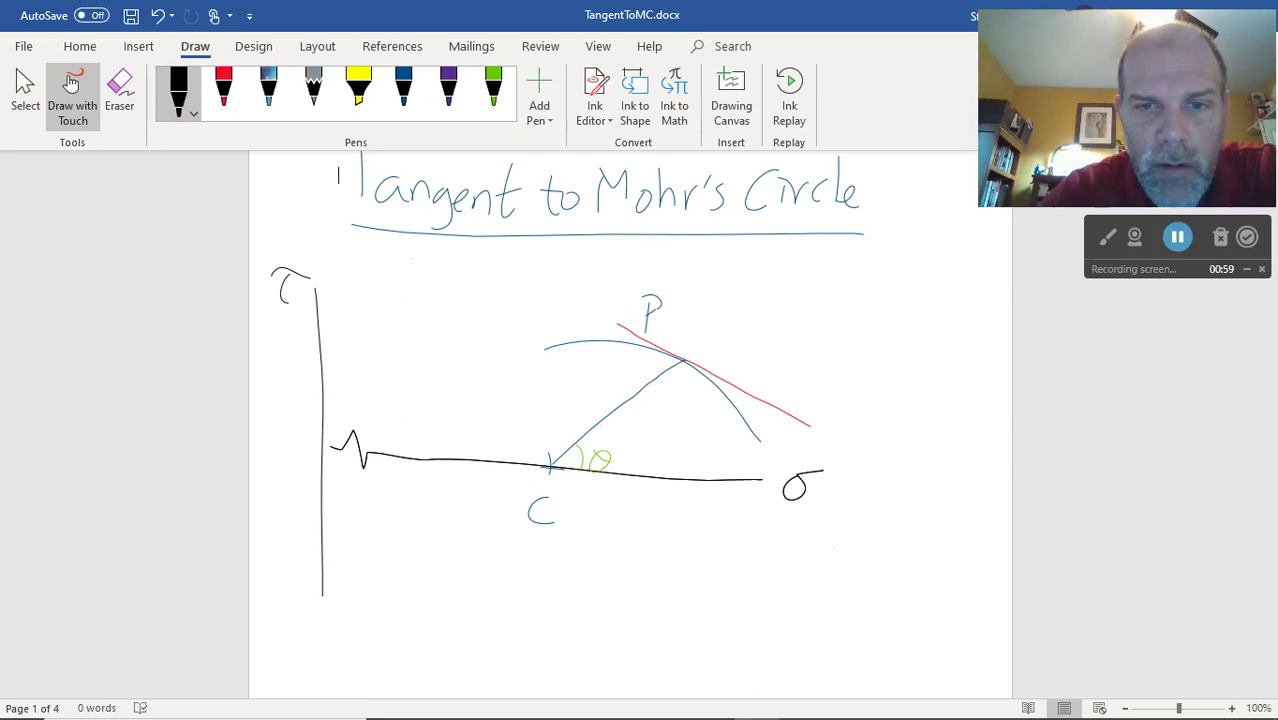
pyautogui.moveTo(600, 426)
pyautogui.mouseDown()
pyautogui.moveTo(638, 428)
pyautogui.moveTo(640, 392)
pyautogui.moveTo(701, 421)
pyautogui.mouseUp()
pyautogui.click(671, 413)
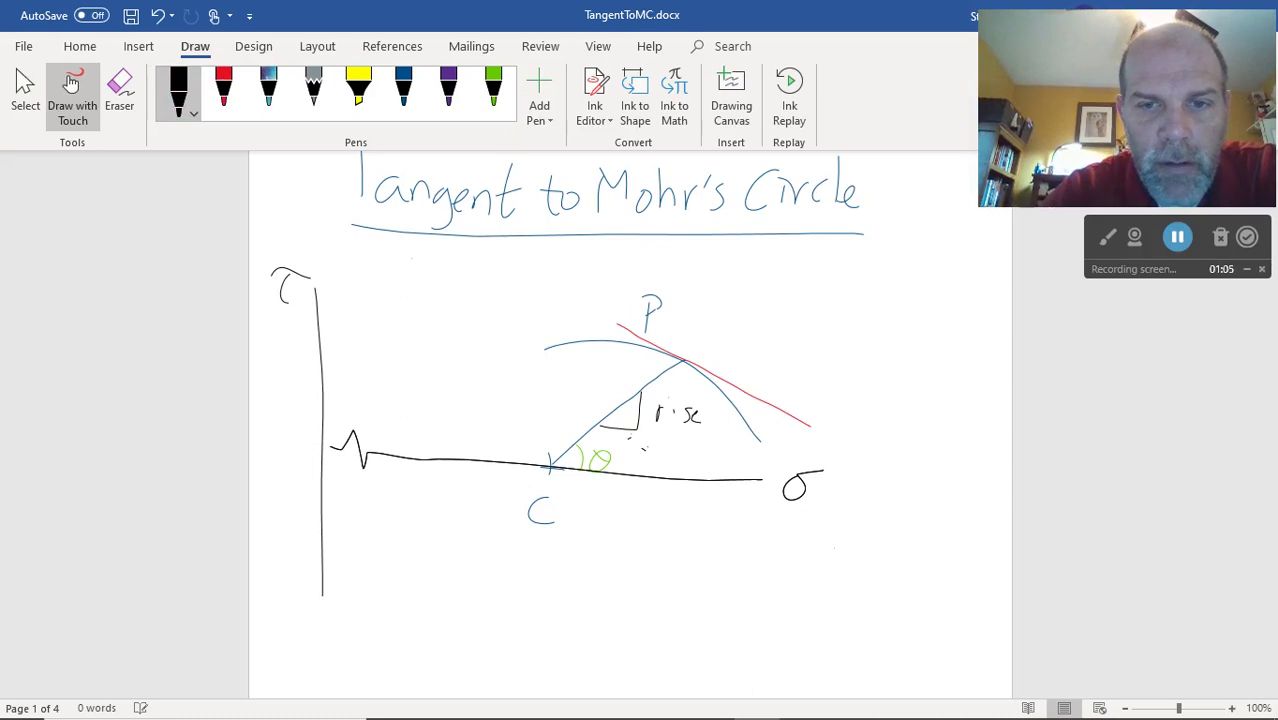
pyautogui.moveTo(630, 436)
pyautogui.mouseDown()
pyautogui.moveTo(647, 454)
pyautogui.moveTo(631, 447)
pyautogui.moveTo(700, 458)
pyautogui.mouseUp()
pyautogui.moveTo(672, 412); pyautogui.dragTo(672, 427)
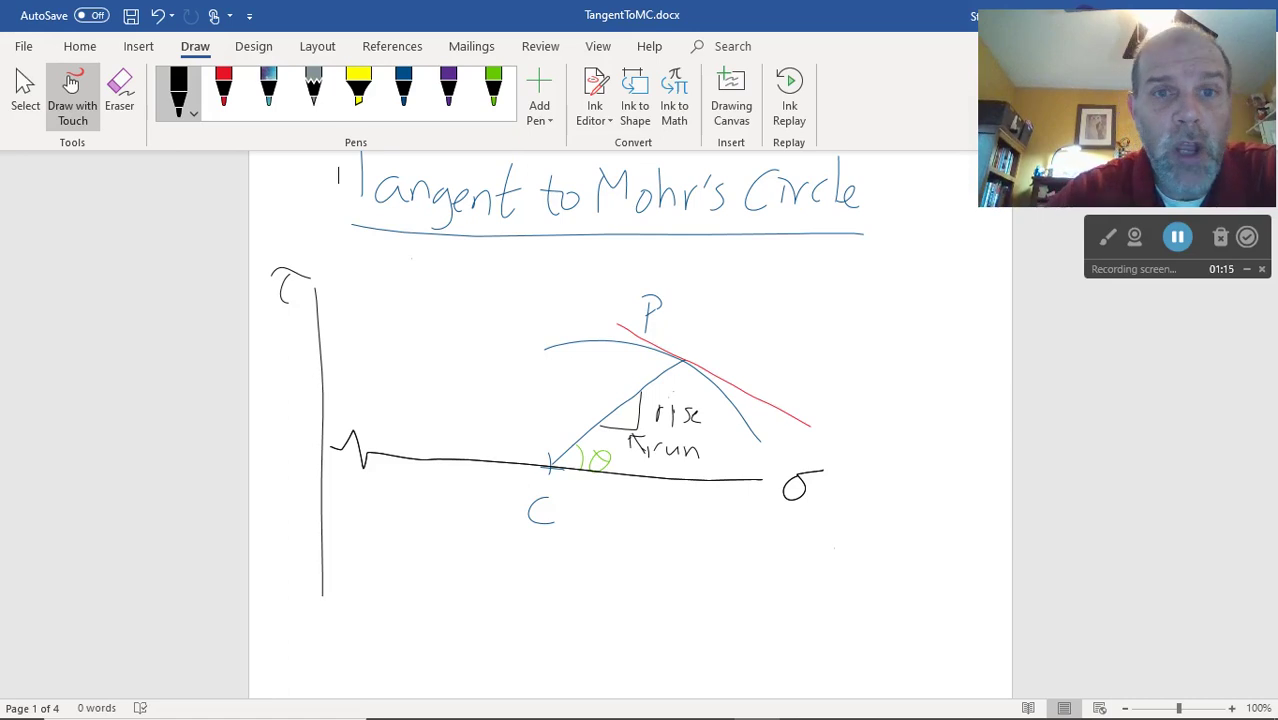
# - Handwrite the note 'tanθ = slope of CP' below the diagram
pyautogui.moveTo(404, 561); pyautogui.dragTo(413, 603)
pyautogui.moveTo(382, 582)
pyautogui.mouseDown()
pyautogui.moveTo(417, 577)
pyautogui.moveTo(440, 608)
pyautogui.moveTo(470, 607)
pyautogui.moveTo(498, 570)
pyautogui.mouseUp()
pyautogui.moveTo(484, 590)
pyautogui.mouseDown()
pyautogui.moveTo(542, 602)
pyautogui.moveTo(540, 587)
pyautogui.mouseUp()
pyautogui.moveTo(578, 591)
pyautogui.mouseDown()
pyautogui.moveTo(560, 614)
pyautogui.moveTo(587, 615)
pyautogui.mouseUp()
pyautogui.moveTo(600, 597); pyautogui.dragTo(596, 612)
pyautogui.moveTo(614, 604)
pyautogui.mouseDown()
pyautogui.moveTo(614, 636)
pyautogui.moveTo(616, 618)
pyautogui.moveTo(678, 606)
pyautogui.mouseUp()
pyautogui.moveTo(703, 572); pyautogui.dragTo(697, 634)
pyautogui.moveTo(686, 604); pyautogui.dragTo(756, 620)
pyautogui.moveTo(758, 580); pyautogui.dragTo(760, 602)
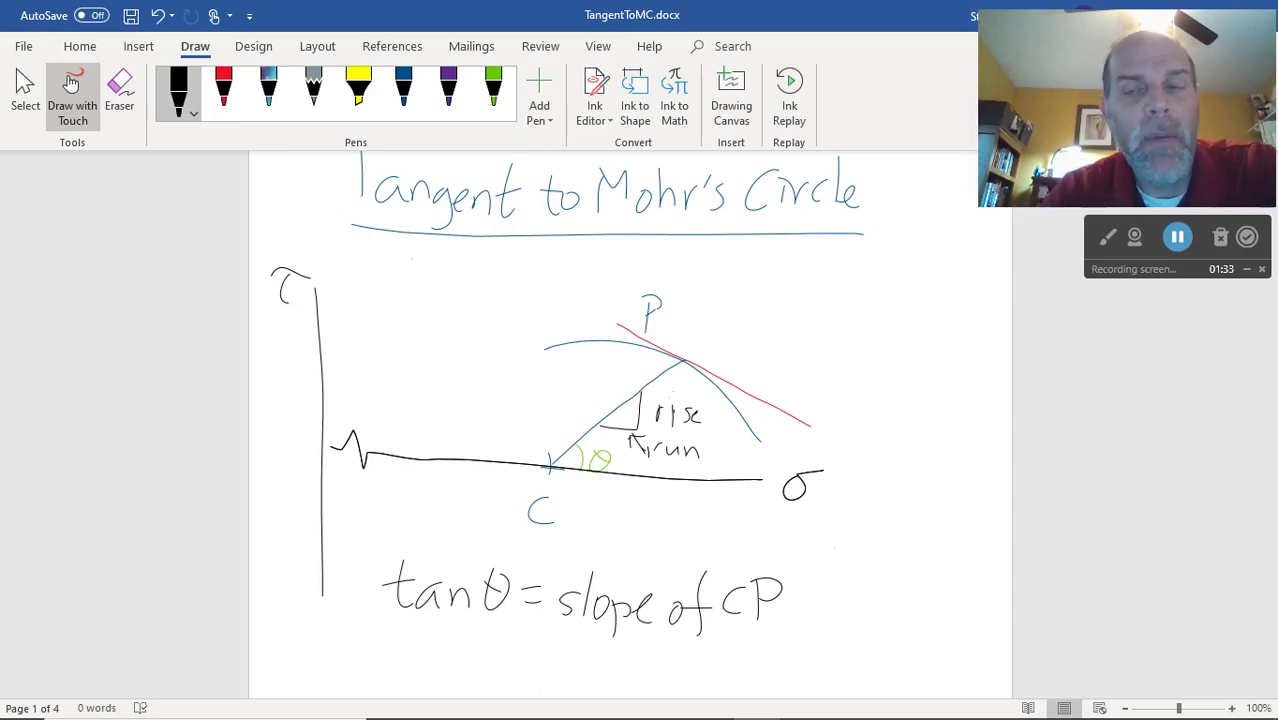
# - In green, draw a horizontal line through P and a right-angle mark, then label the angle θ-90°
pyautogui.click(493, 88)
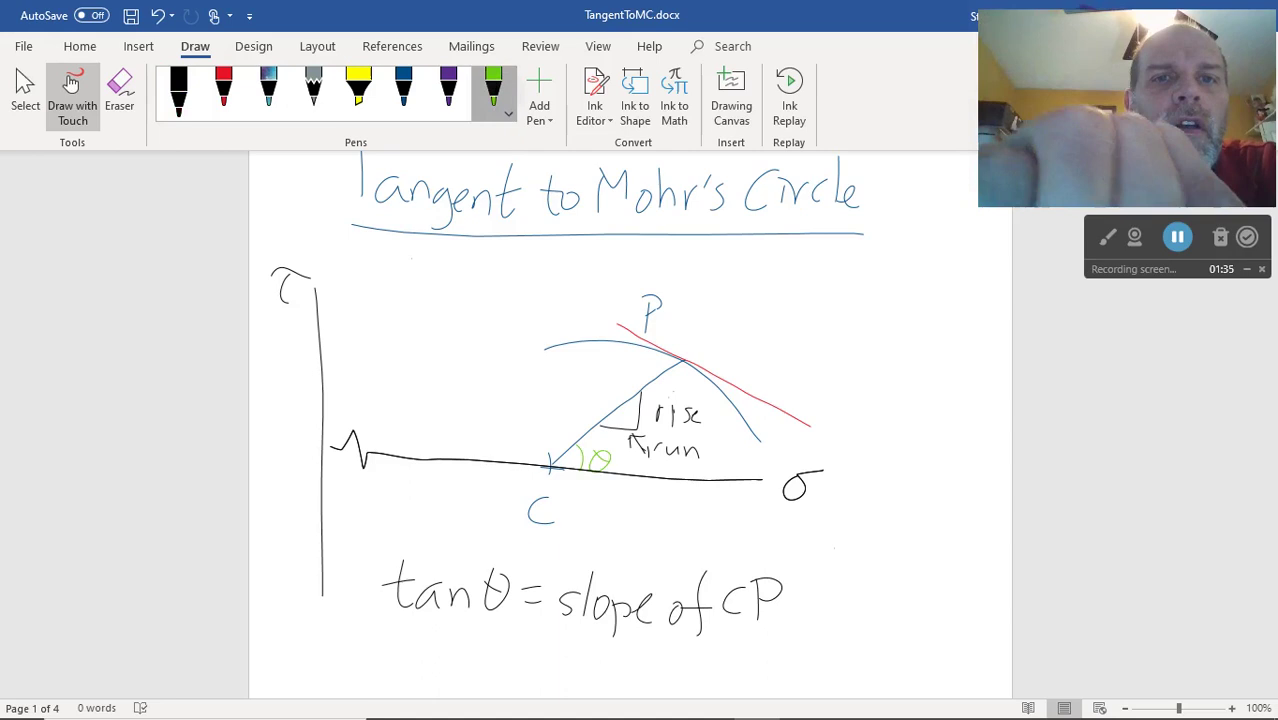
pyautogui.moveTo(692, 354)
pyautogui.mouseDown()
pyautogui.moveTo(824, 348)
pyautogui.moveTo(759, 383)
pyautogui.mouseUp()
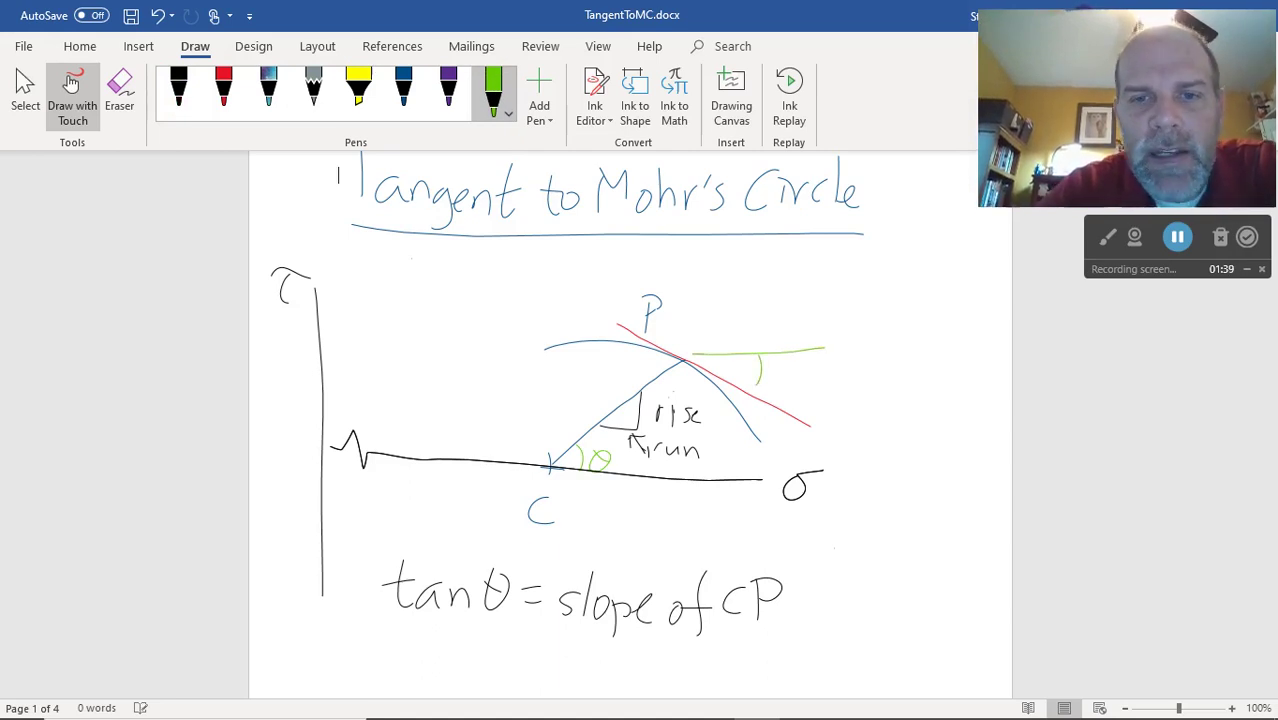
pyautogui.moveTo(668, 373)
pyautogui.mouseDown()
pyautogui.moveTo(686, 381)
pyautogui.moveTo(699, 369)
pyautogui.mouseUp()
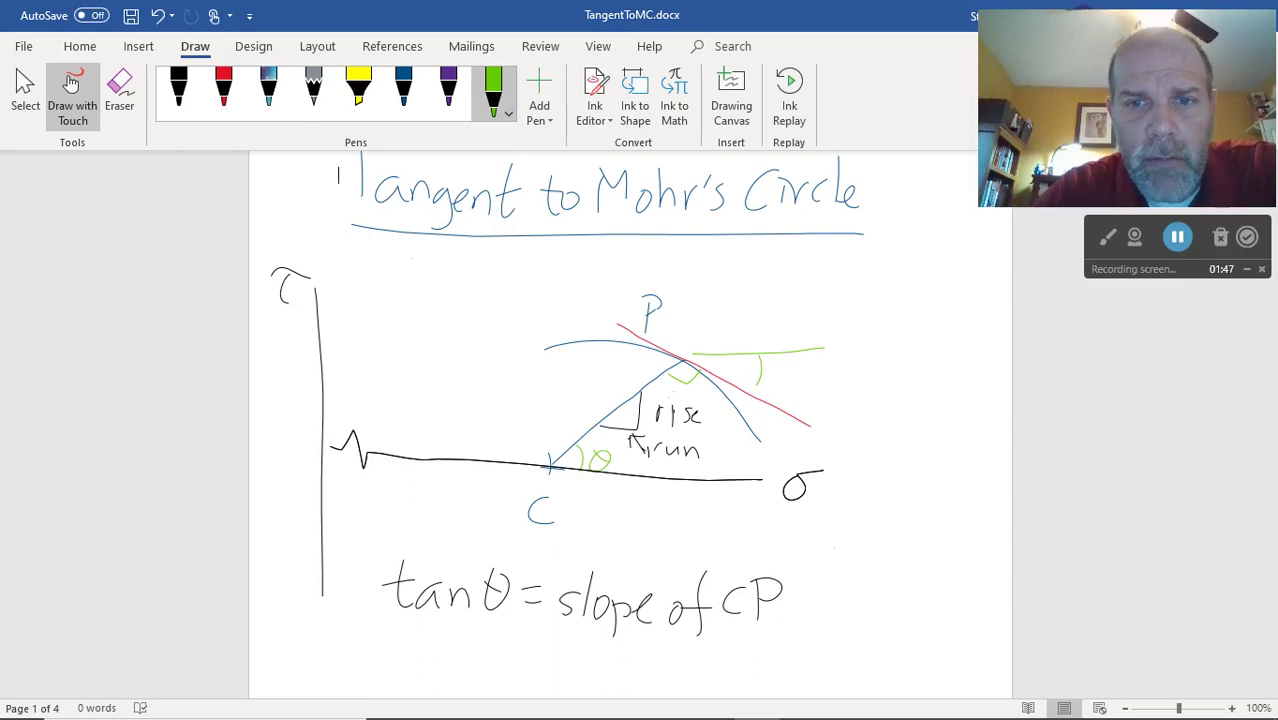
pyautogui.moveTo(788, 375)
pyautogui.mouseDown()
pyautogui.moveTo(778, 394)
pyautogui.moveTo(797, 378)
pyautogui.moveTo(847, 397)
pyautogui.moveTo(867, 366)
pyautogui.mouseUp()
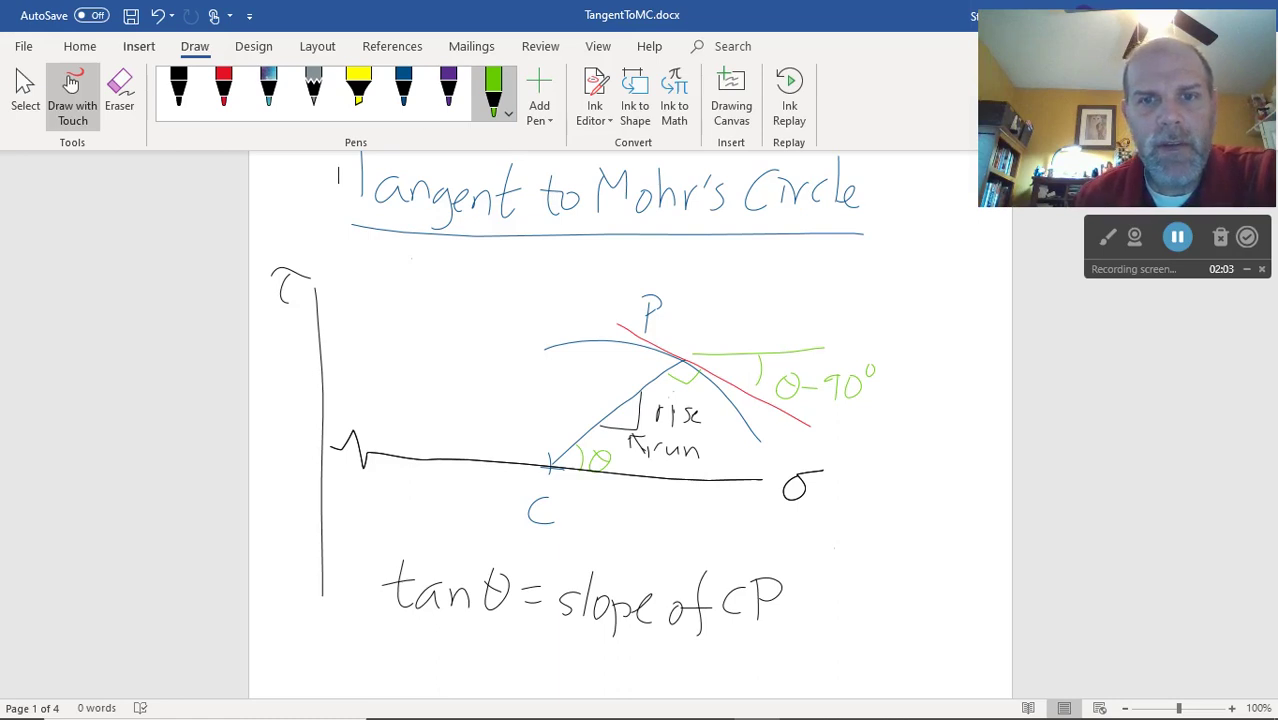
# - In black ink below the slope equation, handwrite tanθ = sinθ/cosθ
pyautogui.click(138, 46)
pyautogui.scroll(-1, 560, 400)
pyautogui.scroll(1, 490, 95)
pyautogui.scroll(-3, 490, 95)
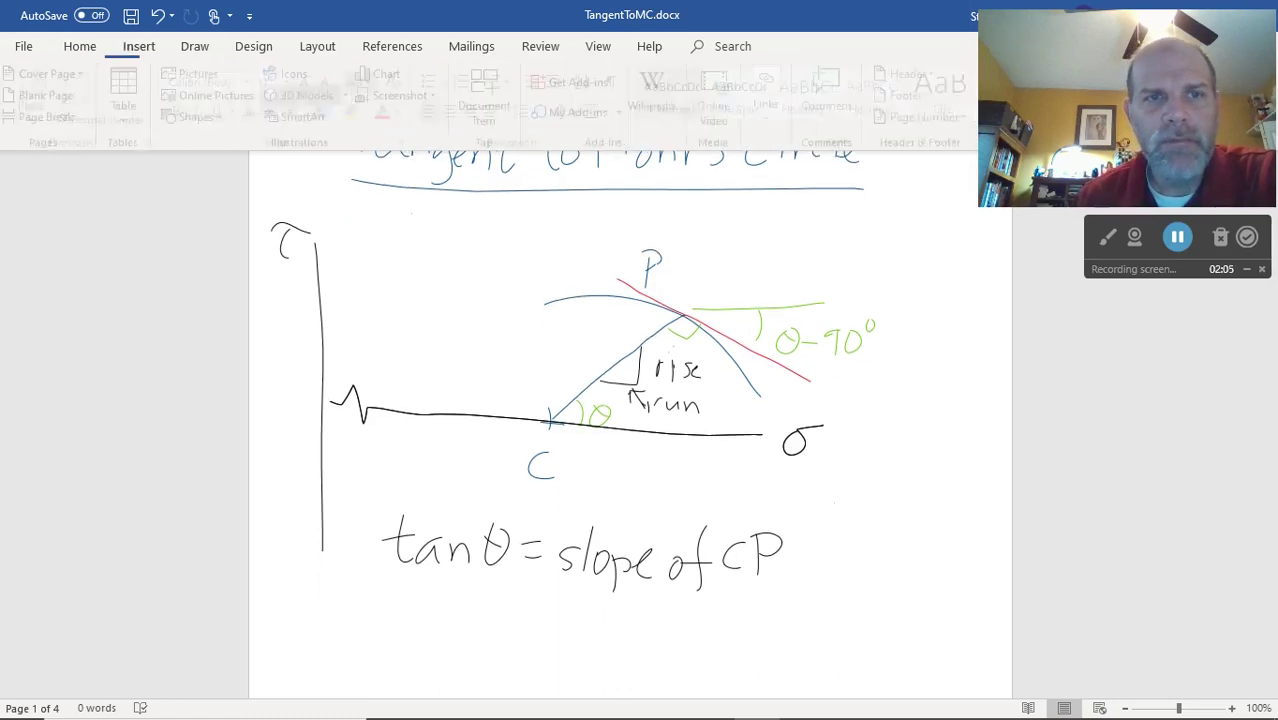
pyautogui.scroll(1, 71, 84)
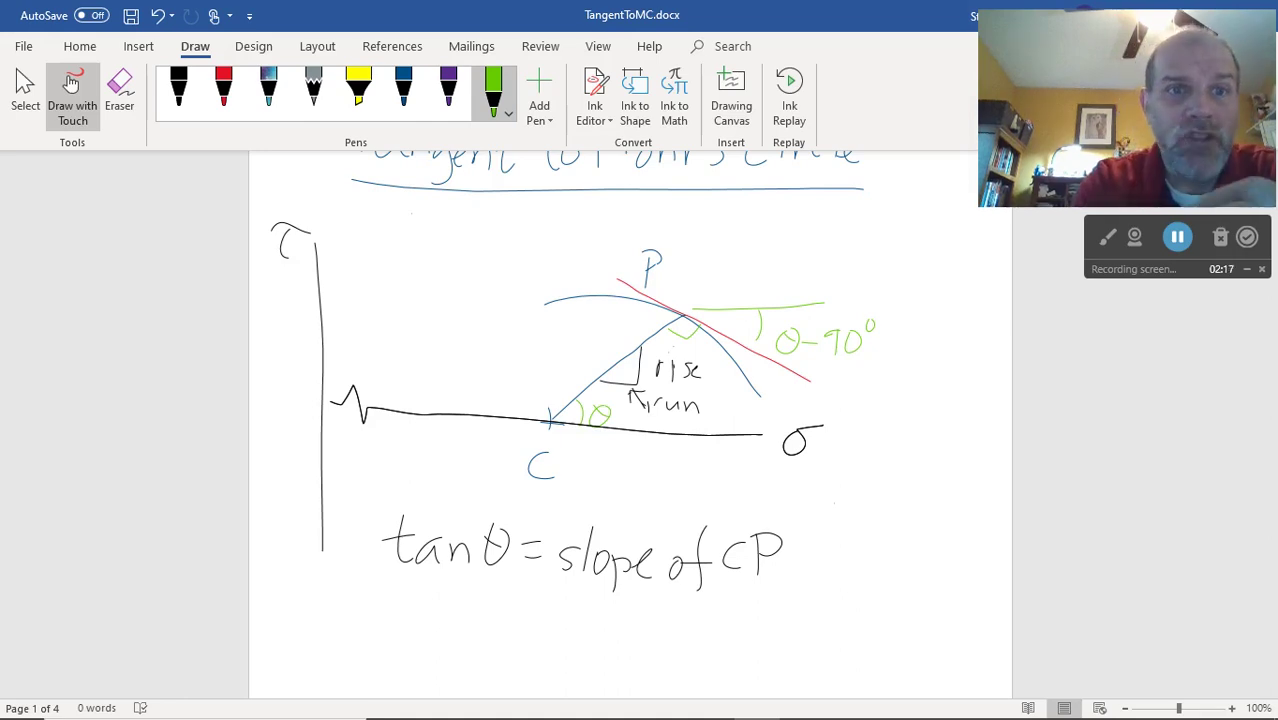
pyautogui.click(178, 90)
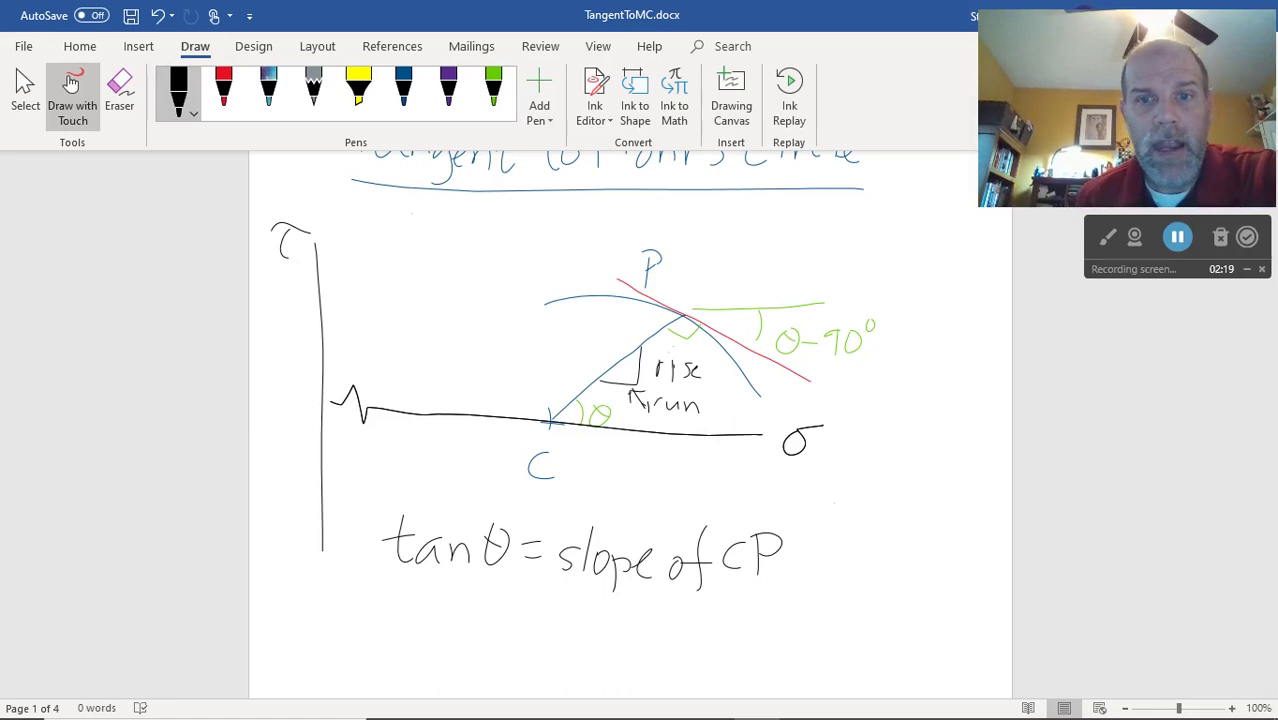
pyautogui.scroll(-2, 576, 371)
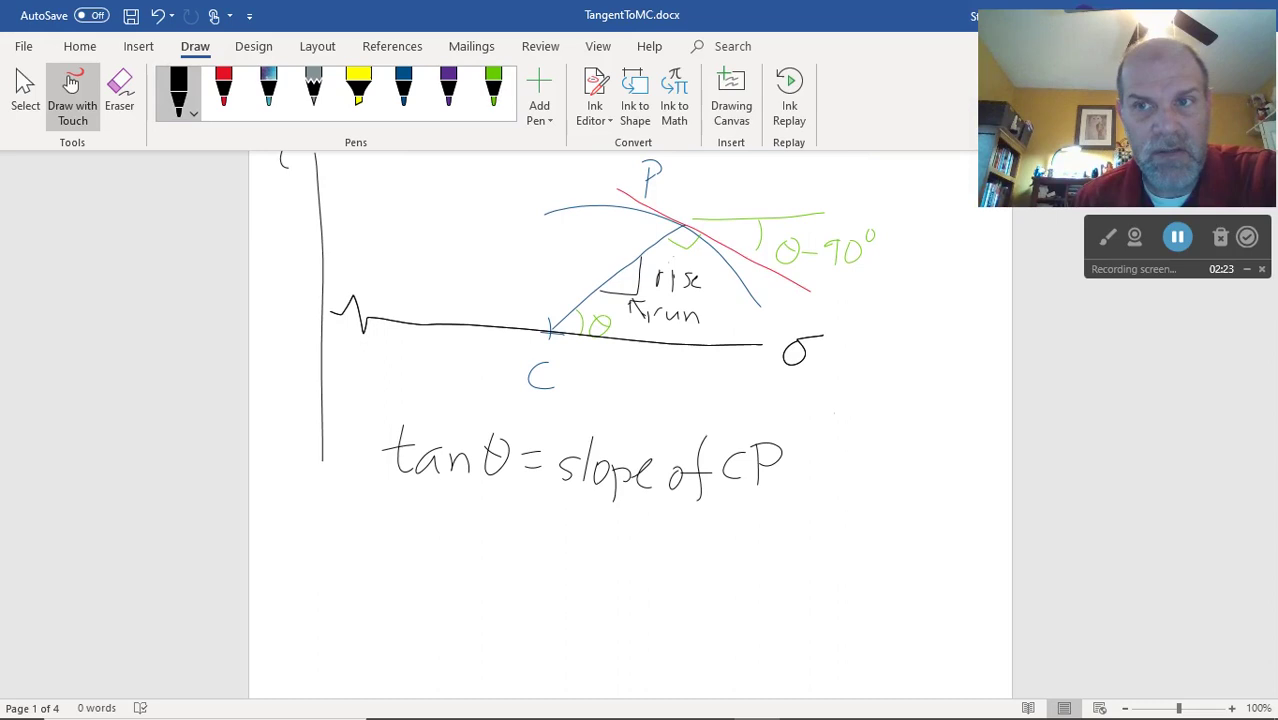
pyautogui.scroll(-1, 578, 326)
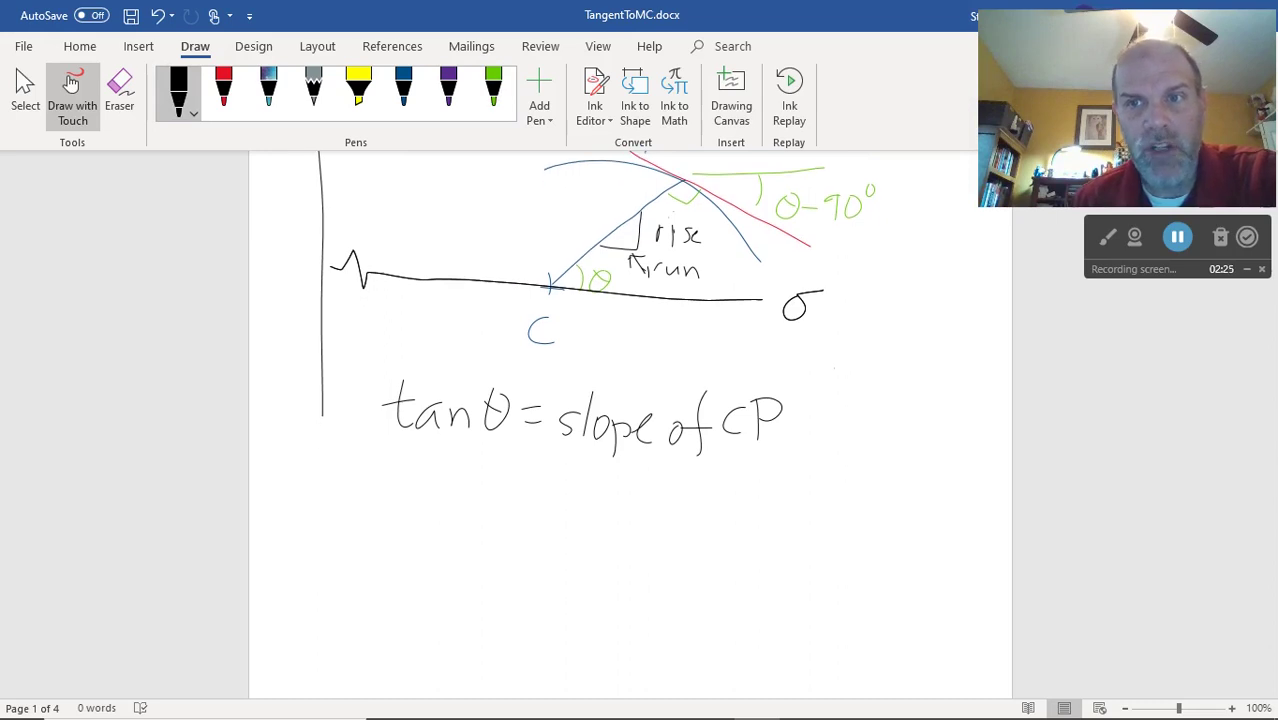
pyautogui.scroll(-1, 597, 304)
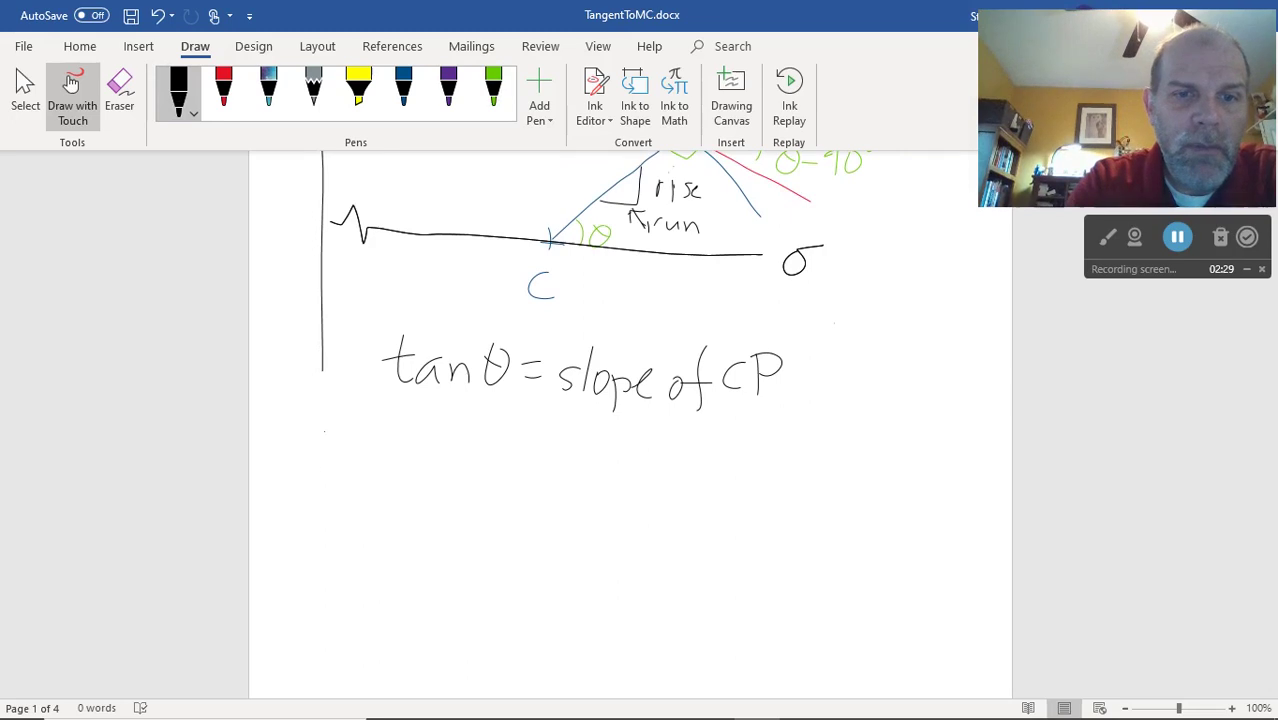
pyautogui.moveTo(324, 432)
pyautogui.mouseDown()
pyautogui.moveTo(318, 500)
pyautogui.moveTo(336, 462)
pyautogui.mouseUp()
pyautogui.moveTo(356, 476)
pyautogui.mouseDown()
pyautogui.moveTo(340, 490)
pyautogui.moveTo(390, 500)
pyautogui.mouseUp()
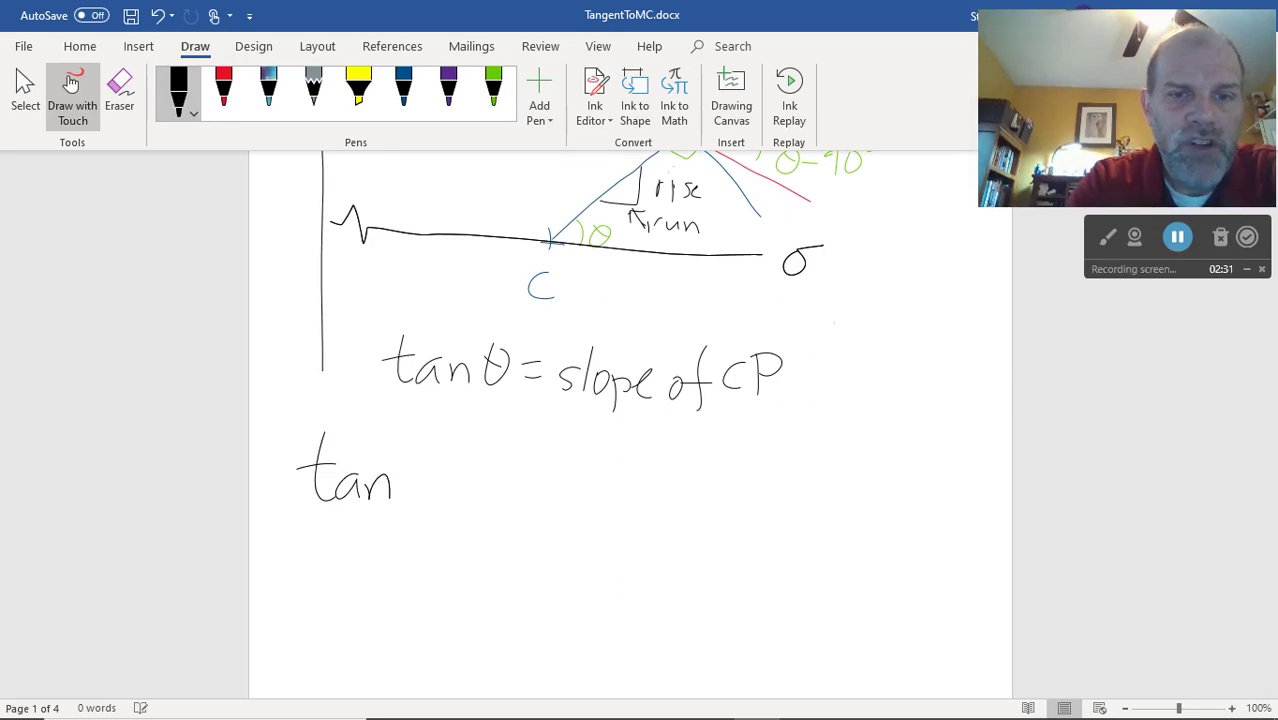
pyautogui.moveTo(416, 458)
pyautogui.mouseDown()
pyautogui.moveTo(436, 484)
pyautogui.moveTo(418, 456)
pyautogui.moveTo(486, 490)
pyautogui.moveTo(494, 472)
pyautogui.moveTo(532, 458)
pyautogui.moveTo(528, 470)
pyautogui.mouseUp()
pyautogui.moveTo(554, 444)
pyautogui.mouseDown()
pyautogui.moveTo(554, 466)
pyautogui.moveTo(576, 448)
pyautogui.moveTo(586, 468)
pyautogui.mouseUp()
pyautogui.moveTo(608, 436)
pyautogui.mouseDown()
pyautogui.moveTo(598, 470)
pyautogui.moveTo(614, 440)
pyautogui.moveTo(612, 452)
pyautogui.mouseUp()
pyautogui.moveTo(530, 488)
pyautogui.mouseDown()
pyautogui.moveTo(592, 486)
pyautogui.moveTo(530, 532)
pyautogui.moveTo(546, 511)
pyautogui.moveTo(596, 538)
pyautogui.moveTo(600, 520)
pyautogui.mouseUp()
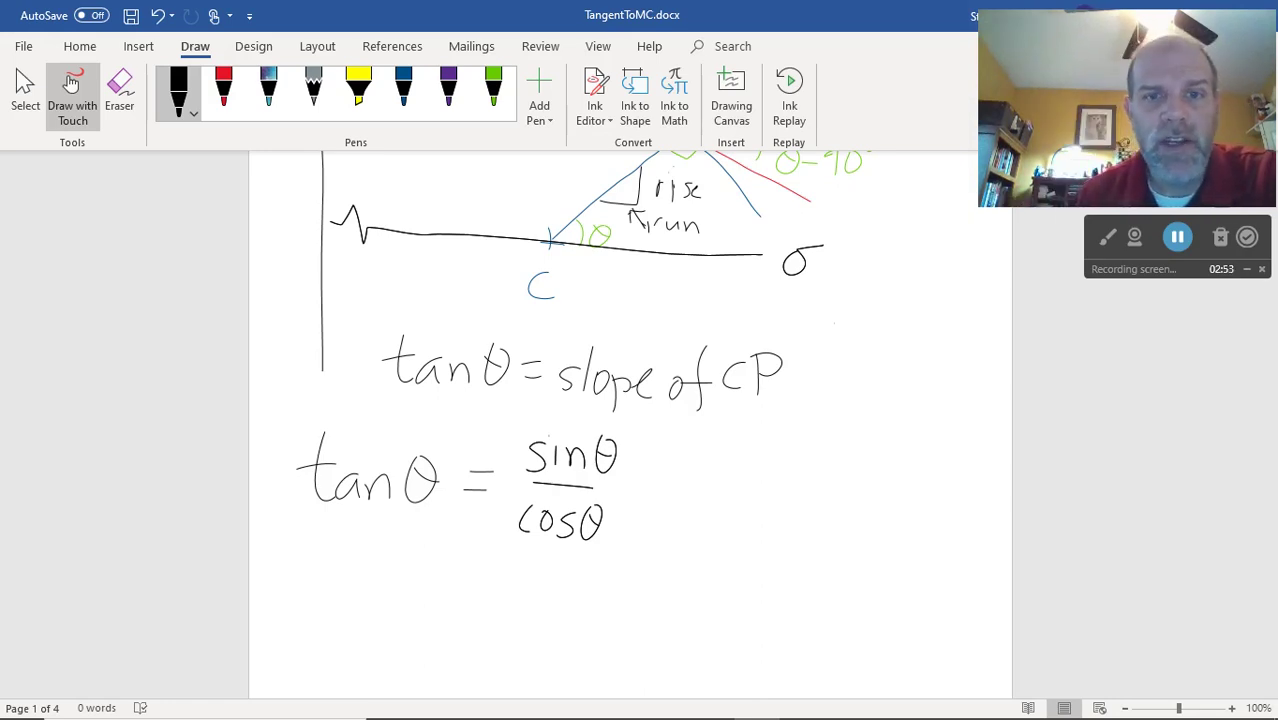
# - On the next line, write tan(θ-90°) = with sin(θ-90°) as the numerator
pyautogui.scroll(-1, 630, 400)
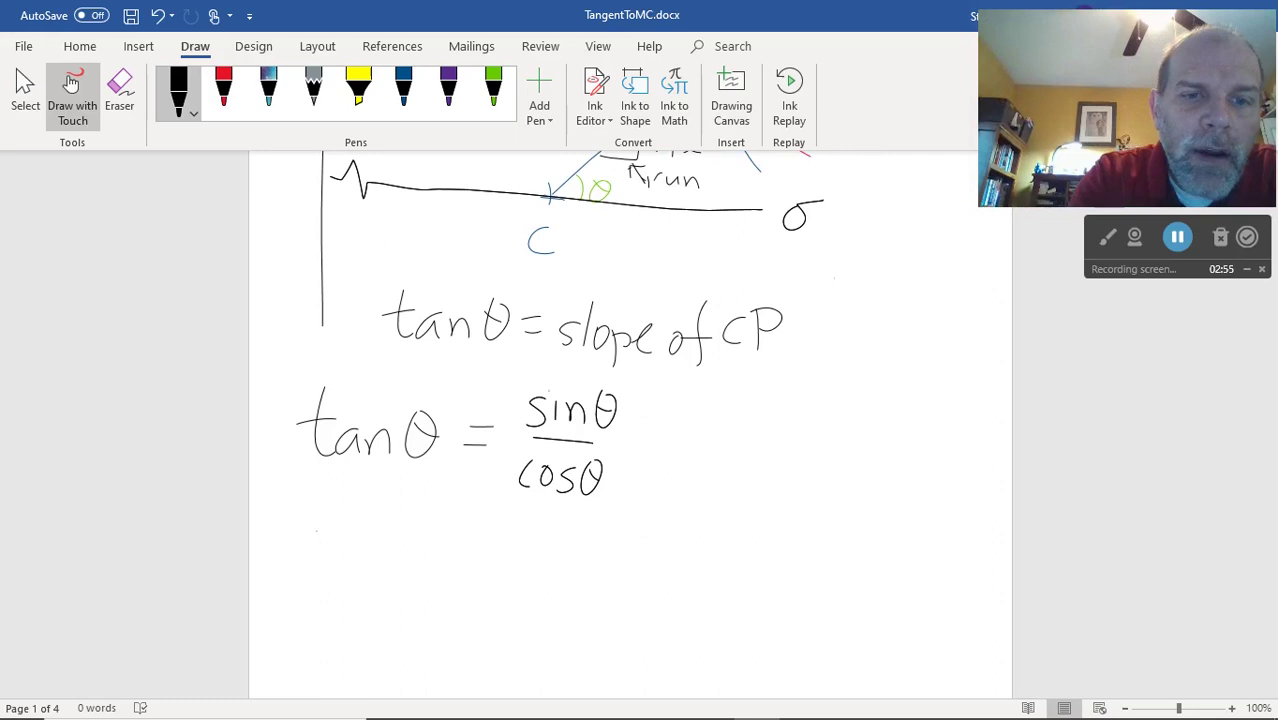
pyautogui.moveTo(313, 532)
pyautogui.mouseDown()
pyautogui.moveTo(328, 590)
pyautogui.moveTo(330, 560)
pyautogui.mouseUp()
pyautogui.moveTo(355, 568)
pyautogui.mouseDown()
pyautogui.moveTo(354, 592)
pyautogui.moveTo(391, 592)
pyautogui.mouseUp()
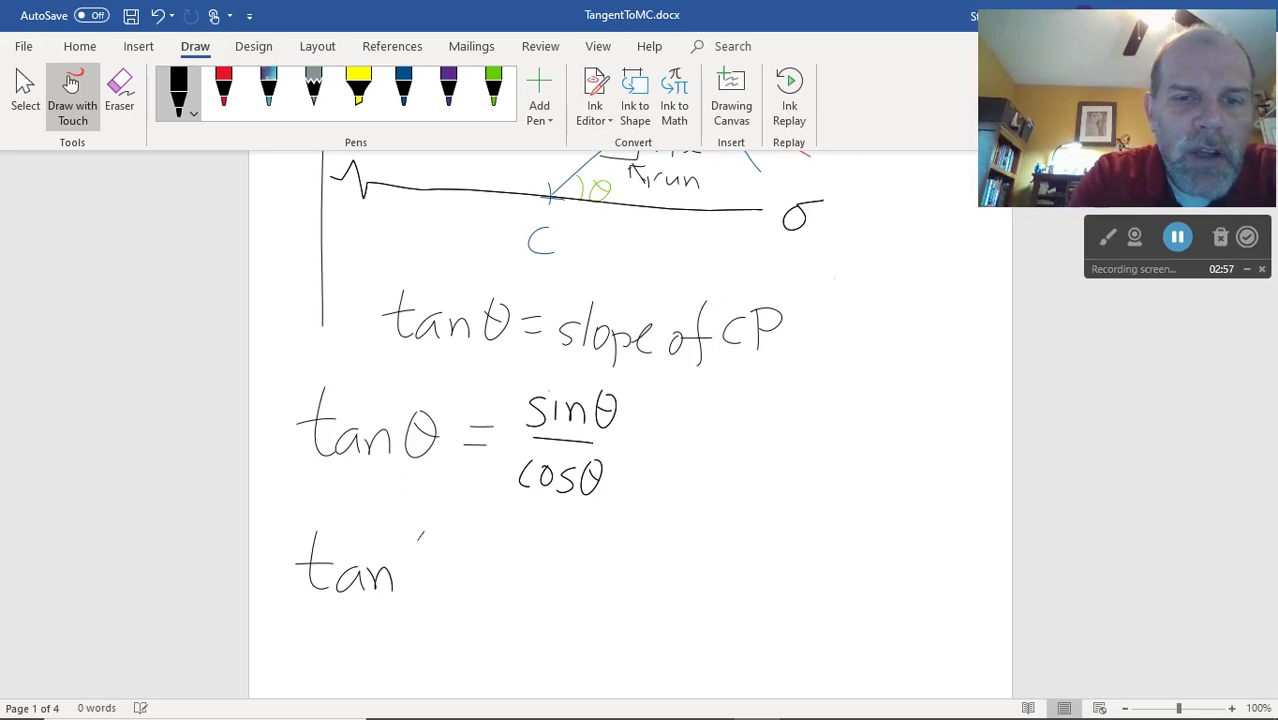
pyautogui.moveTo(422, 532); pyautogui.dragTo(418, 598)
pyautogui.moveTo(446, 556)
pyautogui.mouseDown()
pyautogui.moveTo(506, 598)
pyautogui.moveTo(551, 552)
pyautogui.moveTo(556, 594)
pyautogui.moveTo(607, 580)
pyautogui.mouseUp()
pyautogui.moveTo(586, 564)
pyautogui.mouseDown()
pyautogui.moveTo(638, 550)
pyautogui.moveTo(632, 566)
pyautogui.mouseUp()
pyautogui.moveTo(660, 540)
pyautogui.mouseDown()
pyautogui.moveTo(660, 561)
pyautogui.moveTo(694, 566)
pyautogui.mouseUp()
pyautogui.moveTo(718, 520)
pyautogui.mouseDown()
pyautogui.moveTo(712, 572)
pyautogui.moveTo(738, 530)
pyautogui.moveTo(748, 548)
pyautogui.mouseUp()
pyautogui.moveTo(758, 548)
pyautogui.mouseDown()
pyautogui.moveTo(790, 550)
pyautogui.moveTo(796, 566)
pyautogui.mouseUp()
pyautogui.moveTo(818, 534)
pyautogui.mouseDown()
pyautogui.moveTo(812, 560)
pyautogui.moveTo(828, 536)
pyautogui.mouseUp()
pyautogui.moveTo(838, 518); pyautogui.dragTo(842, 518)
pyautogui.moveTo(850, 514); pyautogui.dragTo(858, 570)
# - Add the fraction bar and the denominator cos(θ-90°)
pyautogui.moveTo(644, 580); pyautogui.dragTo(848, 591)
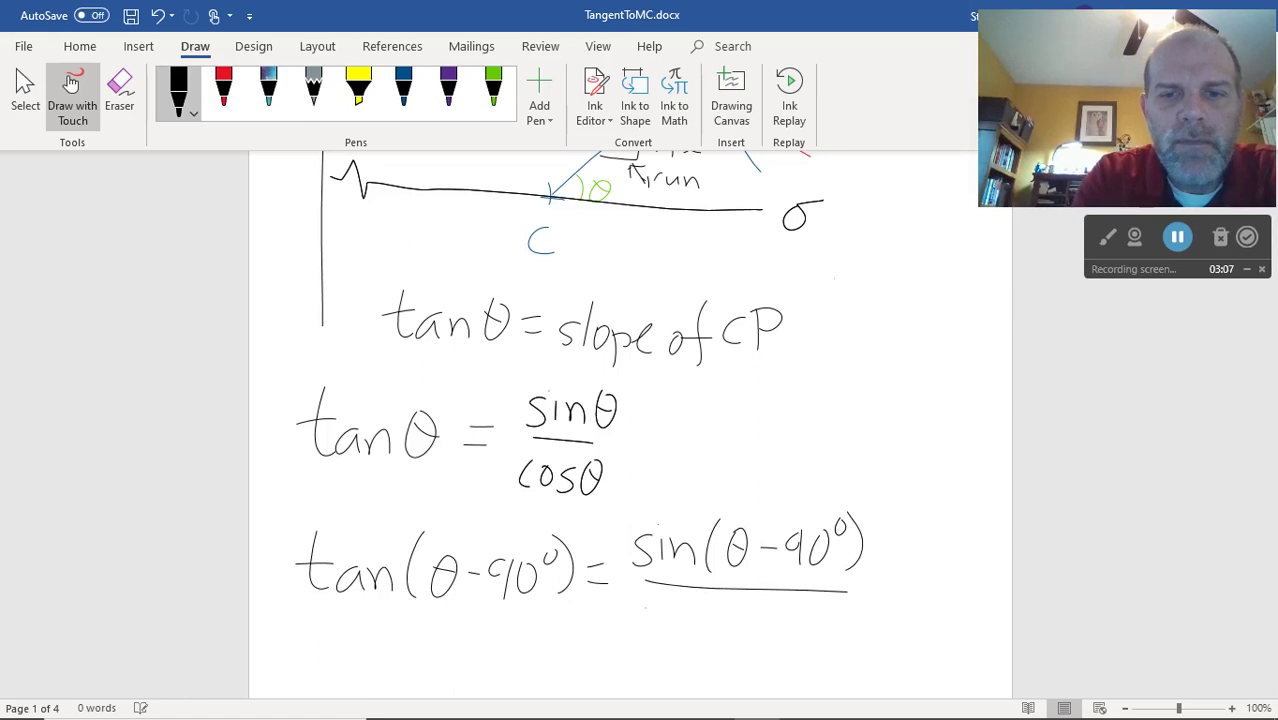
pyautogui.moveTo(644, 612)
pyautogui.mouseDown()
pyautogui.moveTo(632, 628)
pyautogui.moveTo(662, 612)
pyautogui.mouseUp()
pyautogui.moveTo(694, 606)
pyautogui.mouseDown()
pyautogui.moveTo(680, 628)
pyautogui.moveTo(712, 636)
pyautogui.moveTo(738, 604)
pyautogui.moveTo(742, 620)
pyautogui.mouseUp()
pyautogui.moveTo(752, 627)
pyautogui.mouseDown()
pyautogui.moveTo(782, 620)
pyautogui.moveTo(790, 642)
pyautogui.mouseUp()
pyautogui.moveTo(812, 612)
pyautogui.mouseDown()
pyautogui.moveTo(804, 632)
pyautogui.moveTo(814, 612)
pyautogui.mouseUp()
pyautogui.moveTo(826, 606)
pyautogui.mouseDown()
pyautogui.moveTo(842, 636)
pyautogui.moveTo(832, 615)
pyautogui.mouseUp()
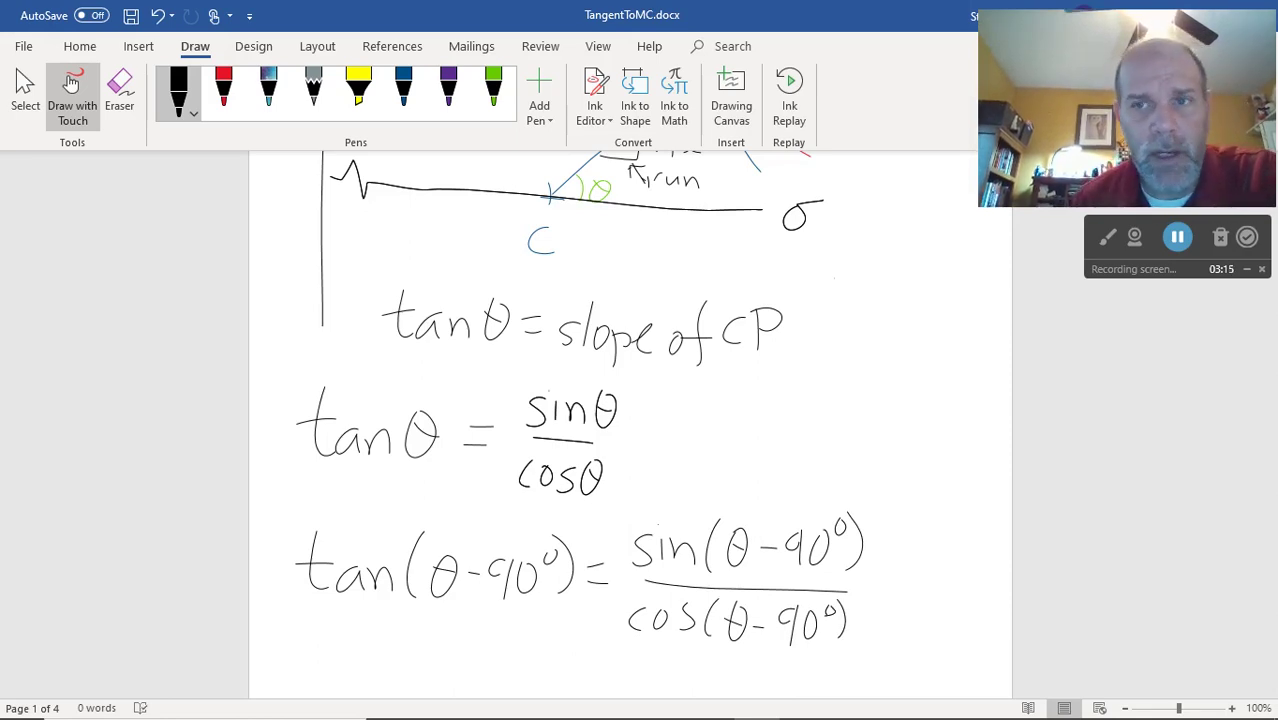
pyautogui.scroll(-2, 580, 400)
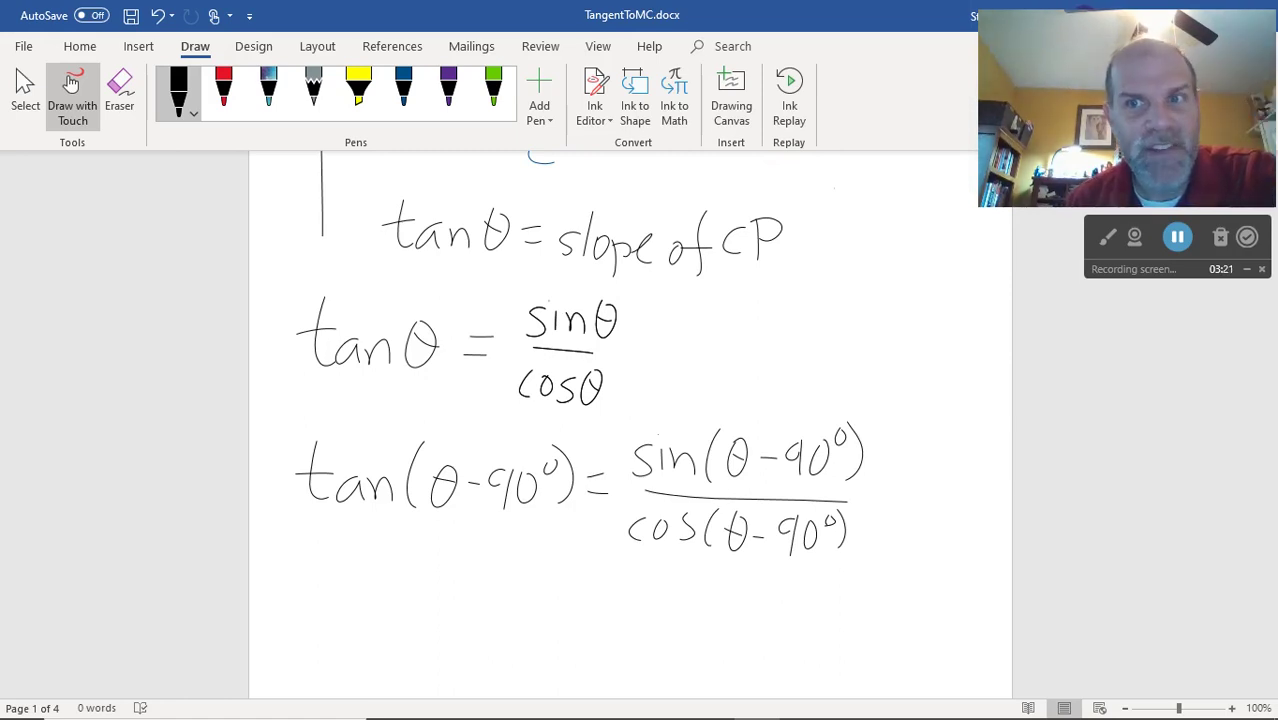
pyautogui.scroll(-1, 630, 424)
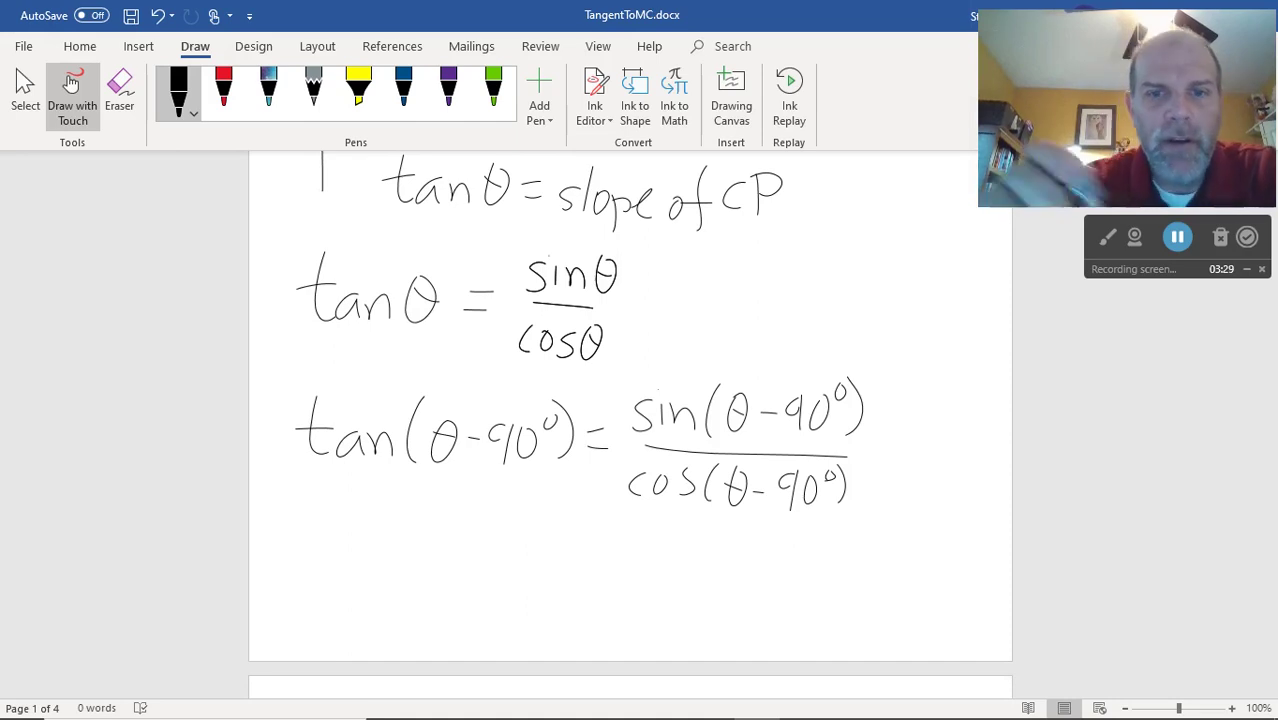
# - Write the expanded numerator sinθcos90° − cosθsin90° over a fraction bar
pyautogui.moveTo(395, 576); pyautogui.dragTo(423, 574)
pyautogui.moveTo(403, 563)
pyautogui.mouseDown()
pyautogui.moveTo(522, 566)
pyautogui.moveTo(531, 523)
pyautogui.mouseUp()
pyautogui.moveTo(519, 546)
pyautogui.mouseDown()
pyautogui.moveTo(573, 551)
pyautogui.moveTo(583, 572)
pyautogui.moveTo(612, 576)
pyautogui.moveTo(630, 541)
pyautogui.moveTo(655, 529)
pyautogui.moveTo(713, 572)
pyautogui.moveTo(730, 555)
pyautogui.moveTo(744, 572)
pyautogui.moveTo(773, 540)
pyautogui.moveTo(793, 570)
pyautogui.moveTo(813, 568)
pyautogui.mouseUp()
pyautogui.moveTo(820, 568)
pyautogui.mouseDown()
pyautogui.moveTo(832, 548)
pyautogui.moveTo(842, 570)
pyautogui.mouseUp()
pyautogui.moveTo(864, 542)
pyautogui.mouseDown()
pyautogui.moveTo(850, 552)
pyautogui.moveTo(866, 570)
pyautogui.mouseUp()
pyautogui.moveTo(876, 536)
pyautogui.mouseDown()
pyautogui.moveTo(873, 554)
pyautogui.moveTo(902, 531)
pyautogui.mouseUp()
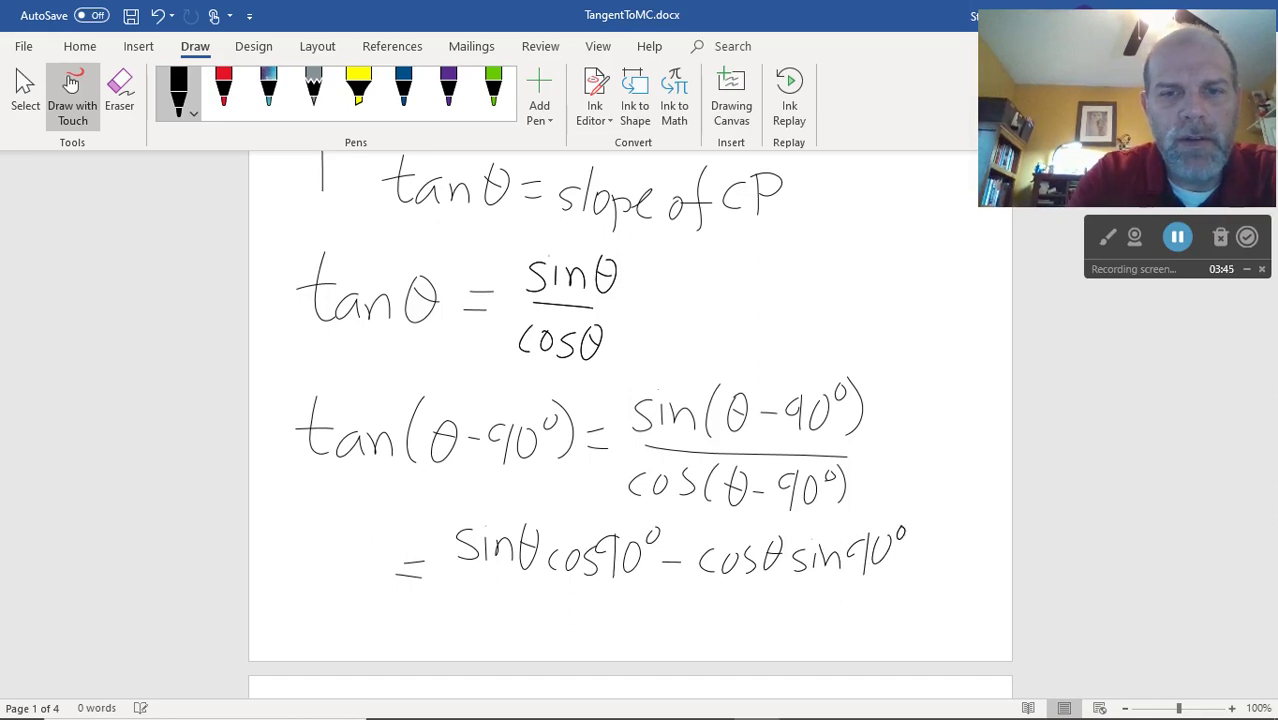
pyautogui.moveTo(464, 590); pyautogui.dragTo(902, 583)
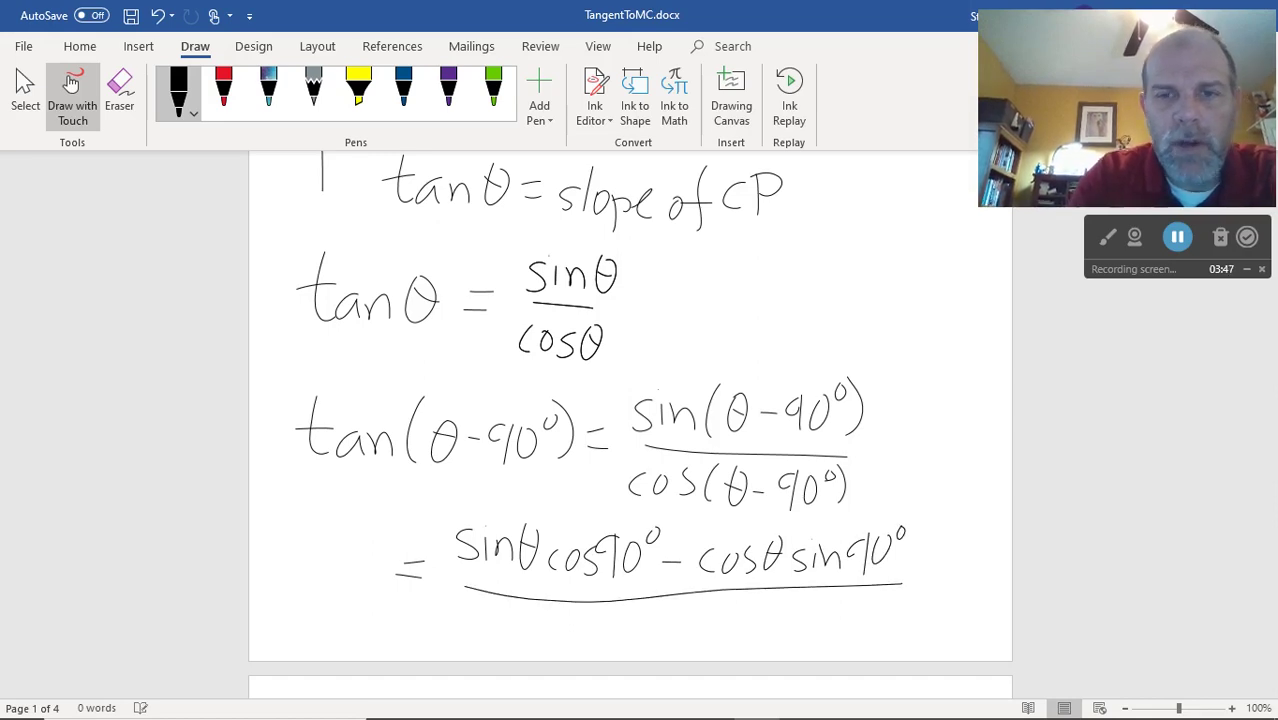
# - Write the expanded denominator cosθcos90° + sinθsin90°
pyautogui.moveTo(470, 625)
pyautogui.mouseDown()
pyautogui.moveTo(470, 641)
pyautogui.moveTo(487, 628)
pyautogui.moveTo(499, 638)
pyautogui.mouseUp()
pyautogui.moveTo(522, 620)
pyautogui.mouseDown()
pyautogui.moveTo(551, 648)
pyautogui.moveTo(567, 631)
pyautogui.moveTo(612, 644)
pyautogui.moveTo(655, 609)
pyautogui.moveTo(680, 644)
pyautogui.mouseUp()
pyautogui.moveTo(670, 632)
pyautogui.mouseDown()
pyautogui.moveTo(752, 642)
pyautogui.moveTo(776, 610)
pyautogui.moveTo(790, 642)
pyautogui.moveTo(832, 640)
pyautogui.mouseUp()
pyautogui.moveTo(852, 610); pyautogui.dragTo(844, 638)
pyautogui.moveTo(868, 610)
pyautogui.mouseDown()
pyautogui.moveTo(860, 630)
pyautogui.moveTo(868, 612)
pyautogui.mouseUp()
pyautogui.moveTo(884, 594)
pyautogui.mouseDown()
pyautogui.moveTo(880, 606)
pyautogui.moveTo(886, 596)
pyautogui.mouseUp()
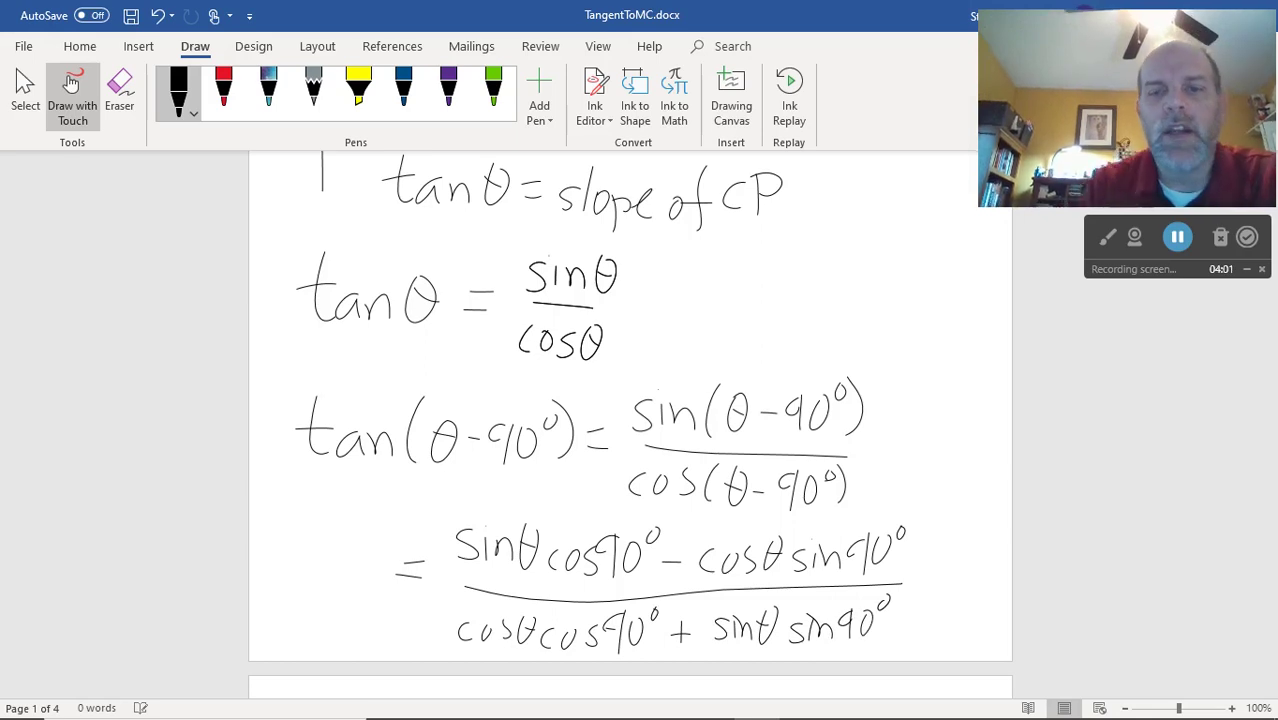
# - In purple, strike through the cos90° and sin90° terms, marking them 0 and 1
pyautogui.click(448, 90)
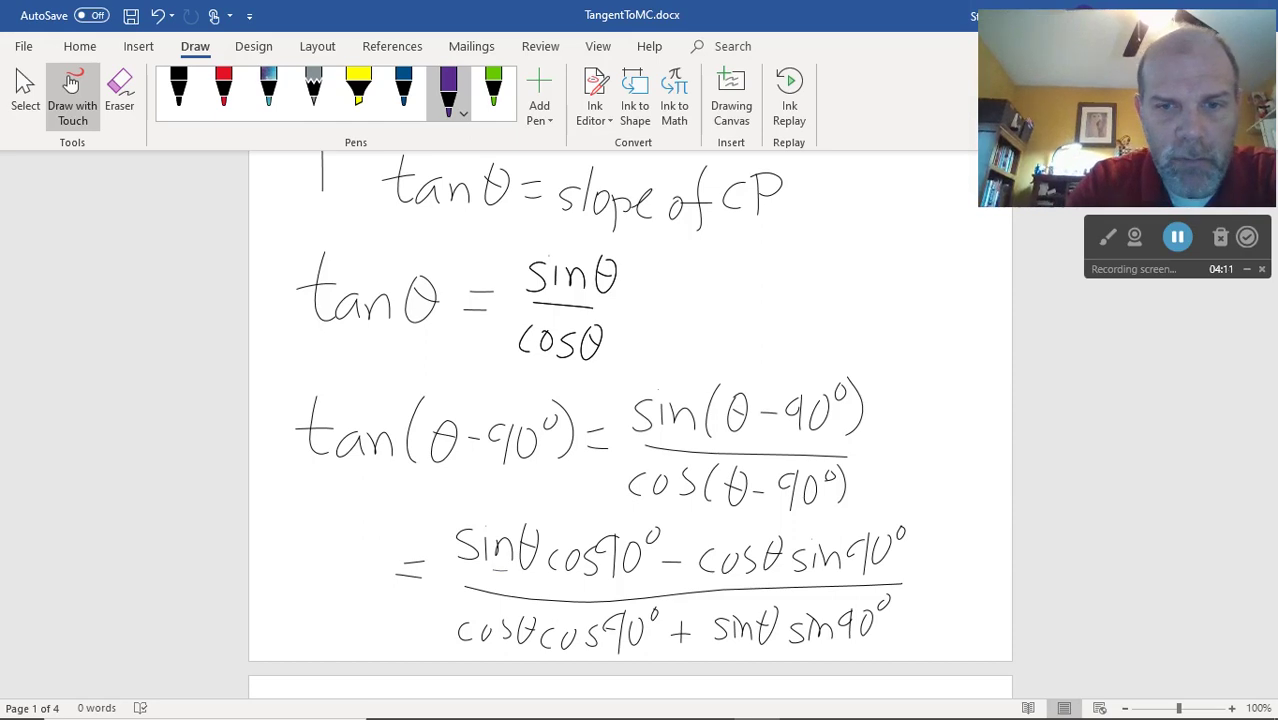
pyautogui.moveTo(492, 570)
pyautogui.mouseDown()
pyautogui.moveTo(594, 542)
pyautogui.moveTo(622, 522)
pyautogui.moveTo(611, 508)
pyautogui.mouseUp()
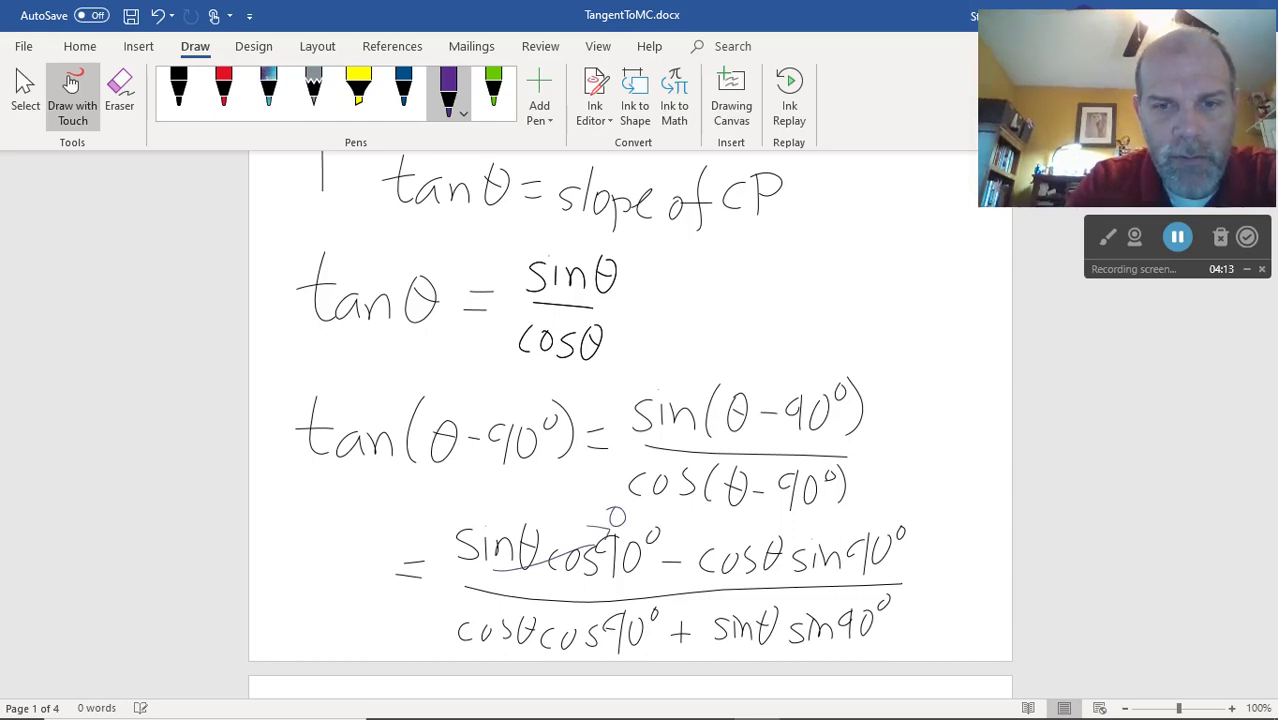
pyautogui.moveTo(505, 640); pyautogui.dragTo(636, 605)
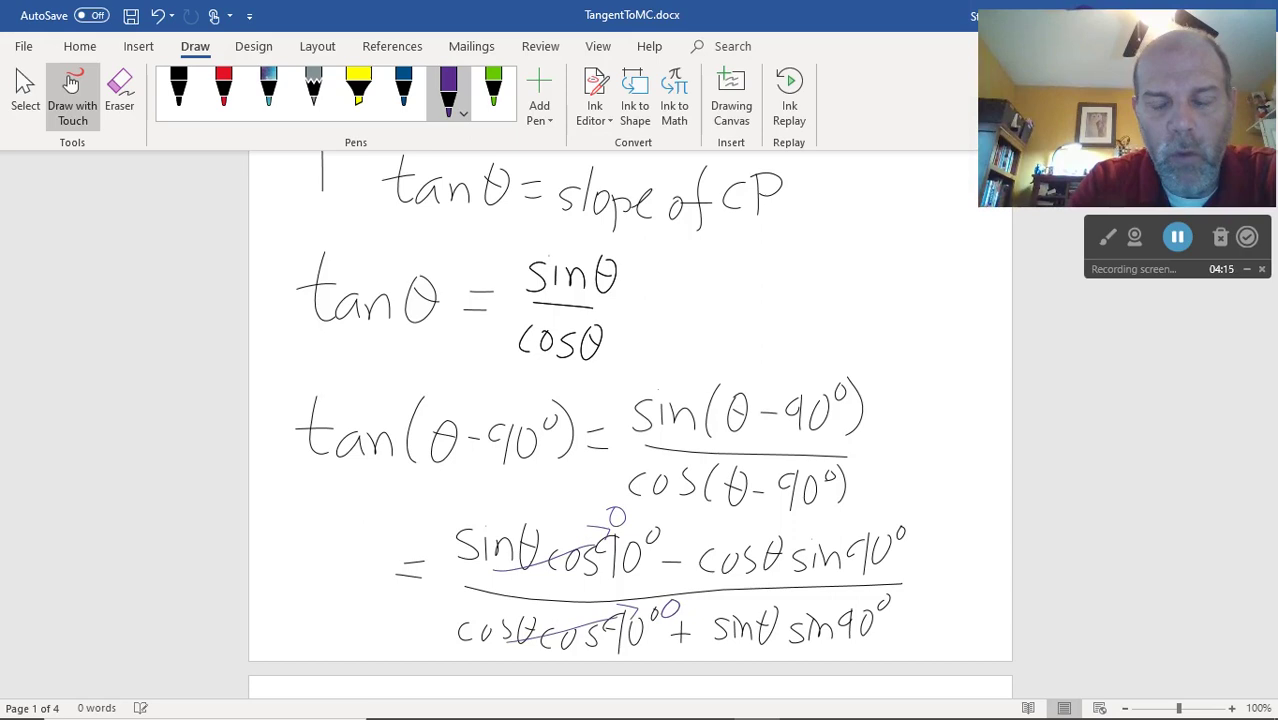
pyautogui.moveTo(824, 574)
pyautogui.mouseDown()
pyautogui.moveTo(890, 522)
pyautogui.moveTo(910, 530)
pyautogui.mouseUp()
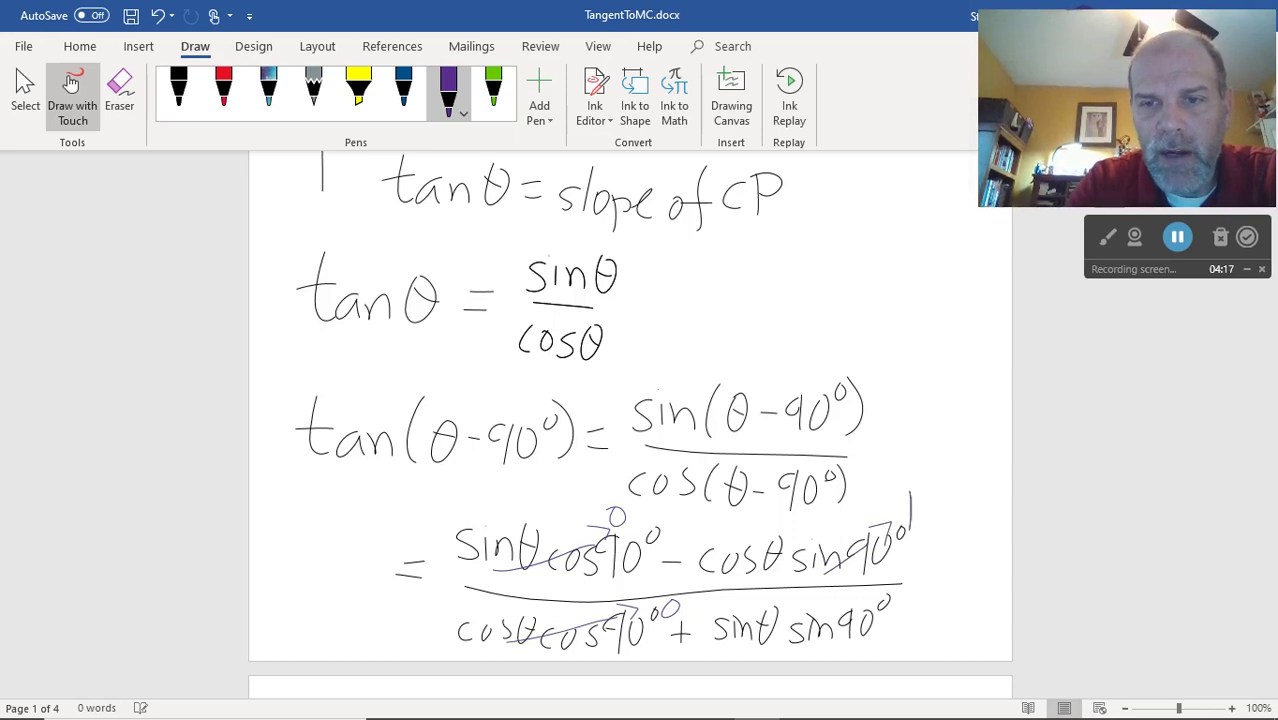
pyautogui.moveTo(852, 620); pyautogui.dragTo(890, 594)
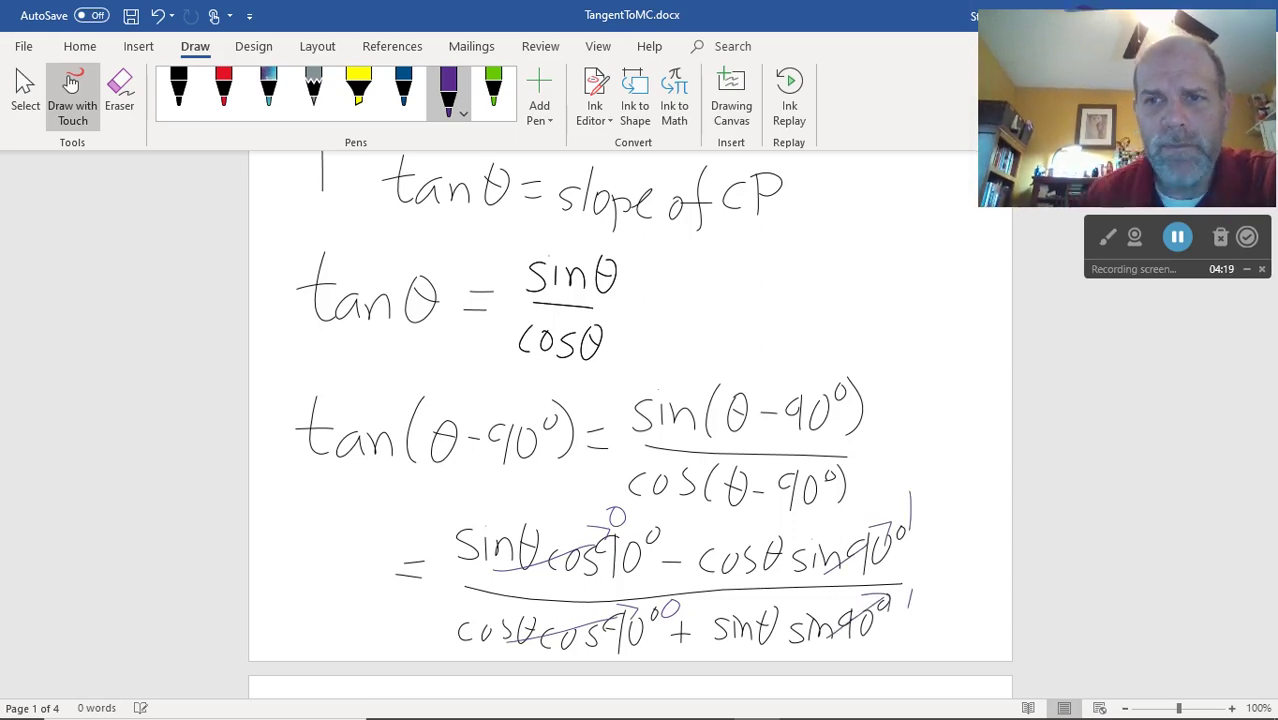
pyautogui.scroll(-3, 630, 400)
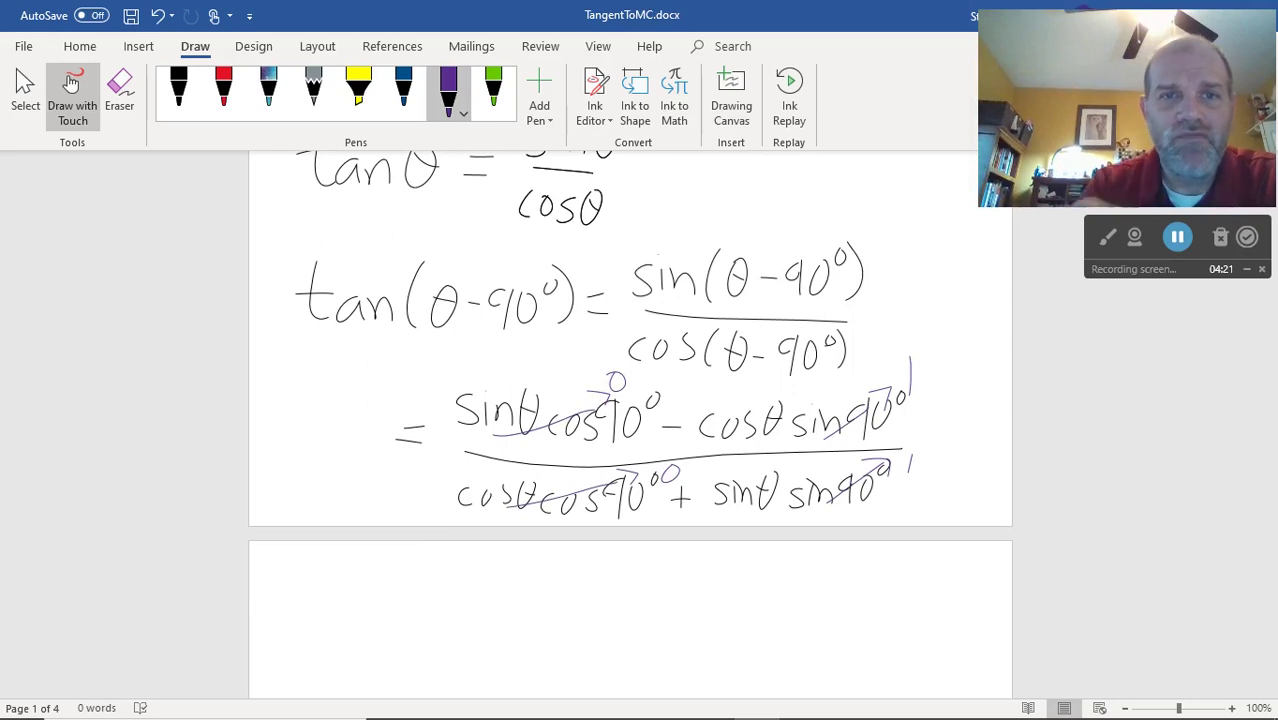
# - On page 2, handwrite in black ink the result tan(θ-90°) = -cosθ/sinθ = -1/tanθ
pyautogui.click(178, 90)
pyautogui.moveTo(314, 576); pyautogui.dragTo(322, 620)
pyautogui.moveTo(293, 597)
pyautogui.mouseDown()
pyautogui.moveTo(330, 591)
pyautogui.moveTo(353, 620)
pyautogui.moveTo(394, 624)
pyautogui.moveTo(412, 588)
pyautogui.moveTo(426, 602)
pyautogui.moveTo(480, 600)
pyautogui.mouseUp()
pyautogui.moveTo(494, 588); pyautogui.dragTo(494, 590)
pyautogui.moveTo(502, 578)
pyautogui.mouseDown()
pyautogui.moveTo(504, 628)
pyautogui.moveTo(548, 597)
pyautogui.mouseUp()
pyautogui.moveTo(526, 616)
pyautogui.mouseDown()
pyautogui.moveTo(594, 580)
pyautogui.moveTo(622, 596)
pyautogui.moveTo(642, 578)
pyautogui.mouseUp()
pyautogui.moveTo(660, 568)
pyautogui.mouseDown()
pyautogui.moveTo(648, 590)
pyautogui.moveTo(678, 594)
pyautogui.moveTo(682, 576)
pyautogui.mouseUp()
pyautogui.moveTo(598, 606)
pyautogui.mouseDown()
pyautogui.moveTo(672, 608)
pyautogui.moveTo(602, 646)
pyautogui.moveTo(664, 648)
pyautogui.moveTo(730, 606)
pyautogui.moveTo(730, 628)
pyautogui.mouseUp()
pyautogui.moveTo(754, 610)
pyautogui.mouseDown()
pyautogui.moveTo(818, 604)
pyautogui.moveTo(830, 624)
pyautogui.mouseUp()
pyautogui.moveTo(778, 630)
pyautogui.mouseDown()
pyautogui.moveTo(774, 658)
pyautogui.moveTo(794, 662)
pyautogui.mouseUp()
pyautogui.moveTo(760, 646)
pyautogui.mouseDown()
pyautogui.moveTo(822, 668)
pyautogui.moveTo(848, 640)
pyautogui.mouseUp()
pyautogui.moveTo(834, 652); pyautogui.dragTo(856, 652)
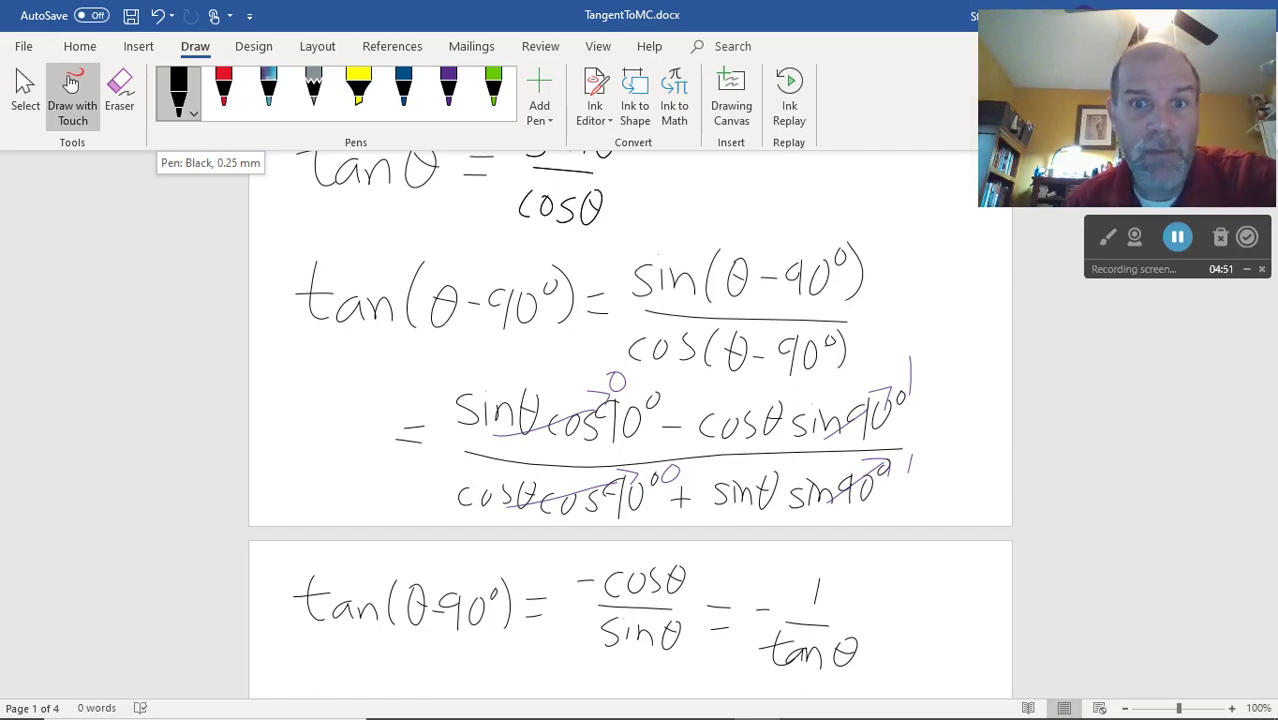
# - Draw a green arc for the obtuse angle at P on the sketch and label it θ+90°
pyautogui.scroll(5, 629, 425)
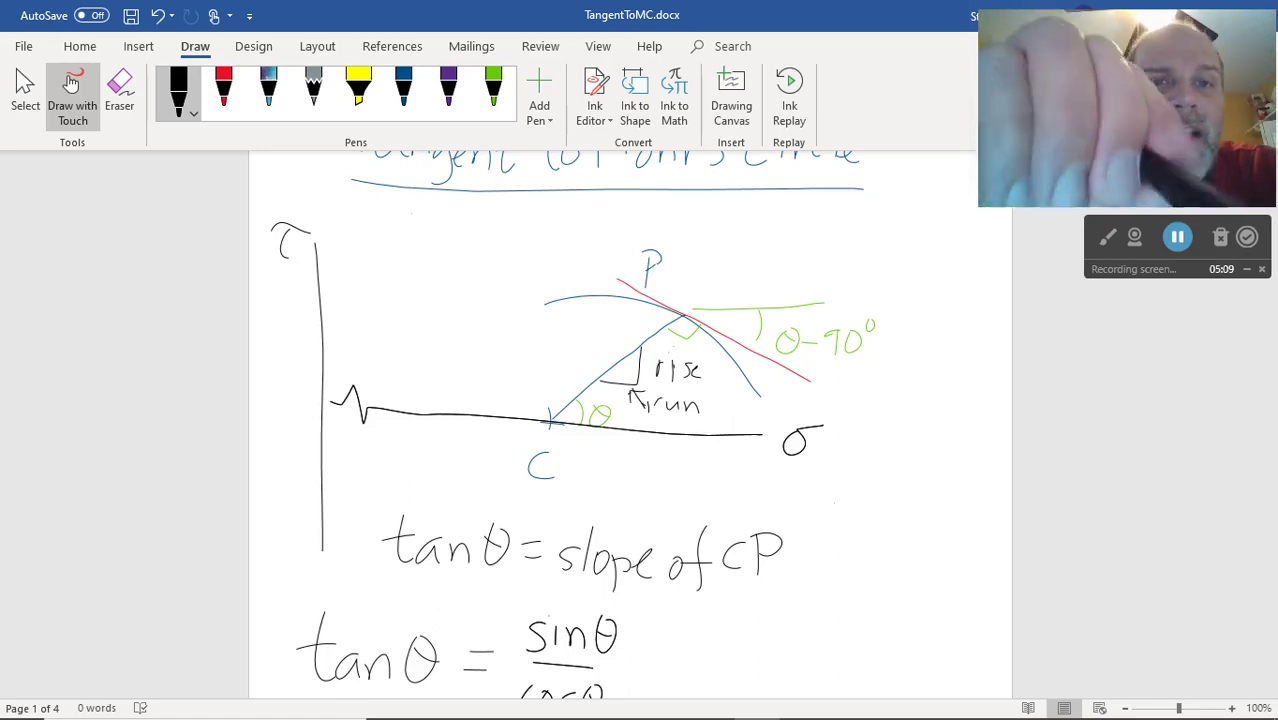
pyautogui.click(493, 88)
pyautogui.moveTo(667, 296)
pyautogui.mouseDown()
pyautogui.moveTo(718, 284)
pyautogui.moveTo(708, 266)
pyautogui.moveTo(721, 244)
pyautogui.mouseUp()
pyautogui.moveTo(708, 255)
pyautogui.mouseDown()
pyautogui.moveTo(788, 262)
pyautogui.moveTo(807, 250)
pyautogui.mouseUp()
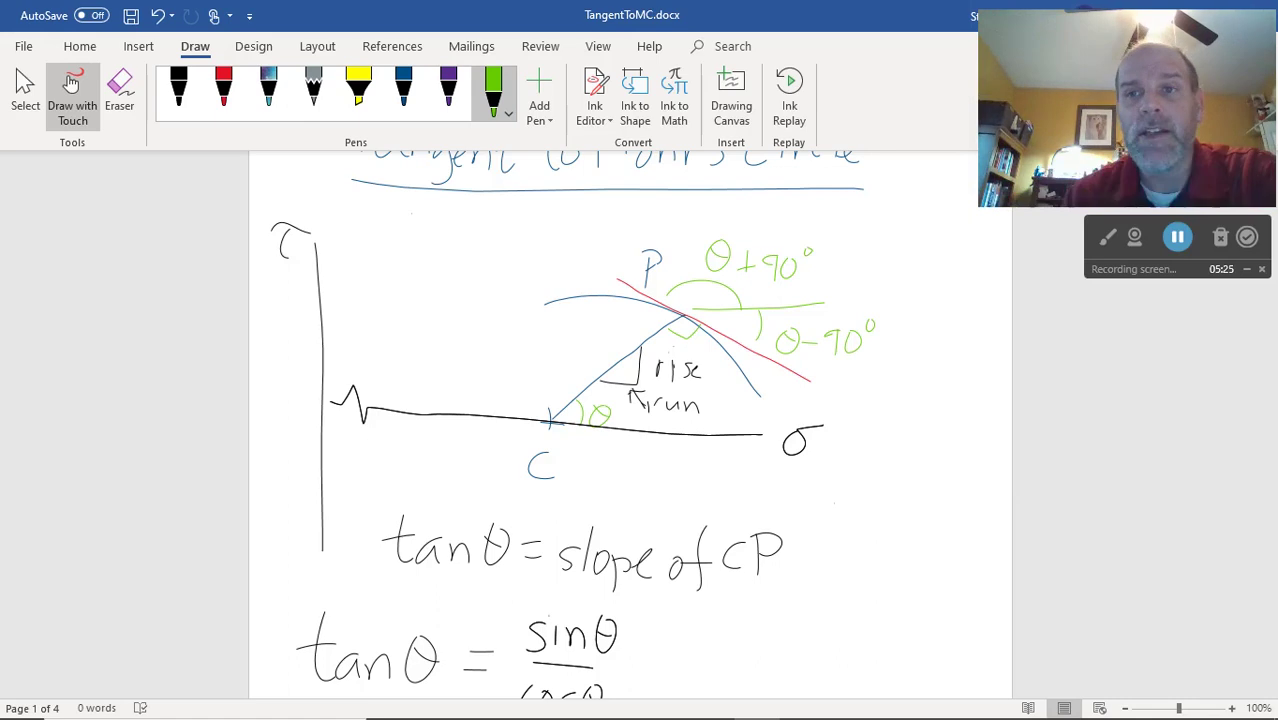
pyautogui.scroll(-5, 630, 425)
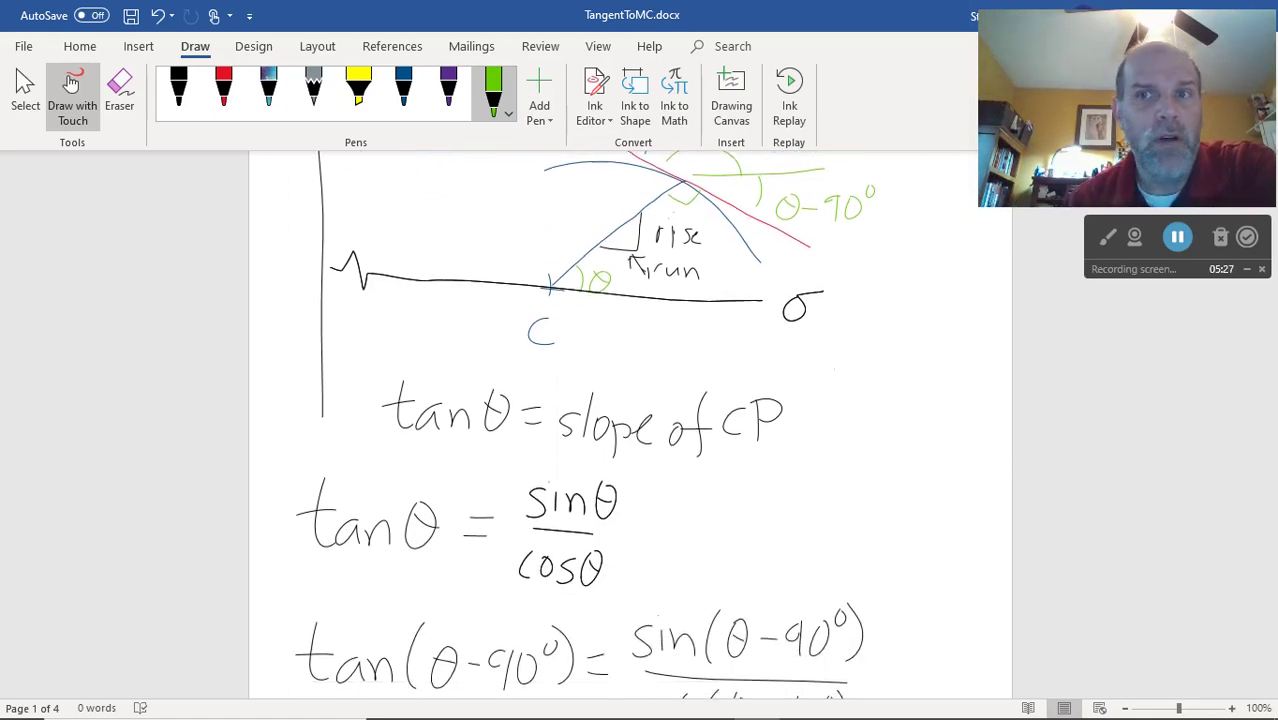
pyautogui.scroll(-8, 630, 425)
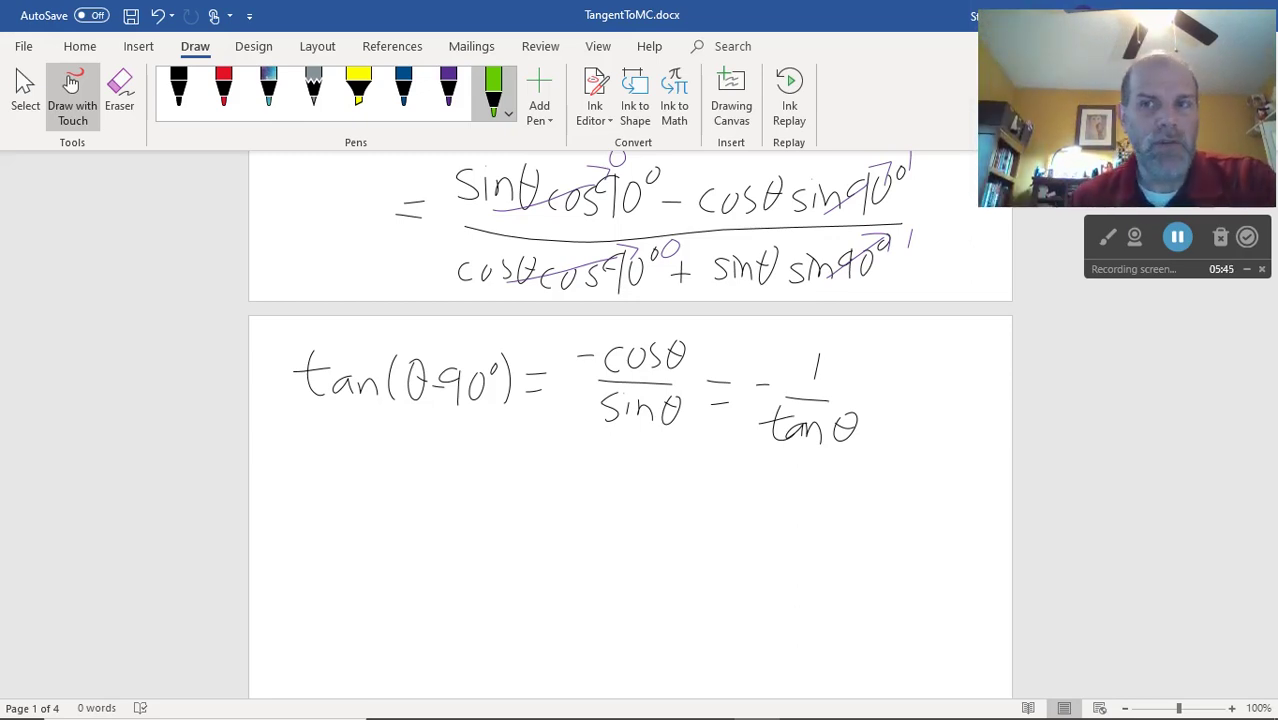
# - In the MohrCircleDemo workbook, enter the heading 'Tangent point' in E8, clearing a stray label
pyautogui.hotkey('alt', 'Tab')
pyautogui.press('Tab')
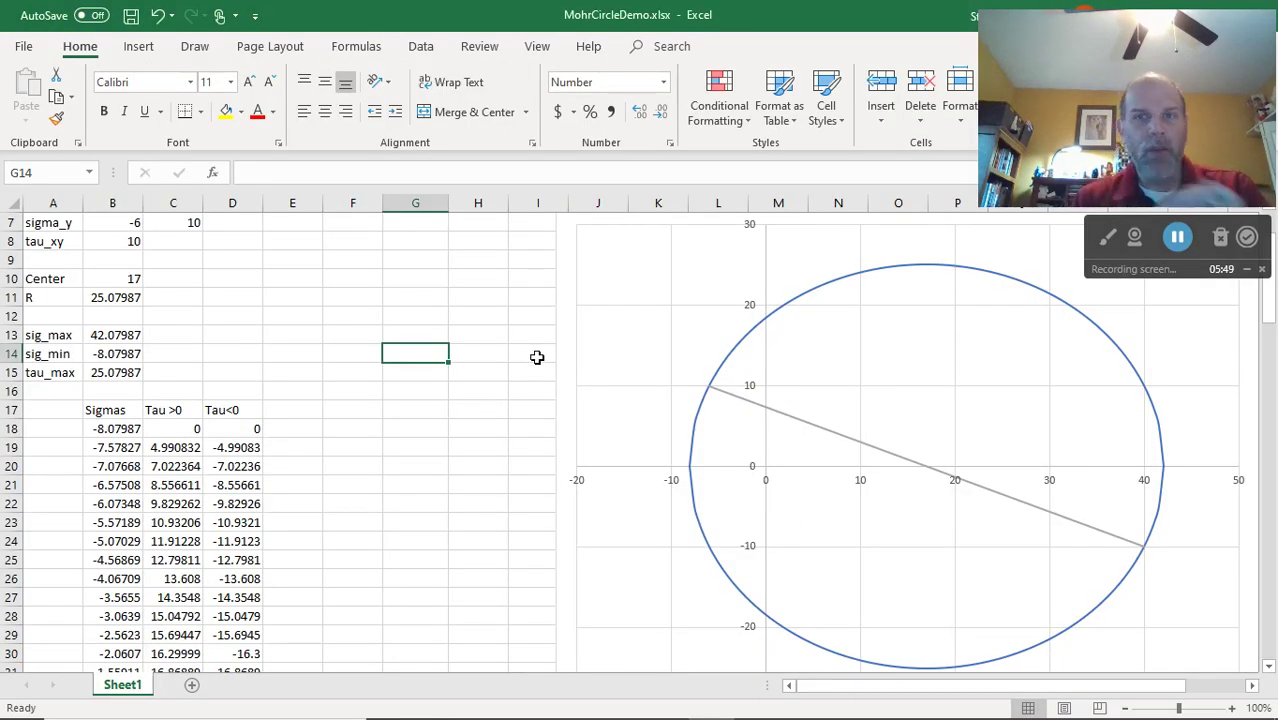
pyautogui.click(300, 242)
pyautogui.write('Tange')
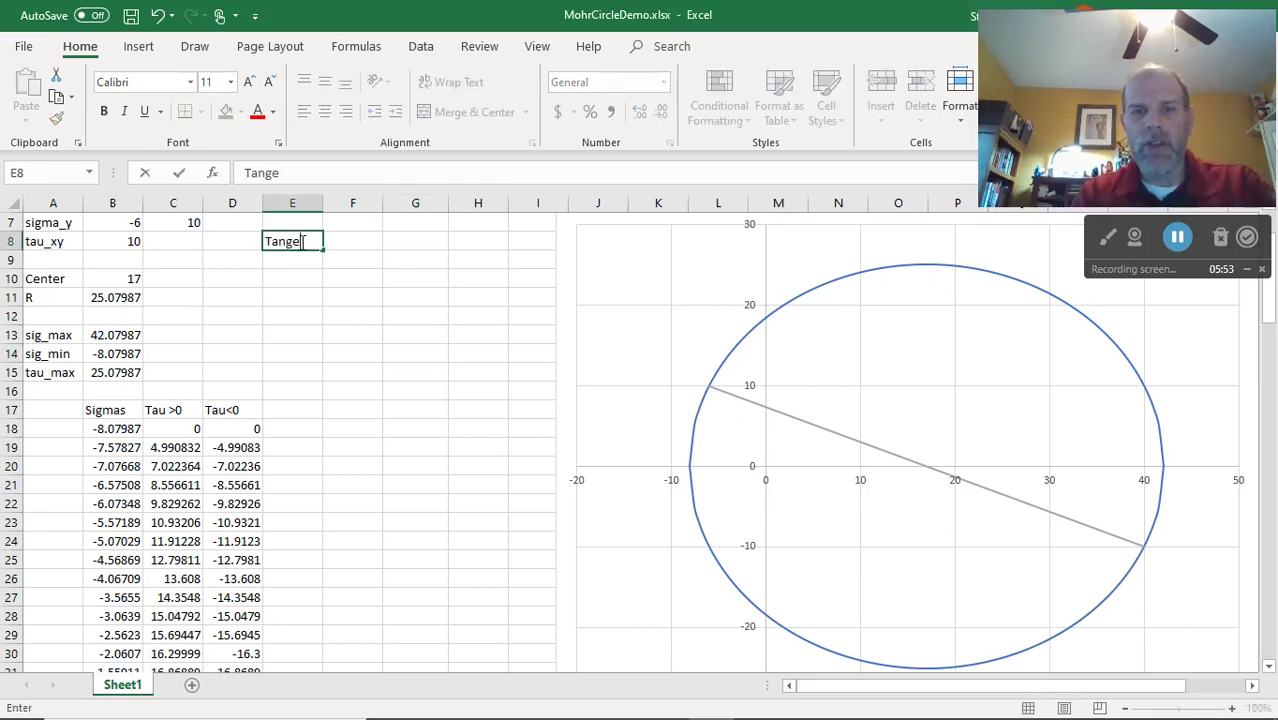
pyautogui.write('nt point')
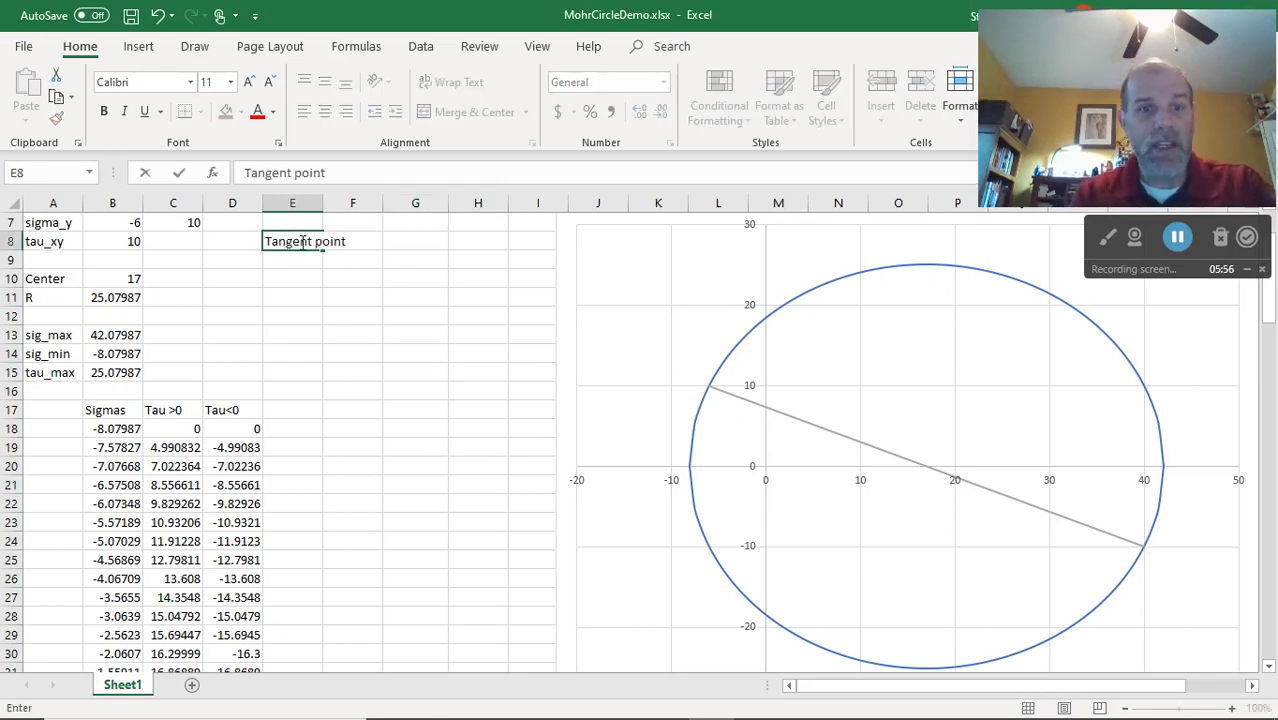
pyautogui.press('Return')
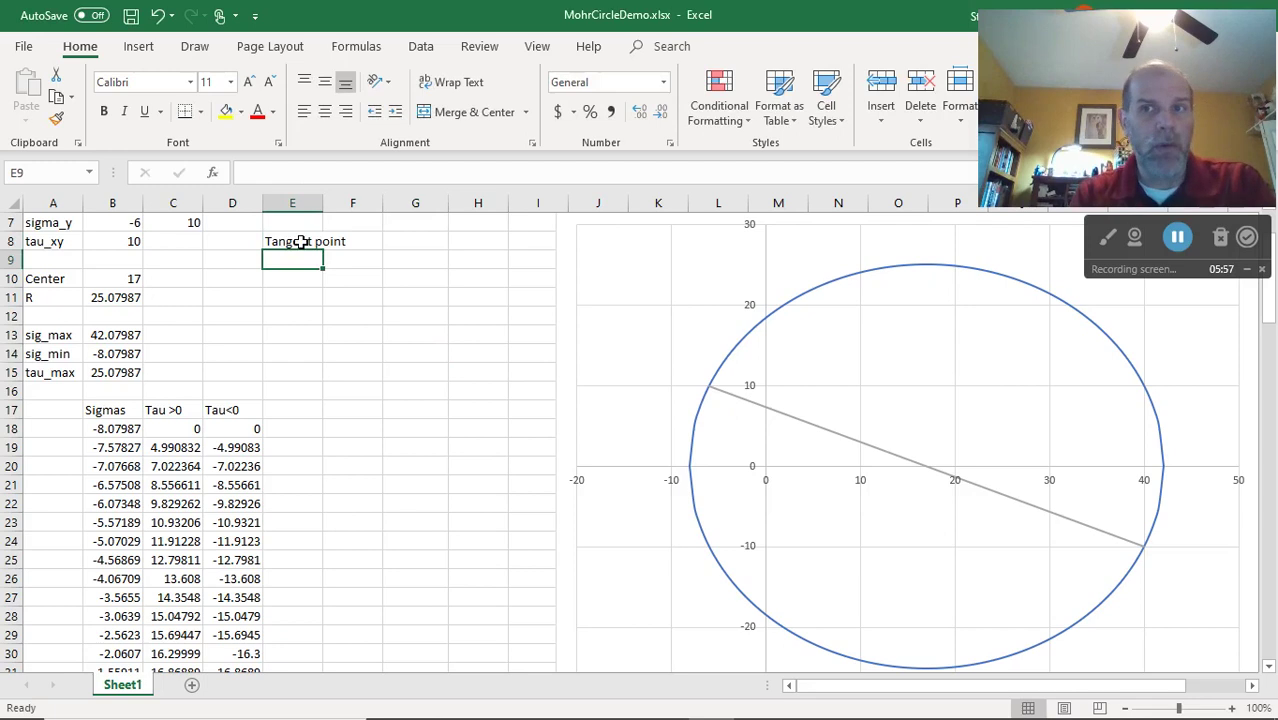
pyautogui.press('Left')
pyautogui.write('P')
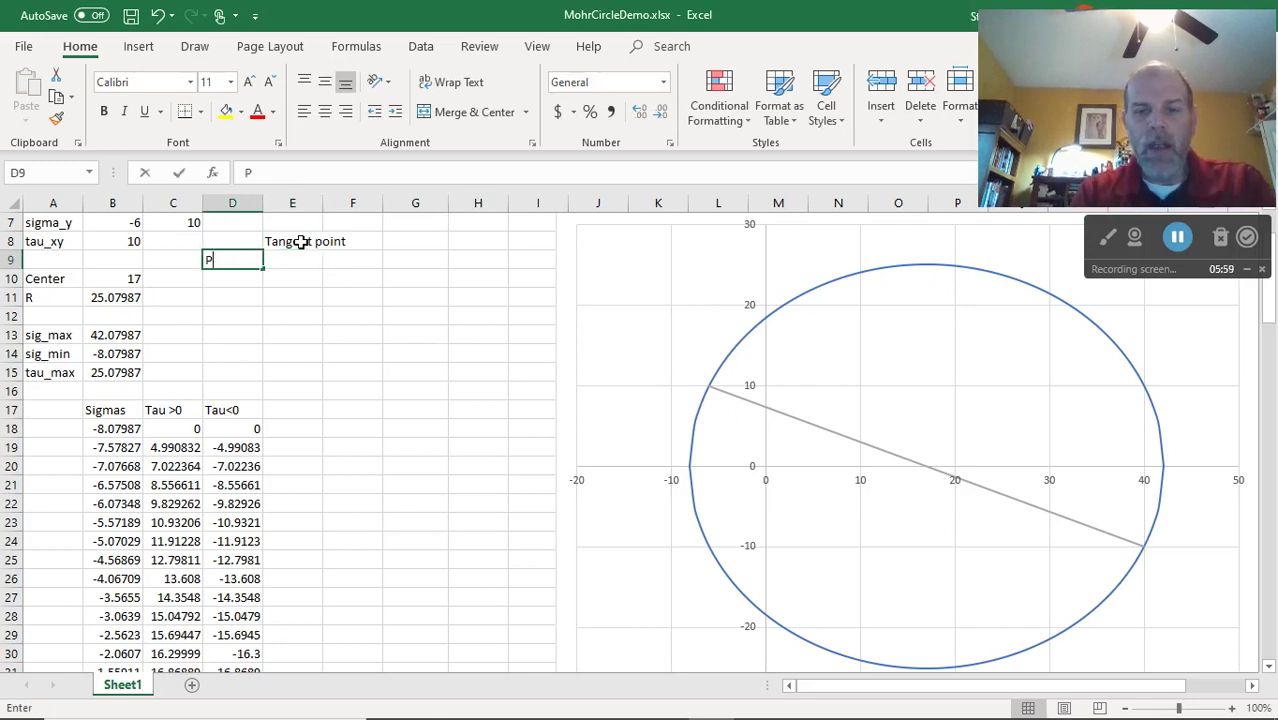
pyautogui.write('oint')
pyautogui.press('Right')
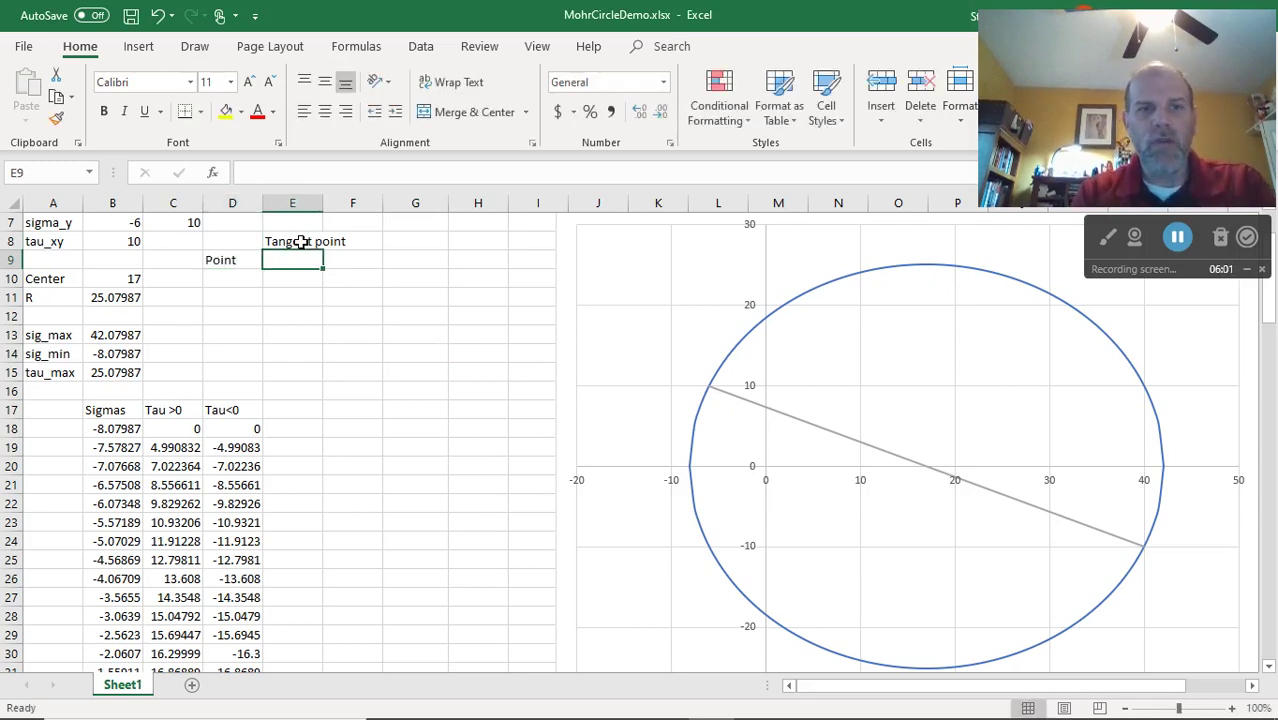
pyautogui.press('Left')
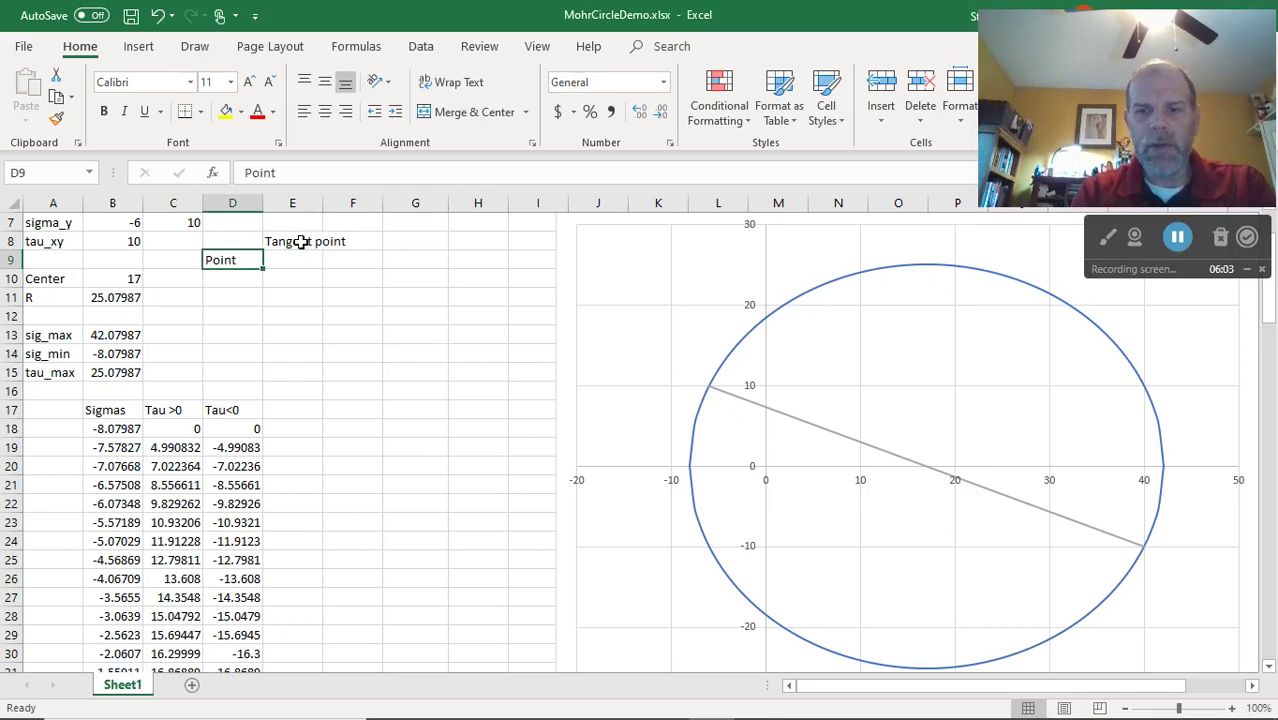
pyautogui.press('Delete')
# - Enter headings sigma, tau + and tau - in E9:G9, and the row label Point in D10
pyautogui.press('Right')
pyautogui.write('sigma')
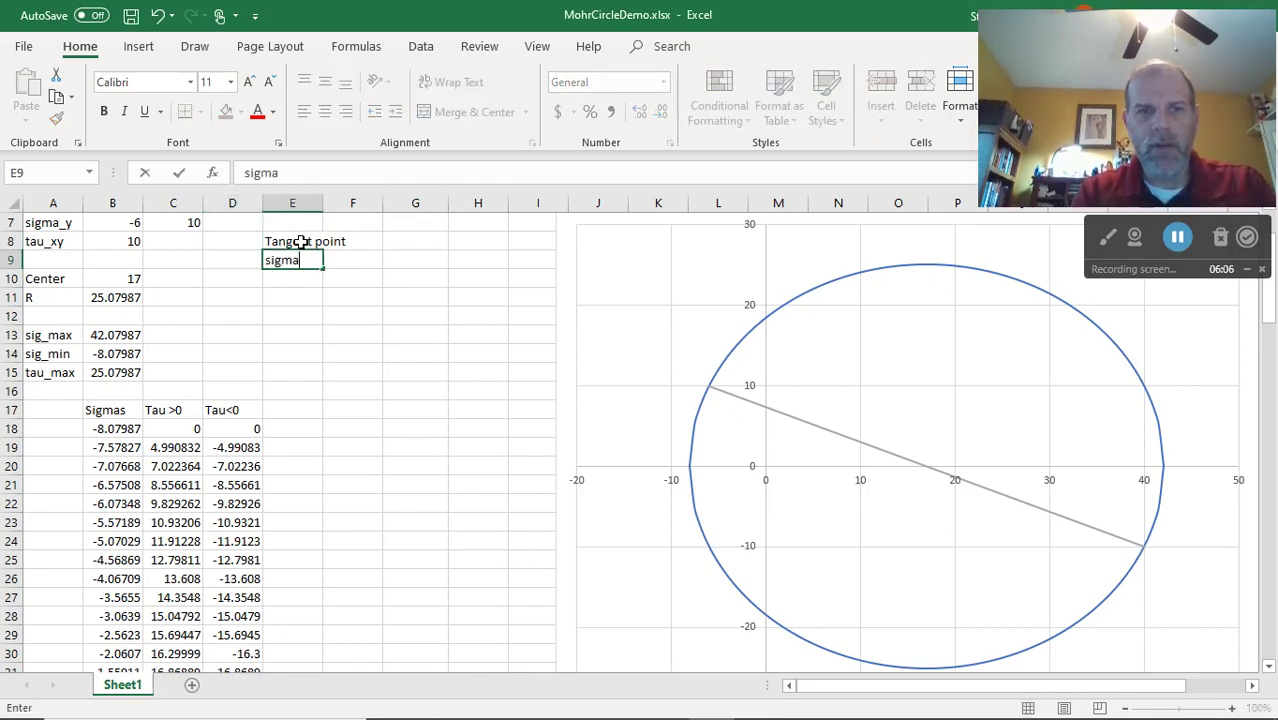
pyautogui.press('Right')
pyautogui.write('tau +')
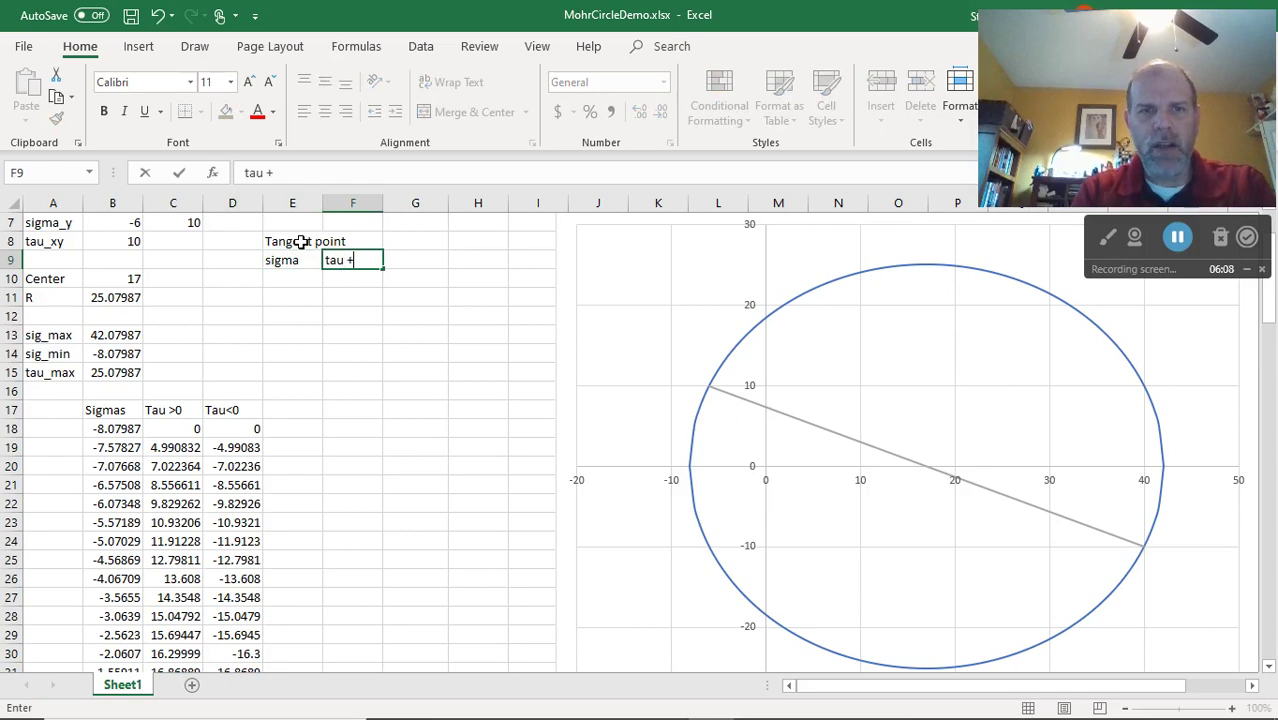
pyautogui.press('Right')
pyautogui.write('tau -')
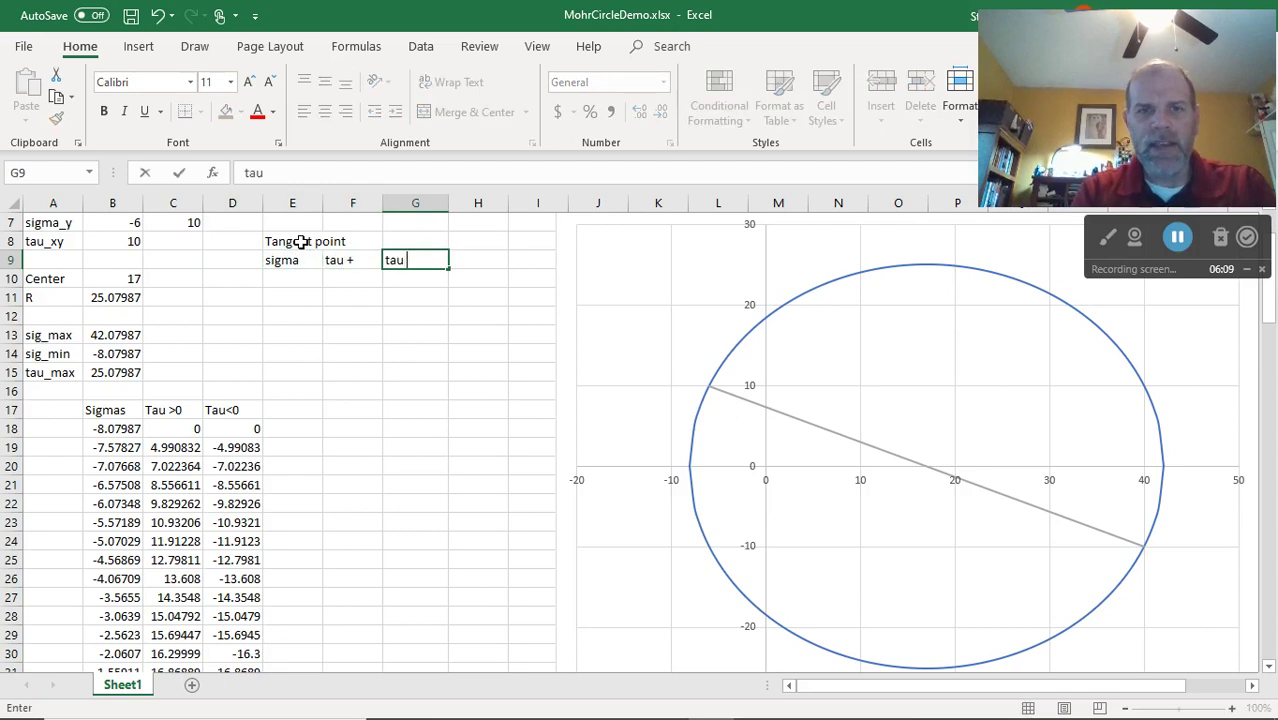
pyautogui.press('Return')
pyautogui.press('Left')
pyautogui.press('Left')
pyautogui.press('Left')
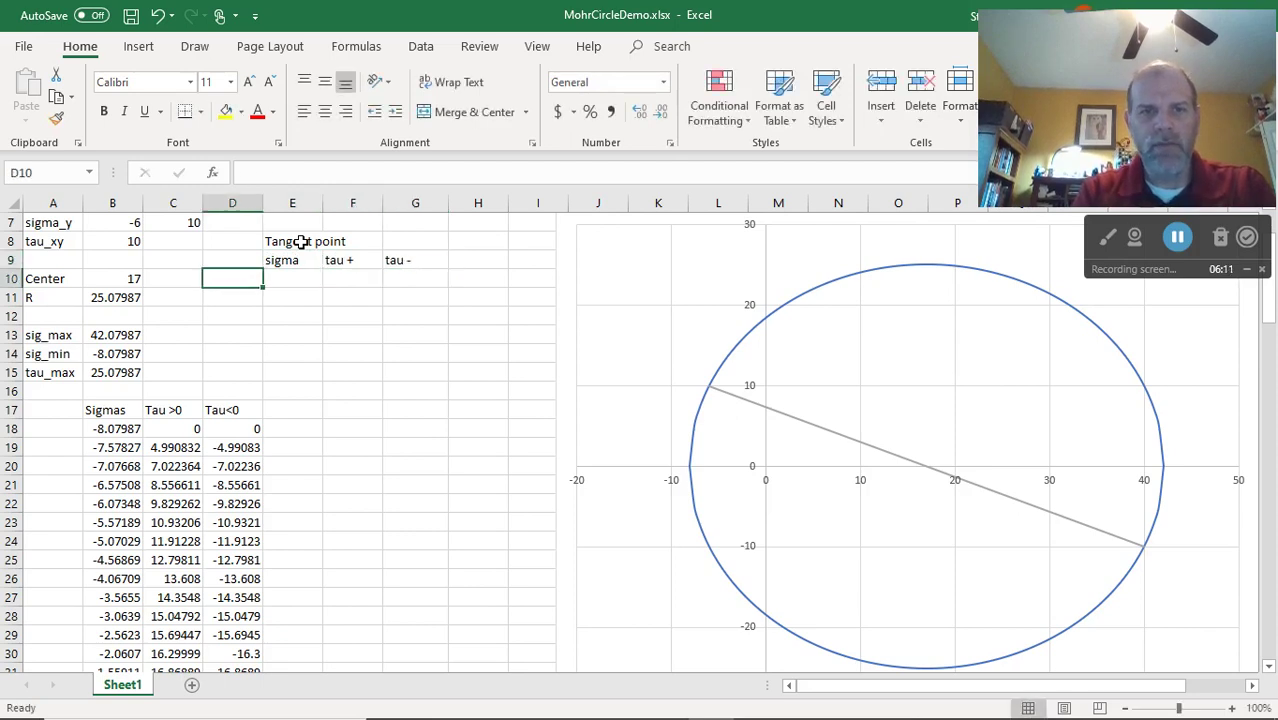
pyautogui.write('Point')
pyautogui.press('Right')
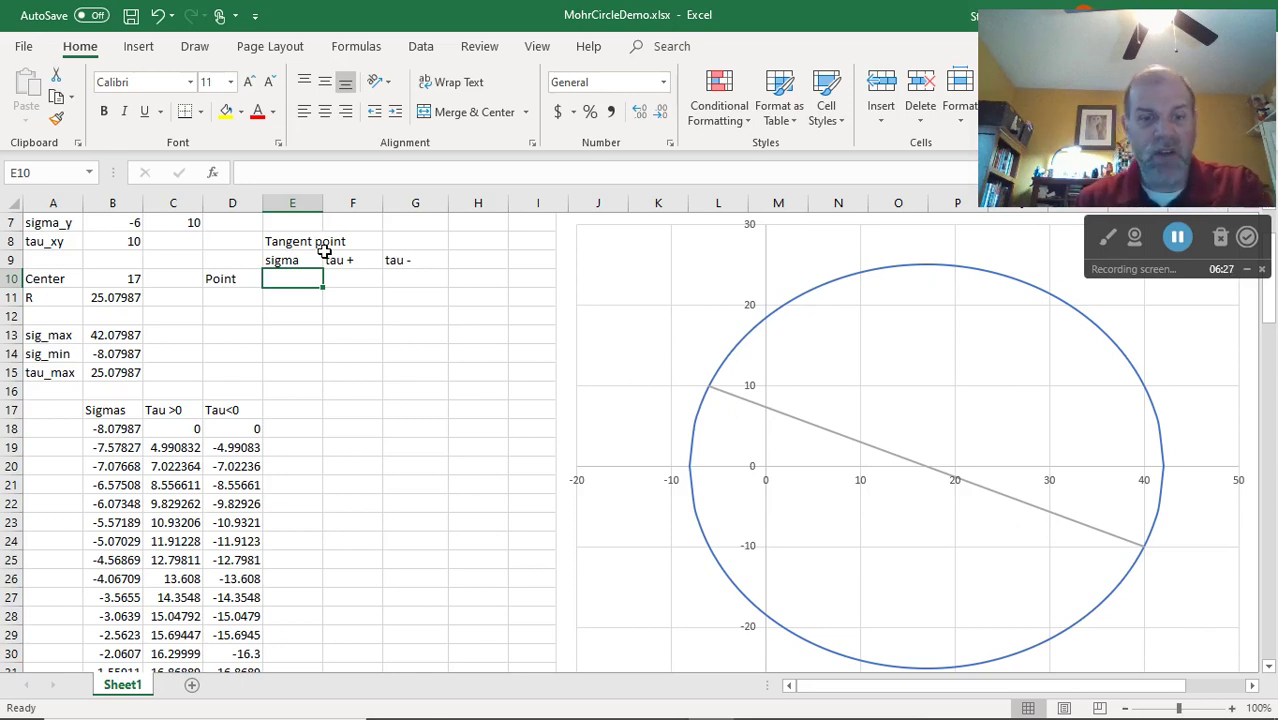
pyautogui.write('25')
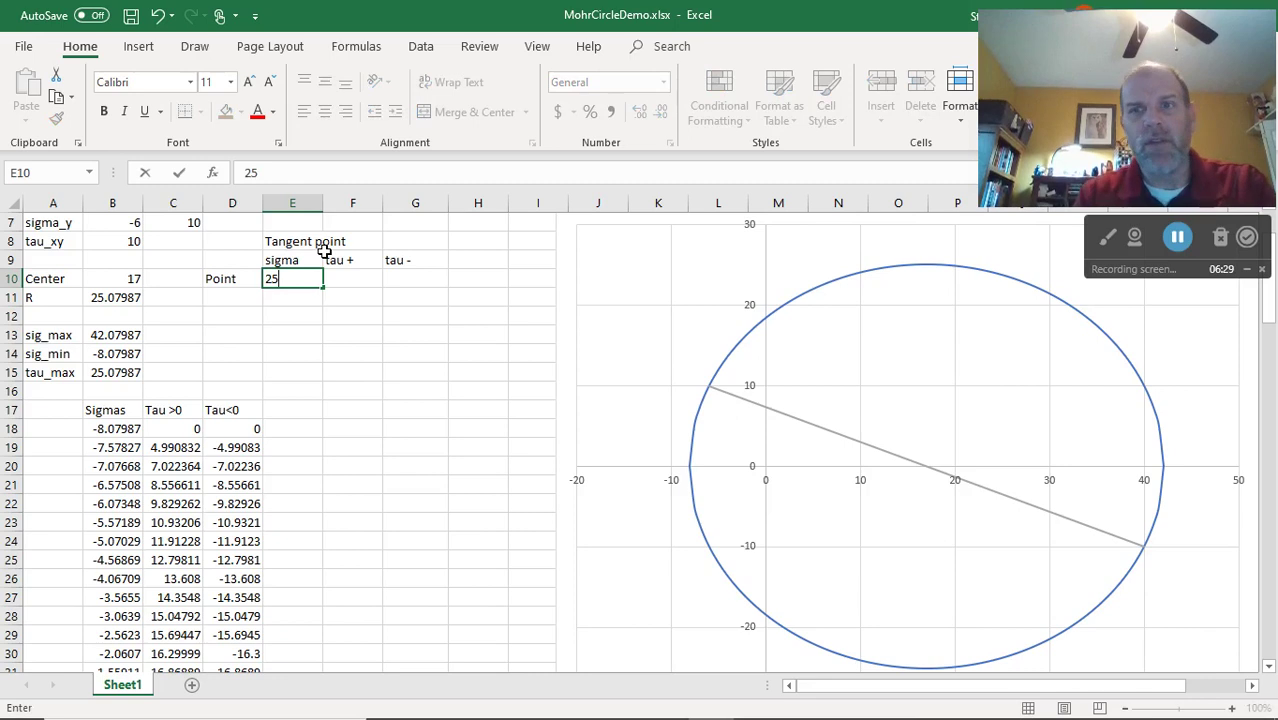
pyautogui.press('Tab')
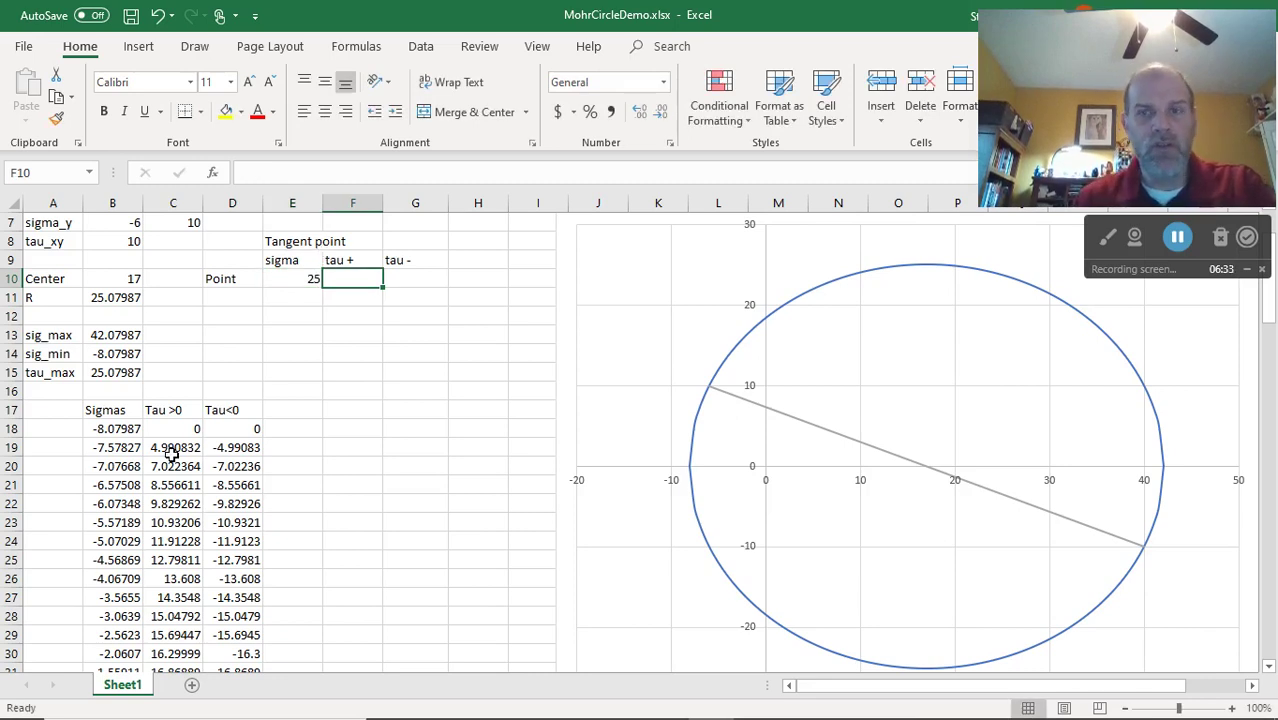
pyautogui.moveTo(172, 452); pyautogui.dragTo(220, 452)
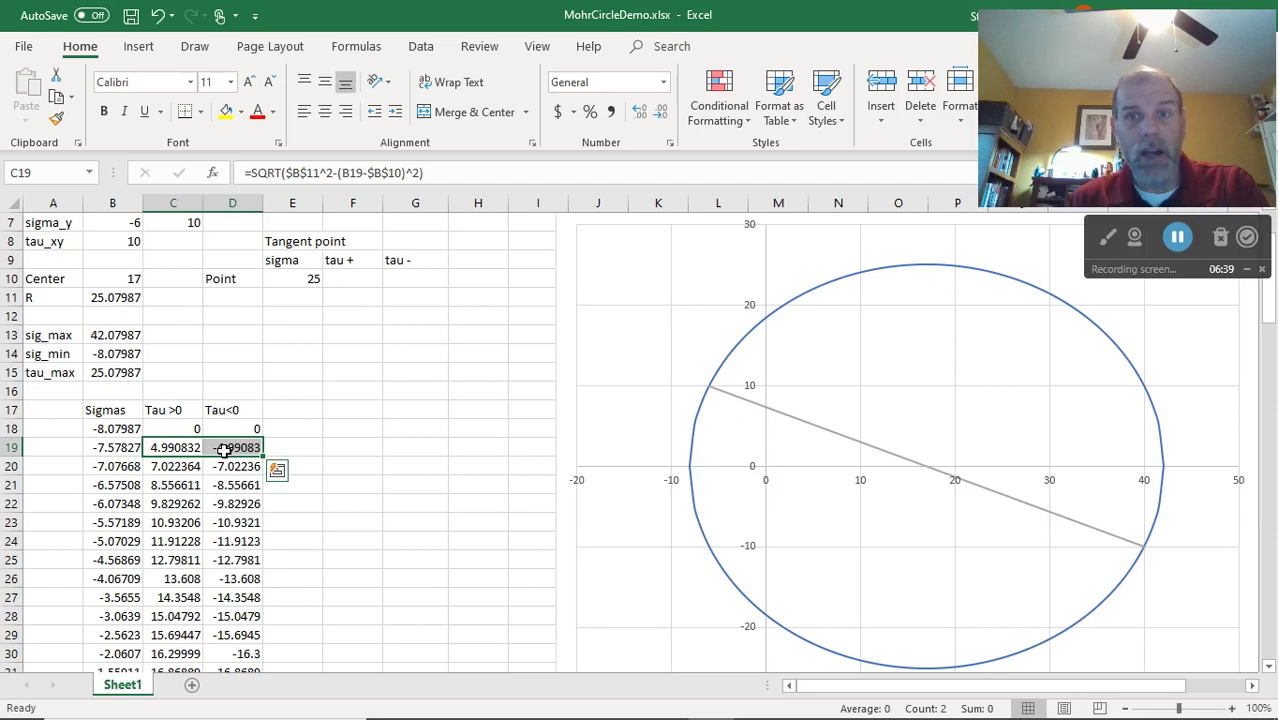
pyautogui.hotkey('ctrl', 'c')
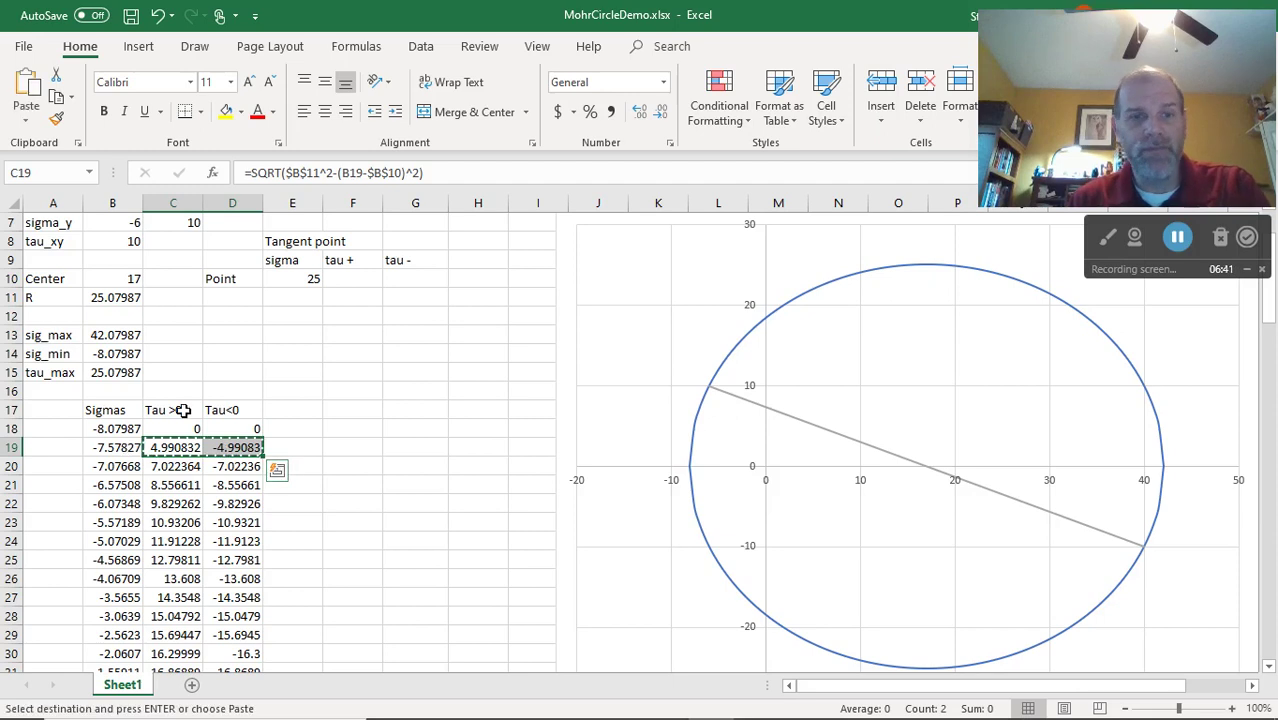
pyautogui.click(356, 280)
pyautogui.hotkey('ctrl', 'v')
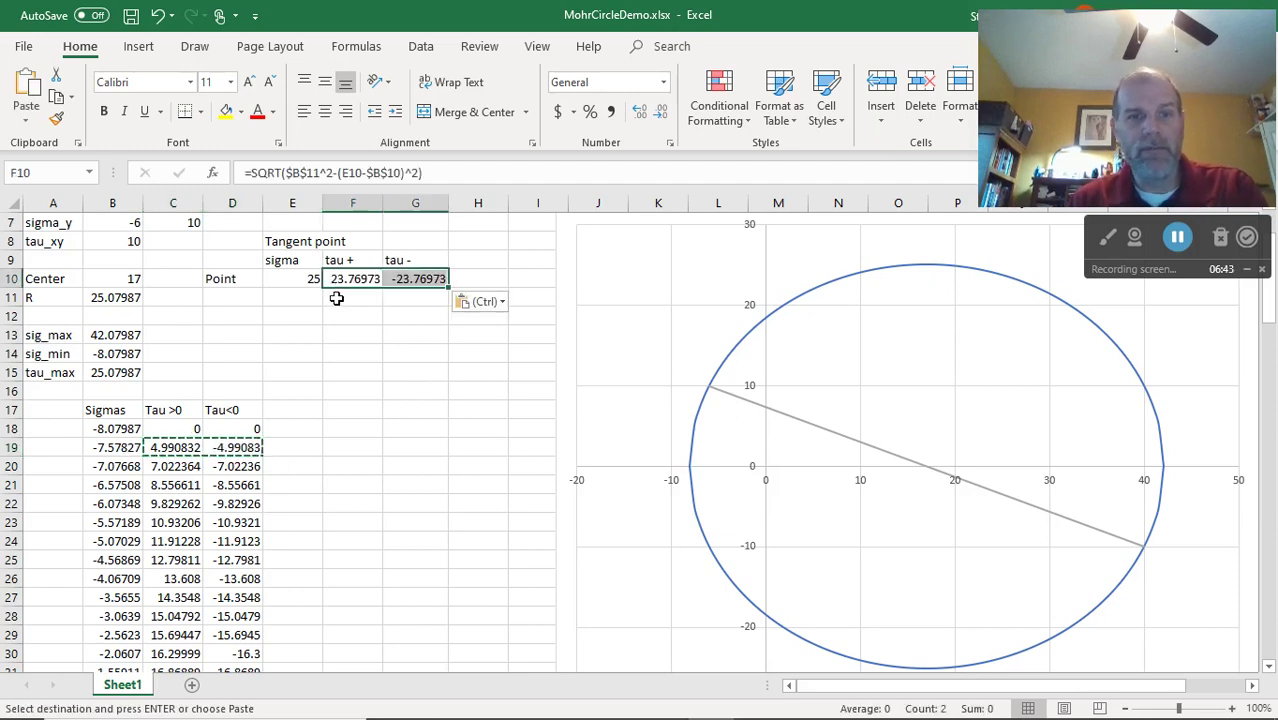
pyautogui.click(338, 296)
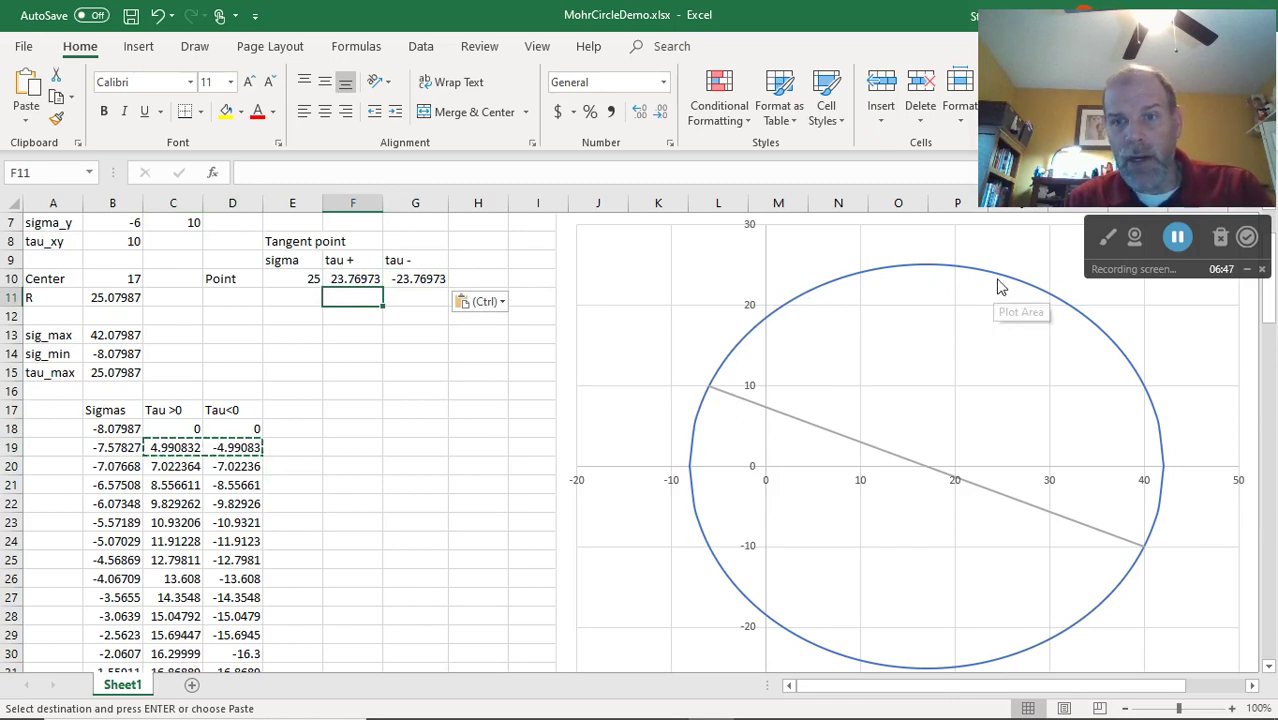
pyautogui.moveTo(1000, 283)
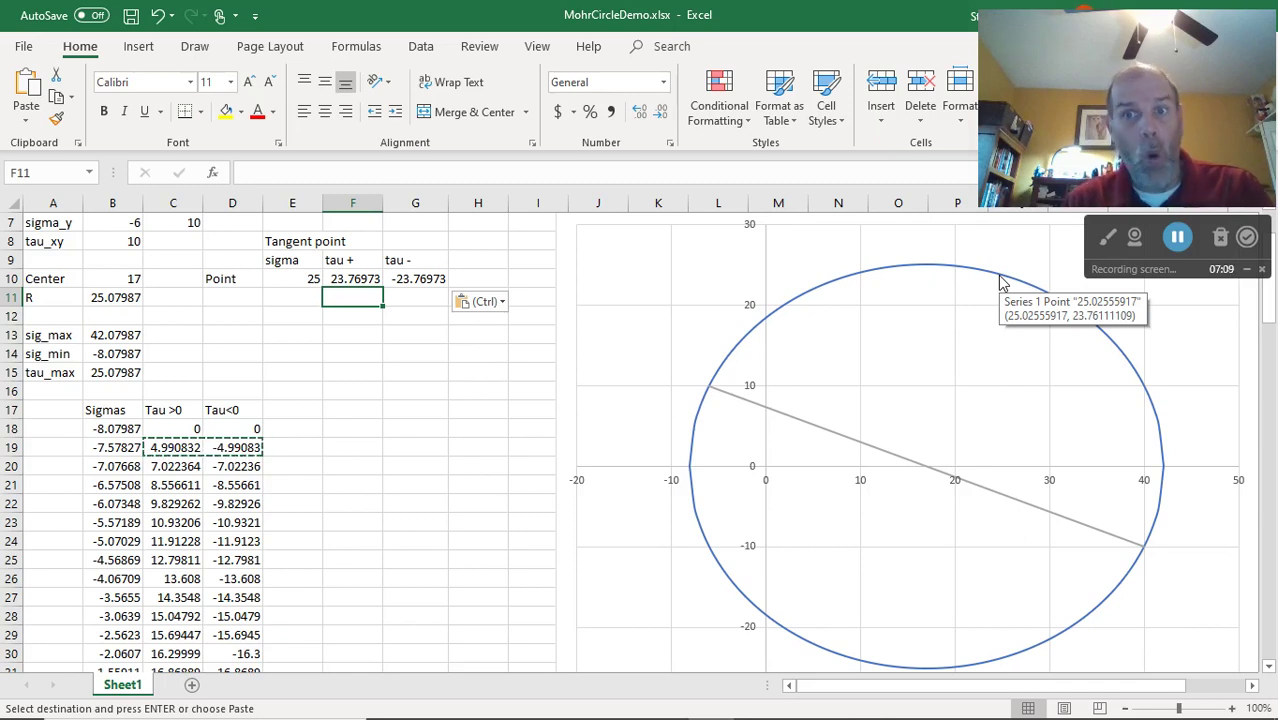
# - Enter the row label 'Slope' in D11, then move to F11 for its value
pyautogui.click(251, 296)
pyautogui.write('Slope')
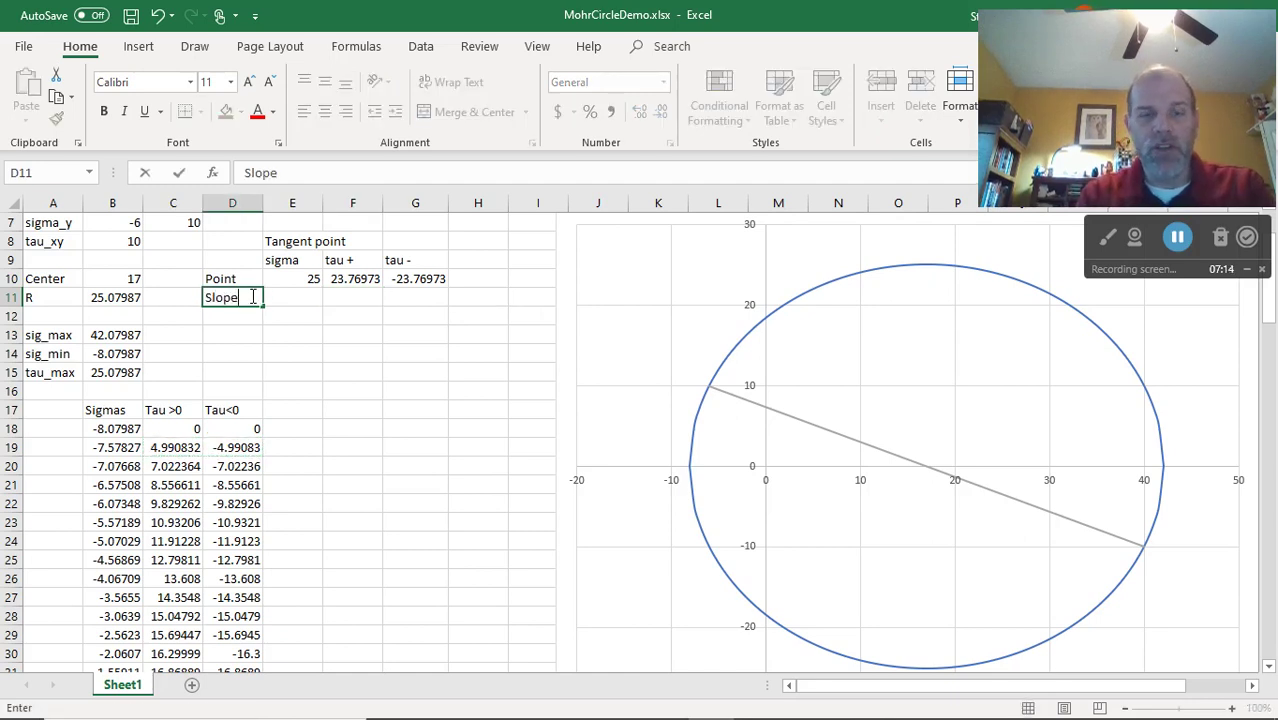
pyautogui.press('Tab')
pyautogui.press('Tab')
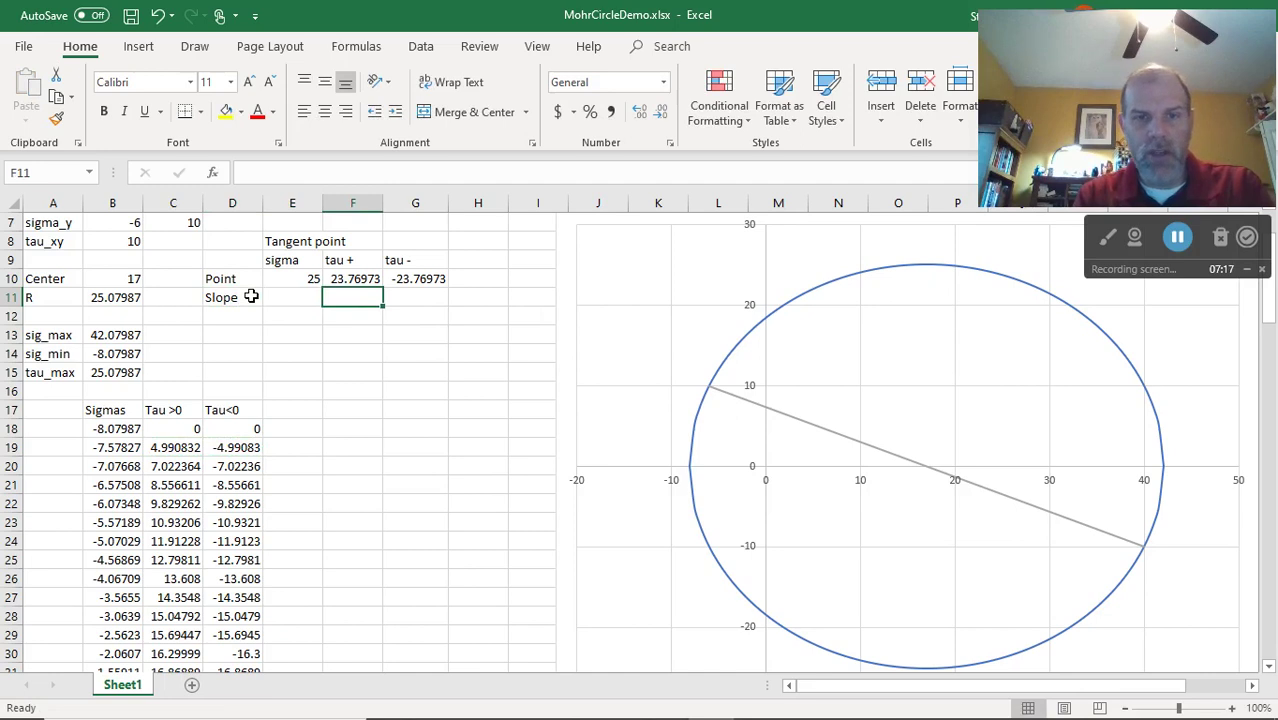
pyautogui.hotkey('shift', 'Tab')
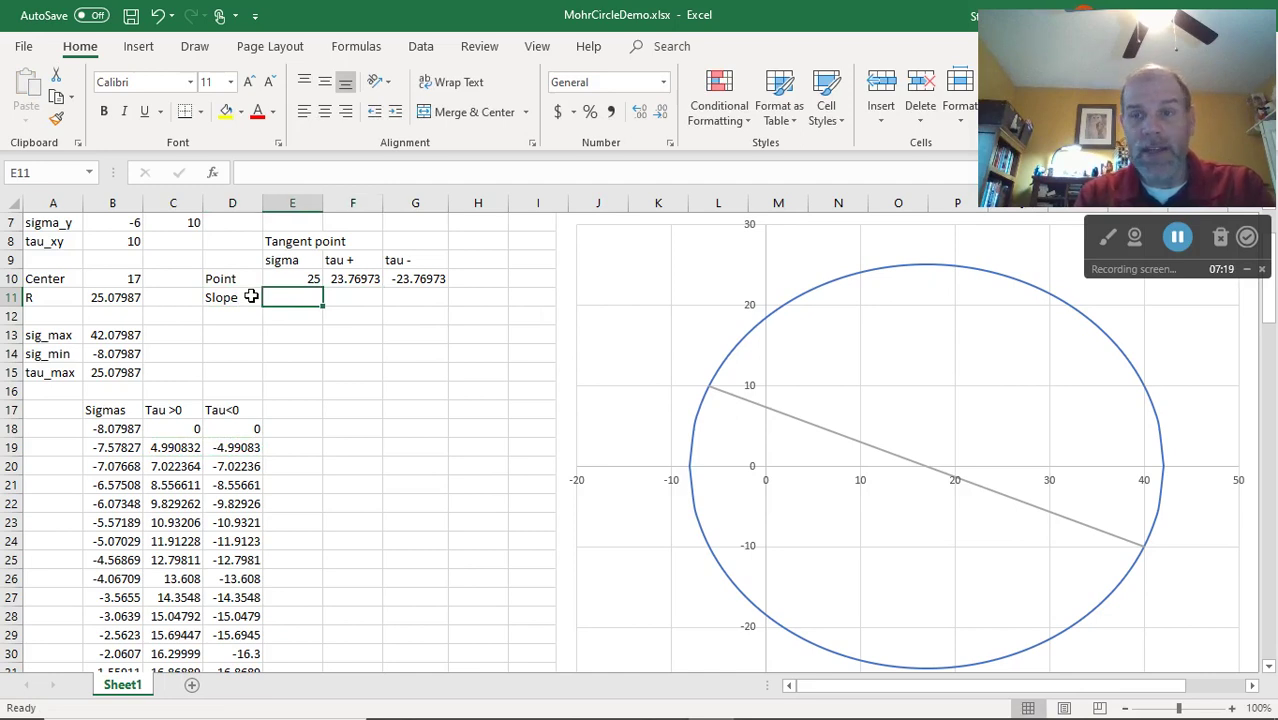
pyautogui.press('Tab')
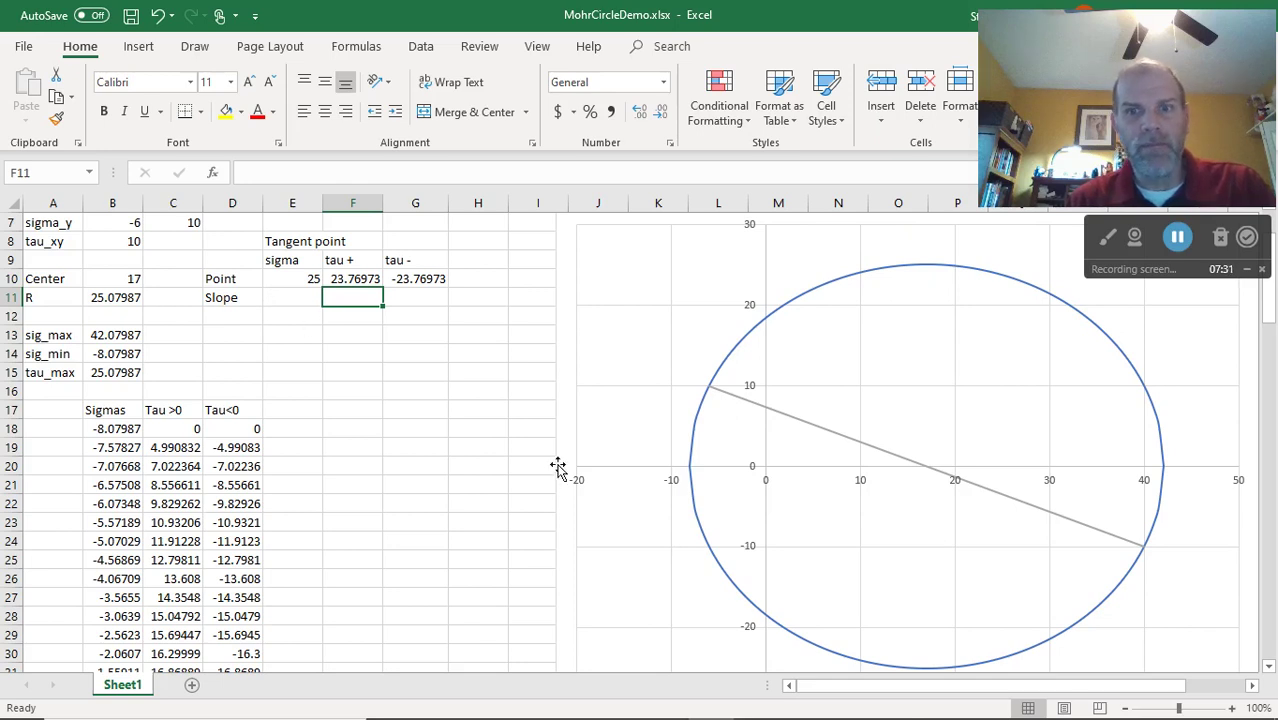
pyautogui.moveTo(692, 476)
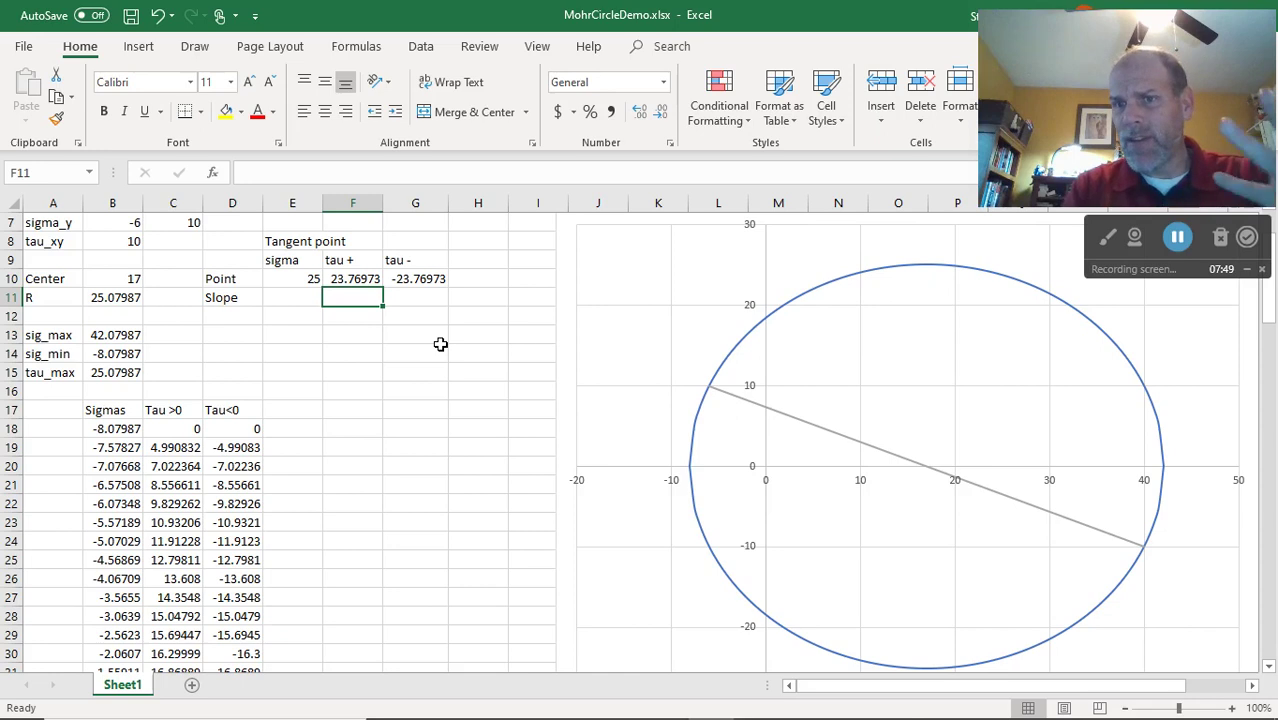
# - Enter =-(E10-B10)/F10 in F11, giving a tangent slope of -0.33656
pyautogui.write('=-')
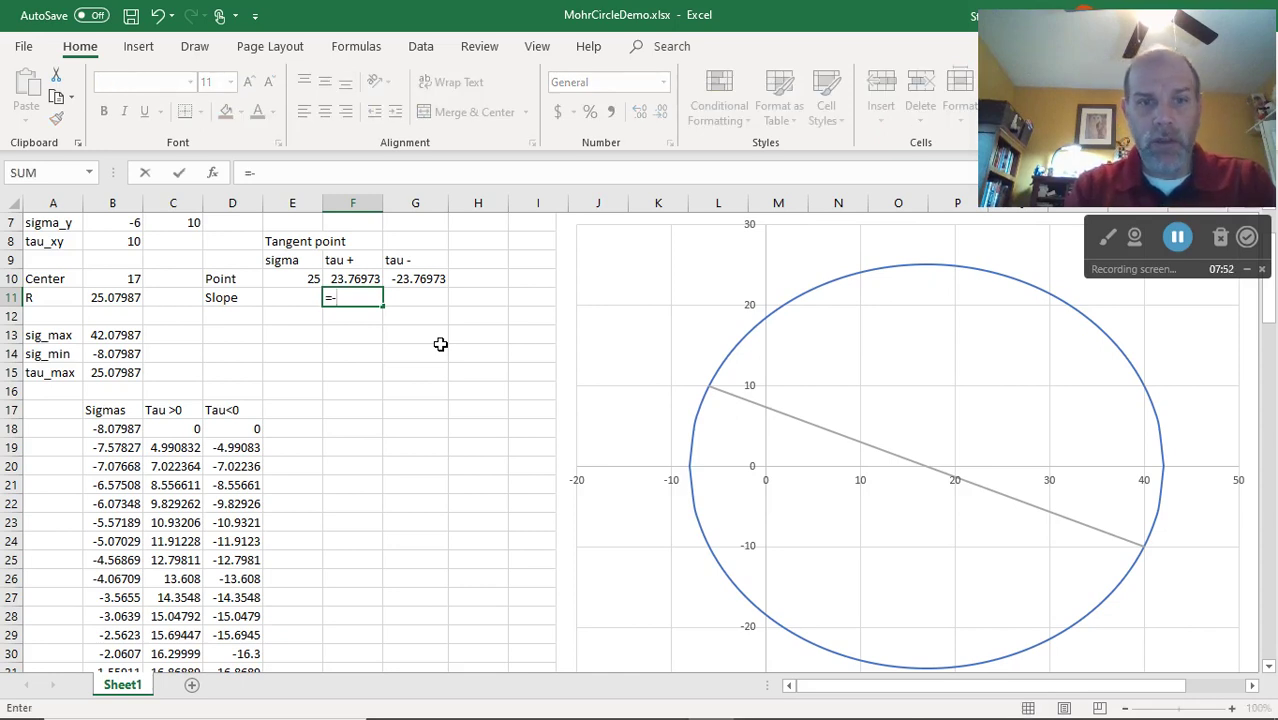
pyautogui.write('(')
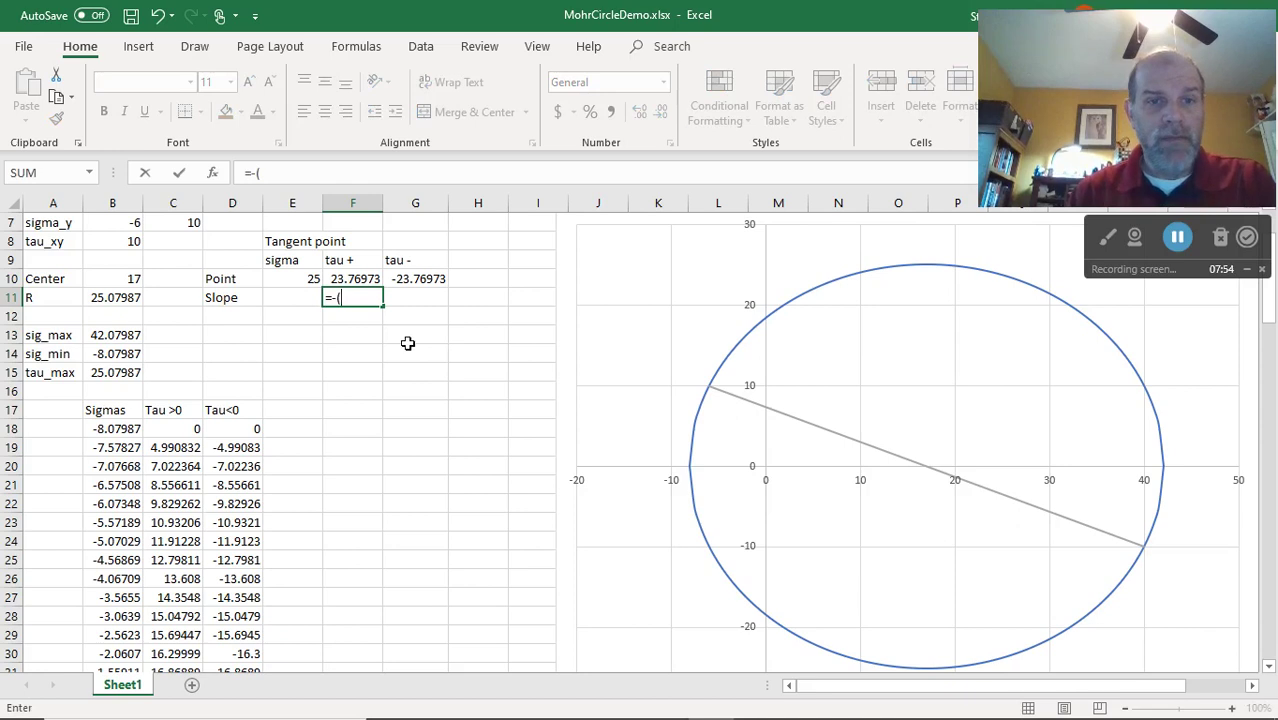
pyautogui.click(302, 277)
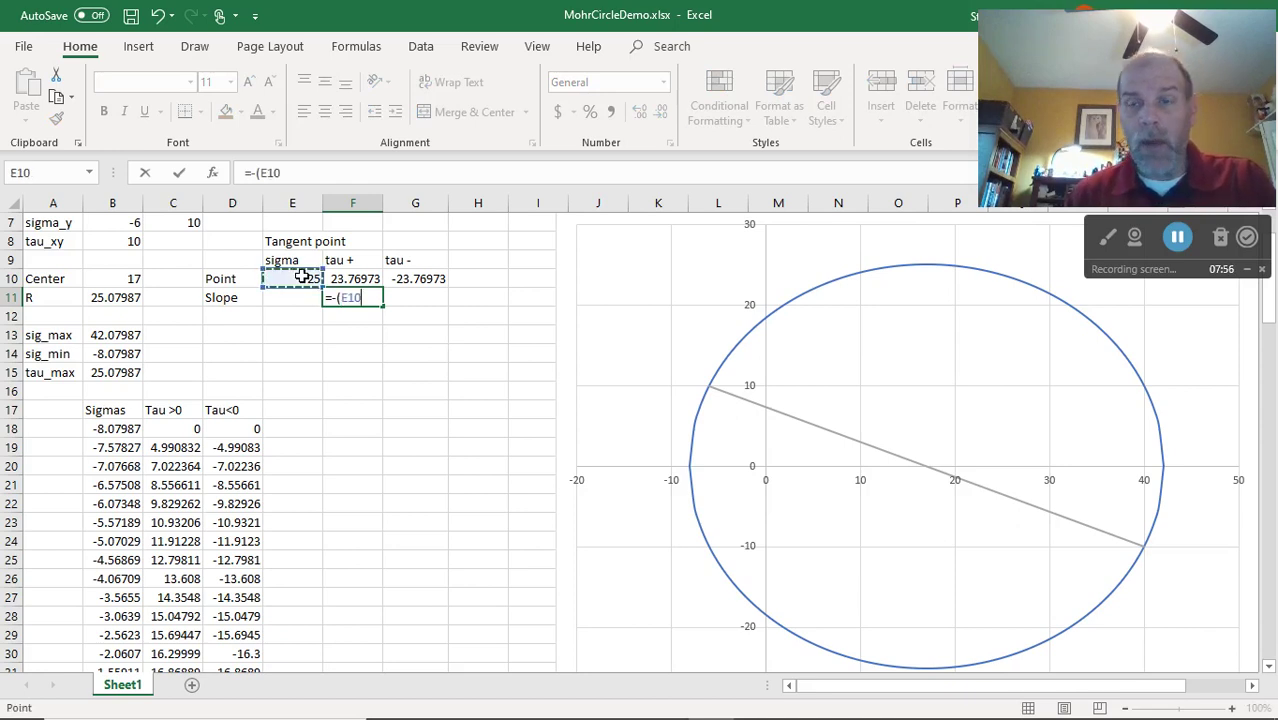
pyautogui.write('-')
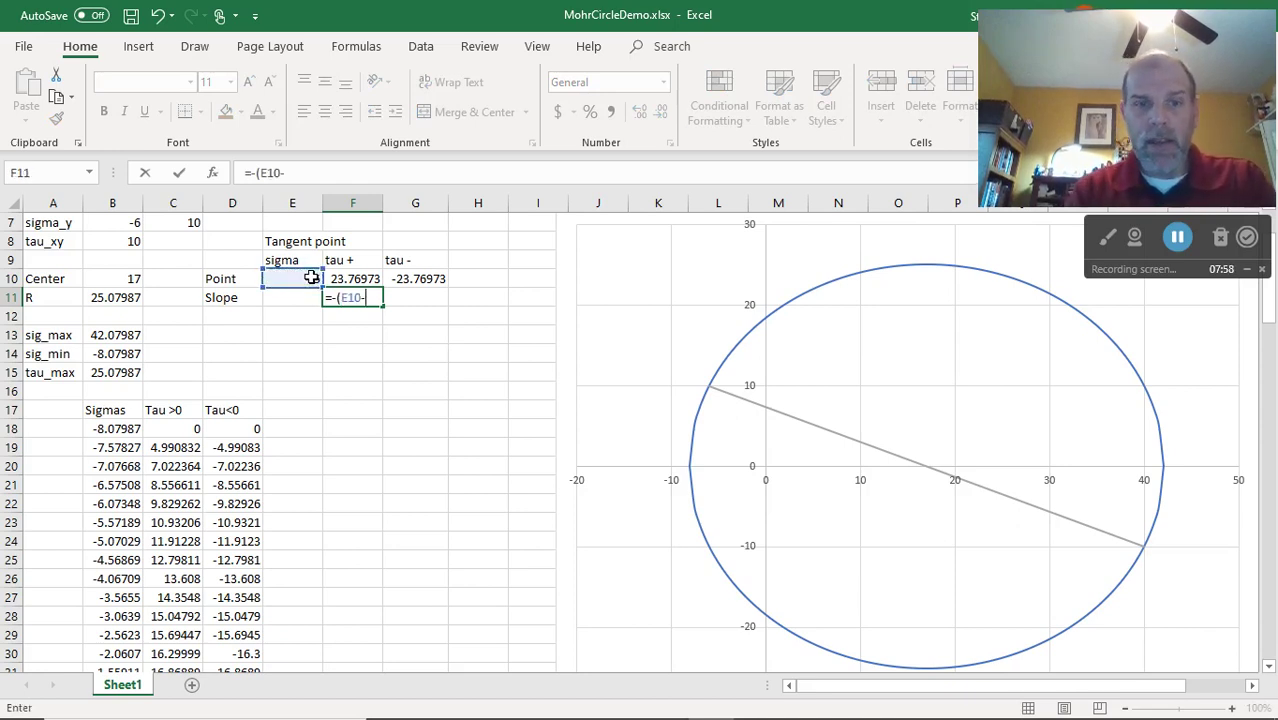
pyautogui.click(125, 278)
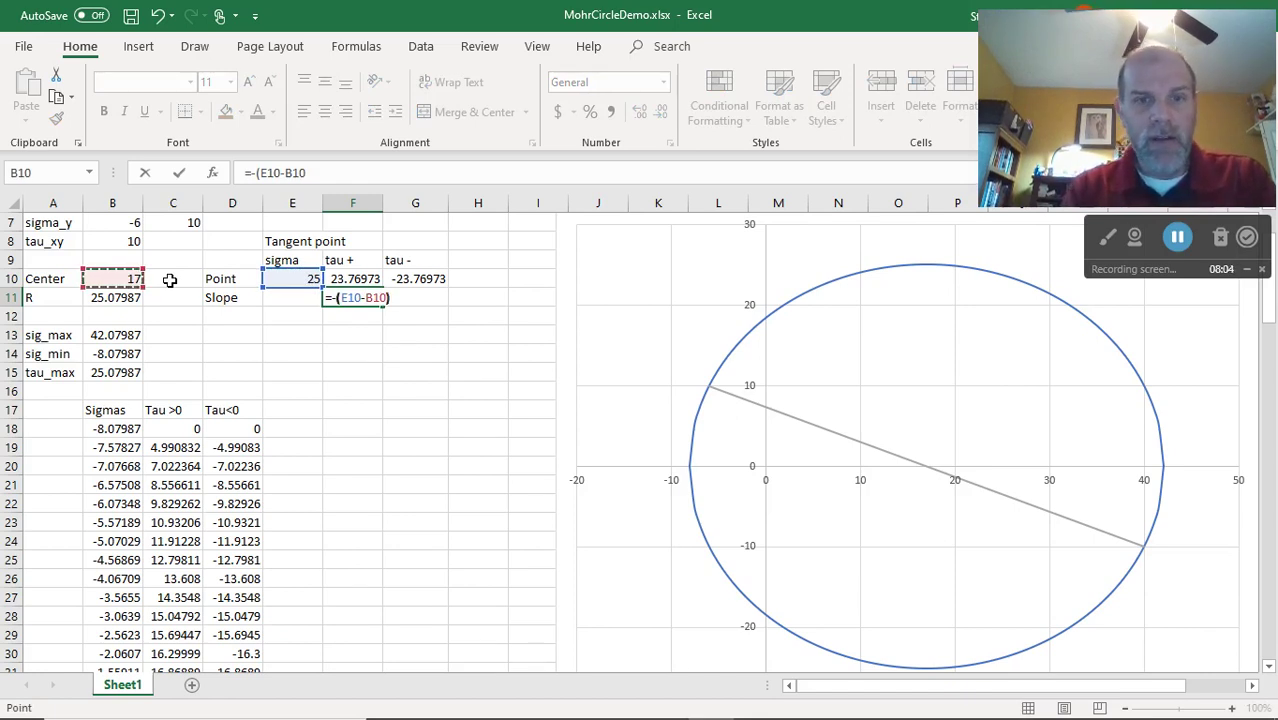
pyautogui.write(')')
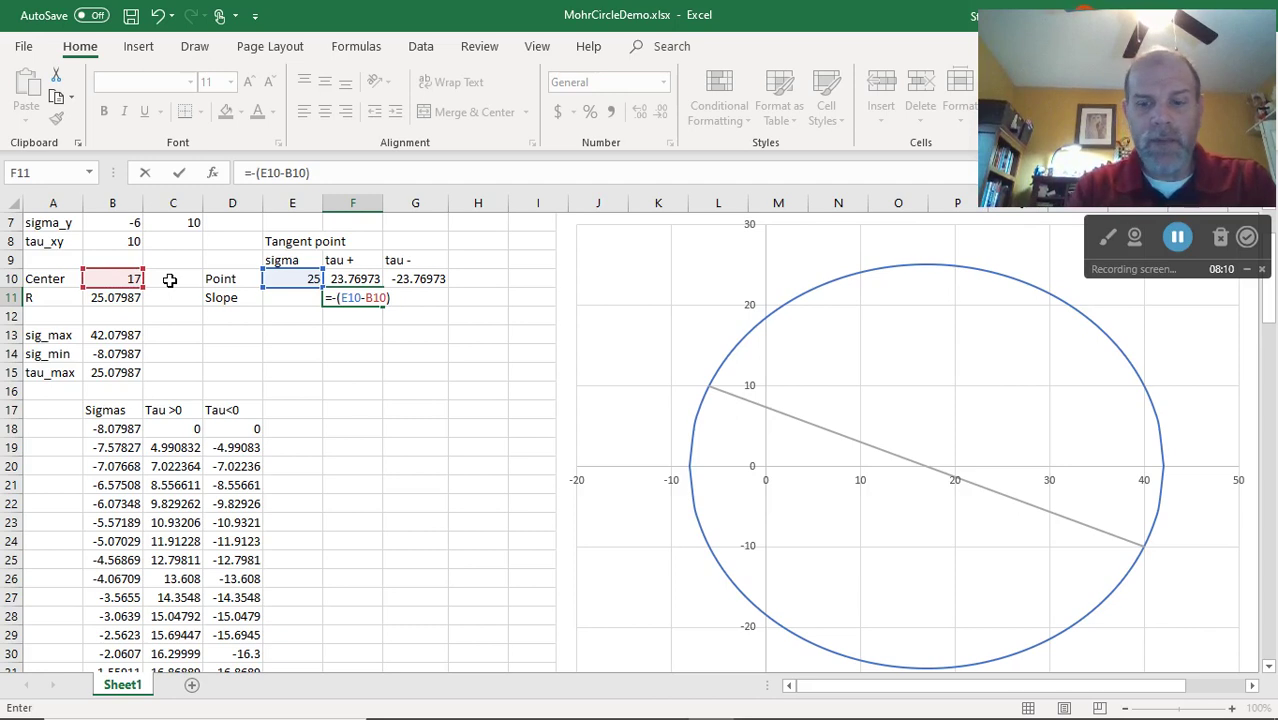
pyautogui.write('/')
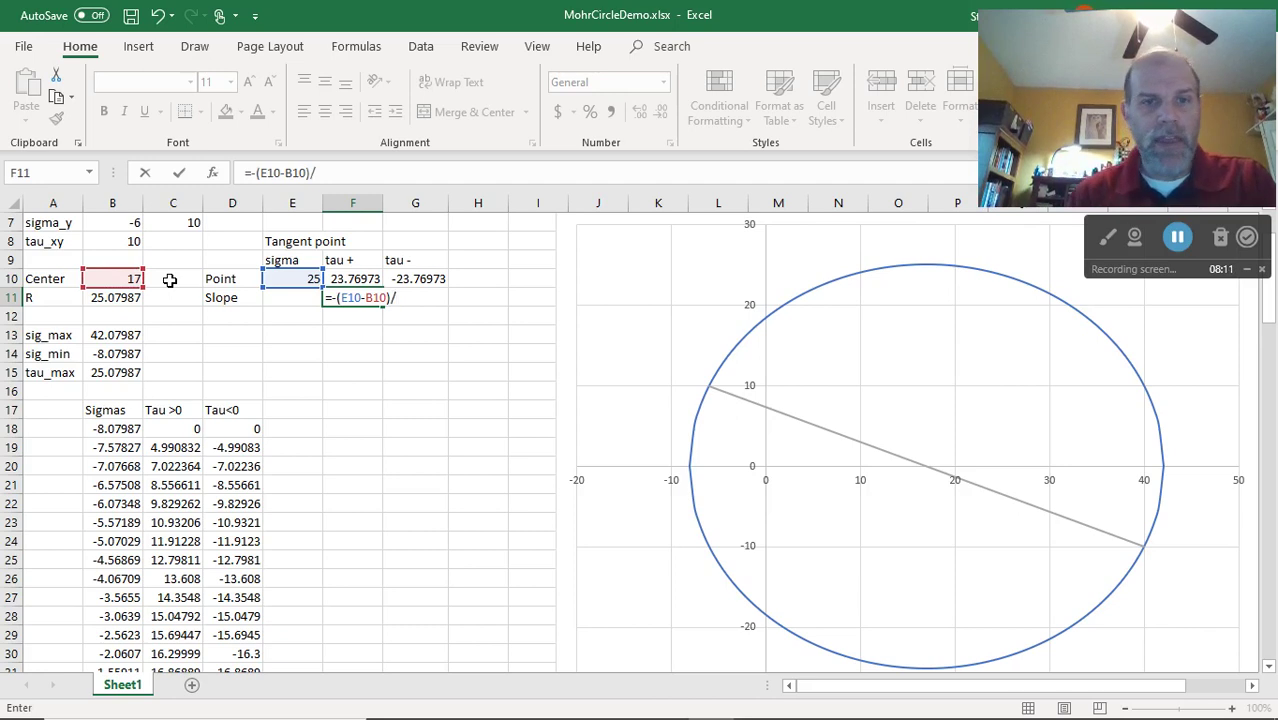
pyautogui.click(338, 279)
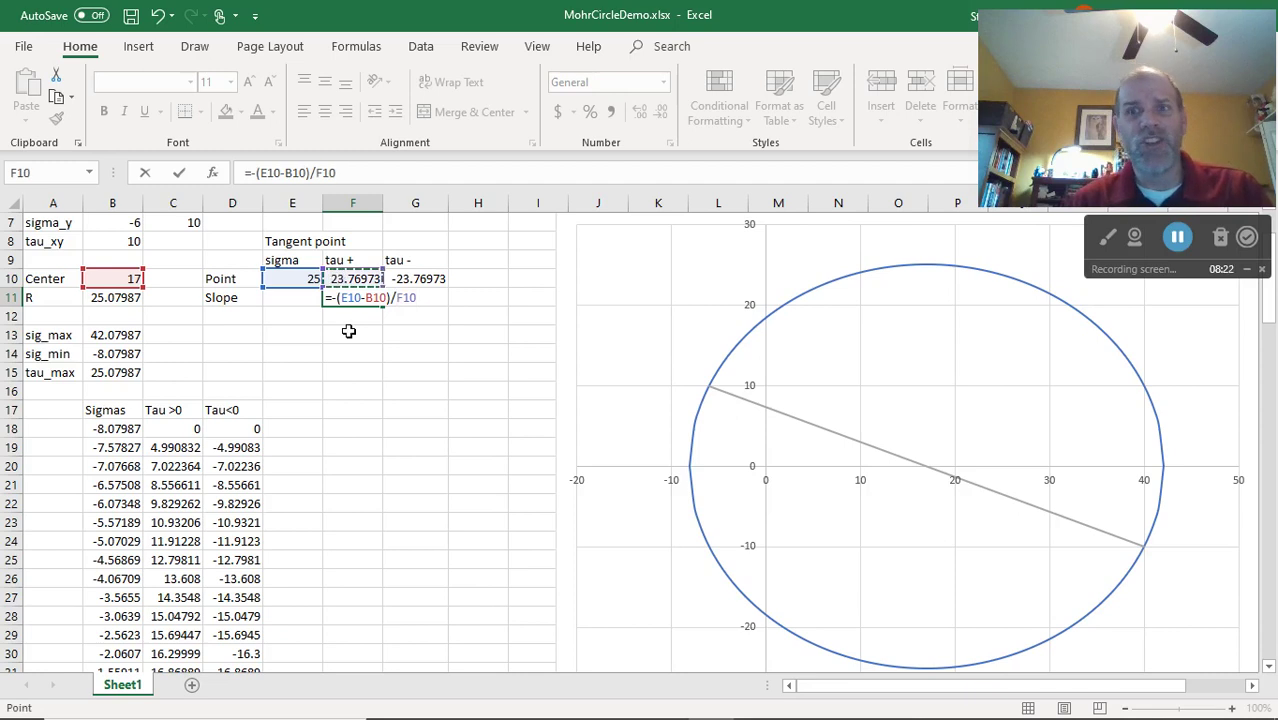
pyautogui.hotkey('ctrl', 'Return')
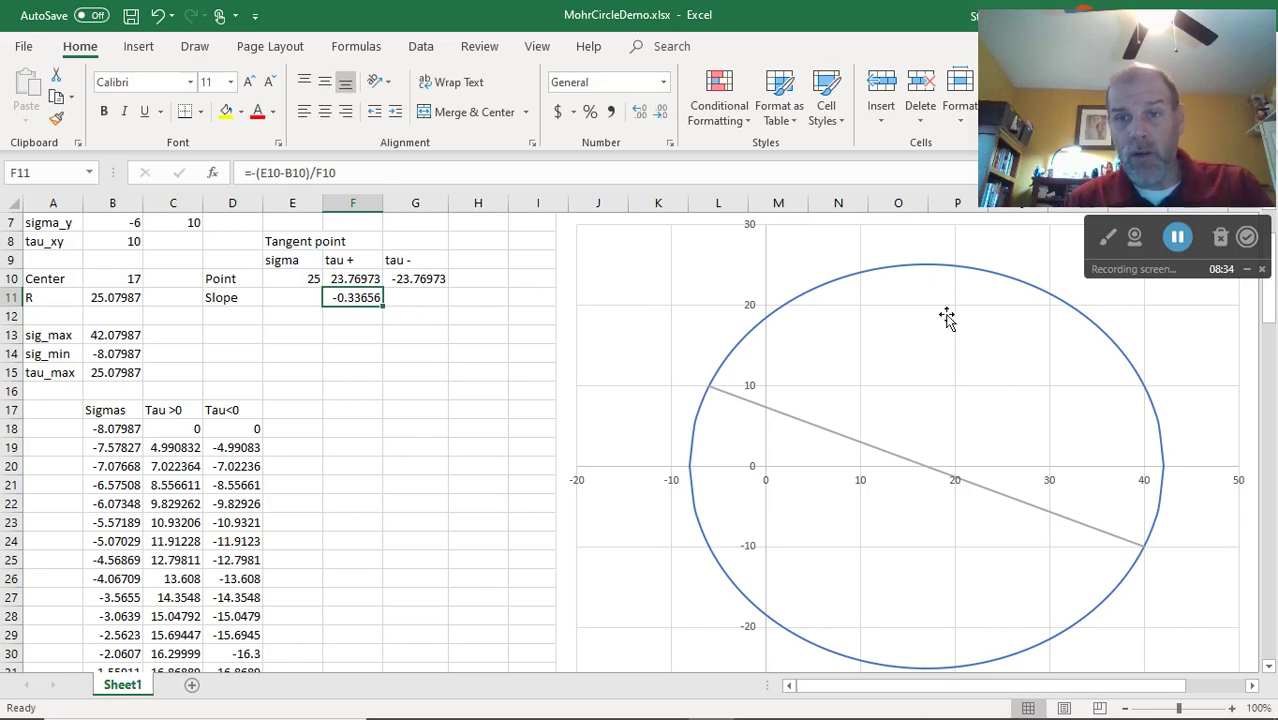
pyautogui.moveTo(1013, 287)
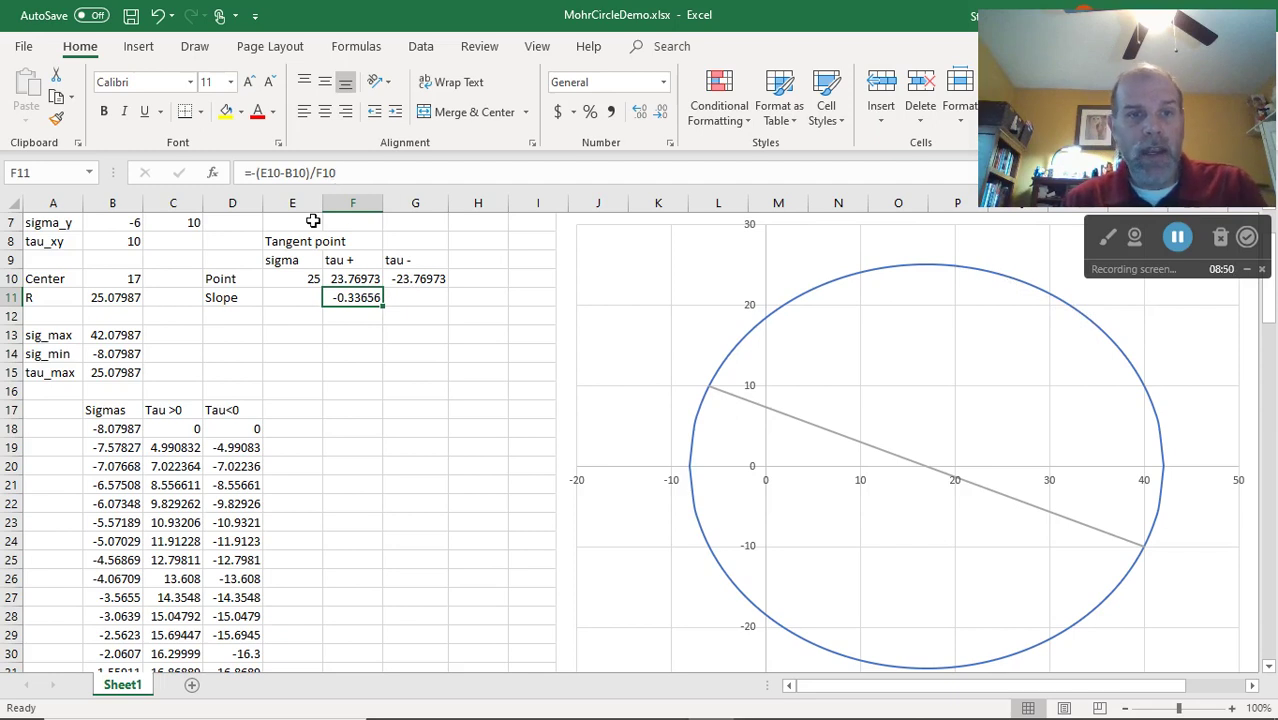
# - Make the F11 formula absolute so it reads =-($E$10-$B$10)/F10
pyautogui.click(267, 174)
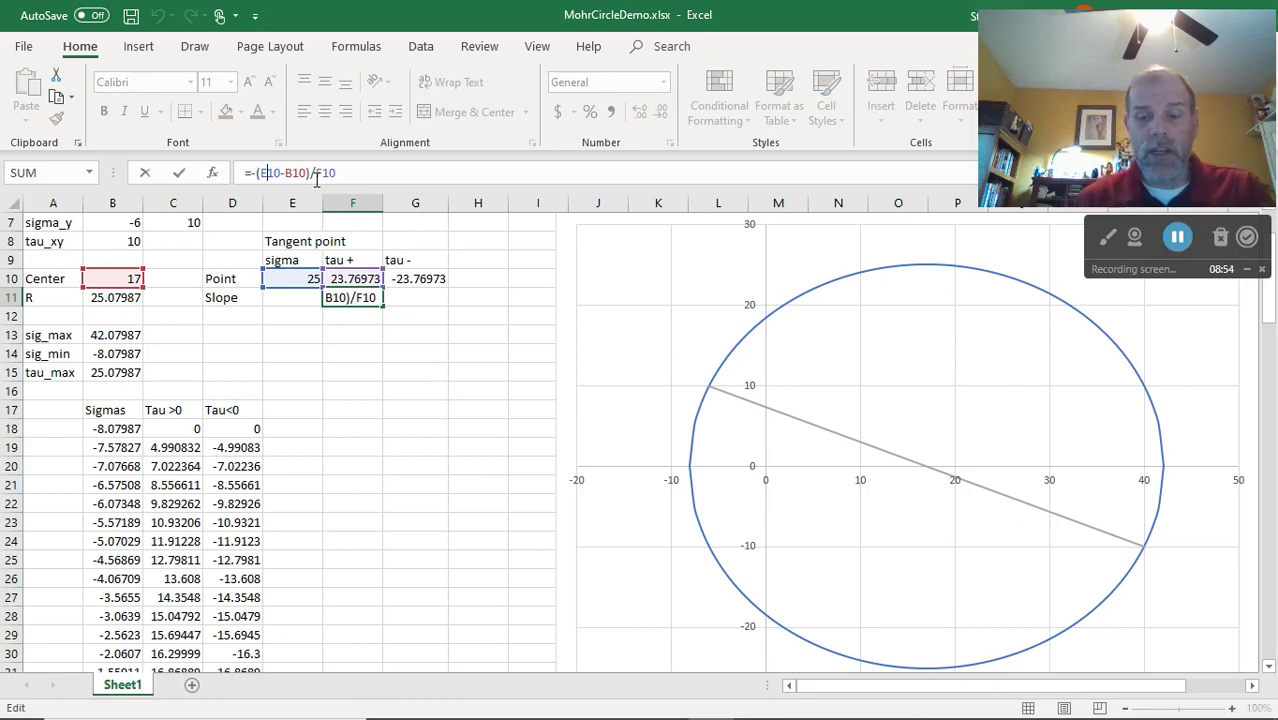
pyautogui.click(274, 172)
pyautogui.write('$')
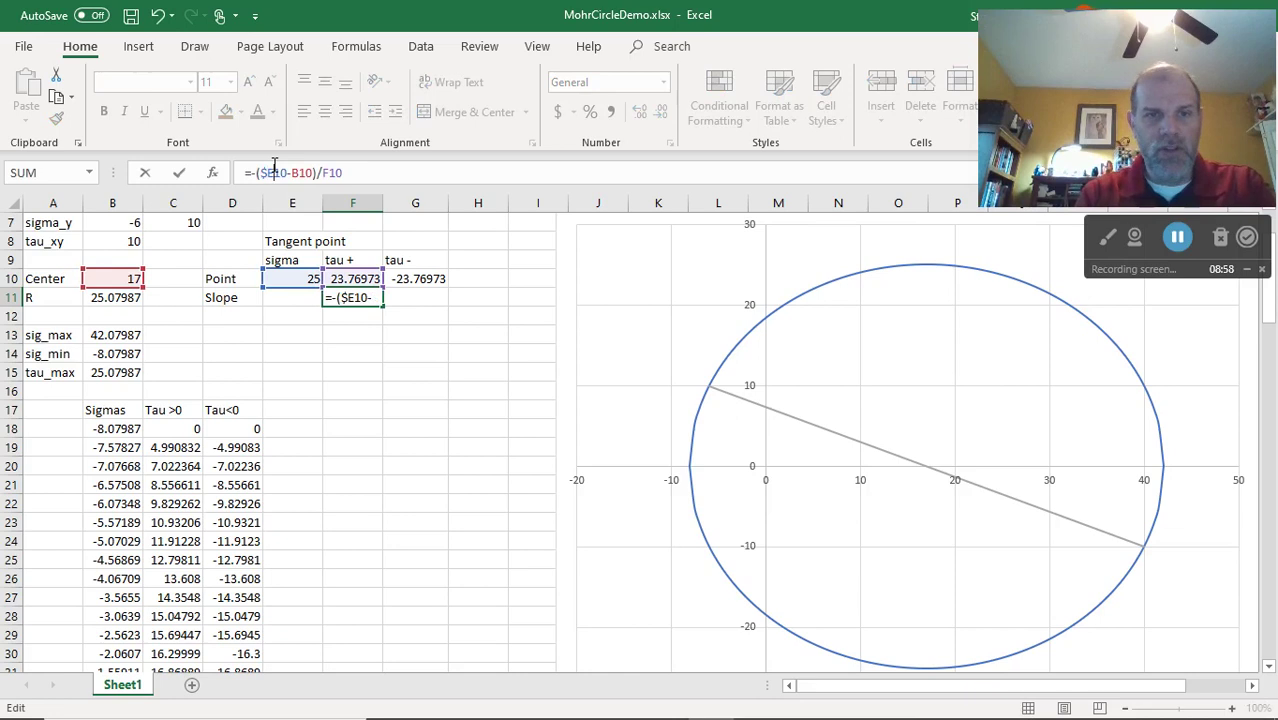
pyautogui.press('Right')
pyautogui.write('$')
pyautogui.press('Right')
pyautogui.press('Right')
pyautogui.press('Right')
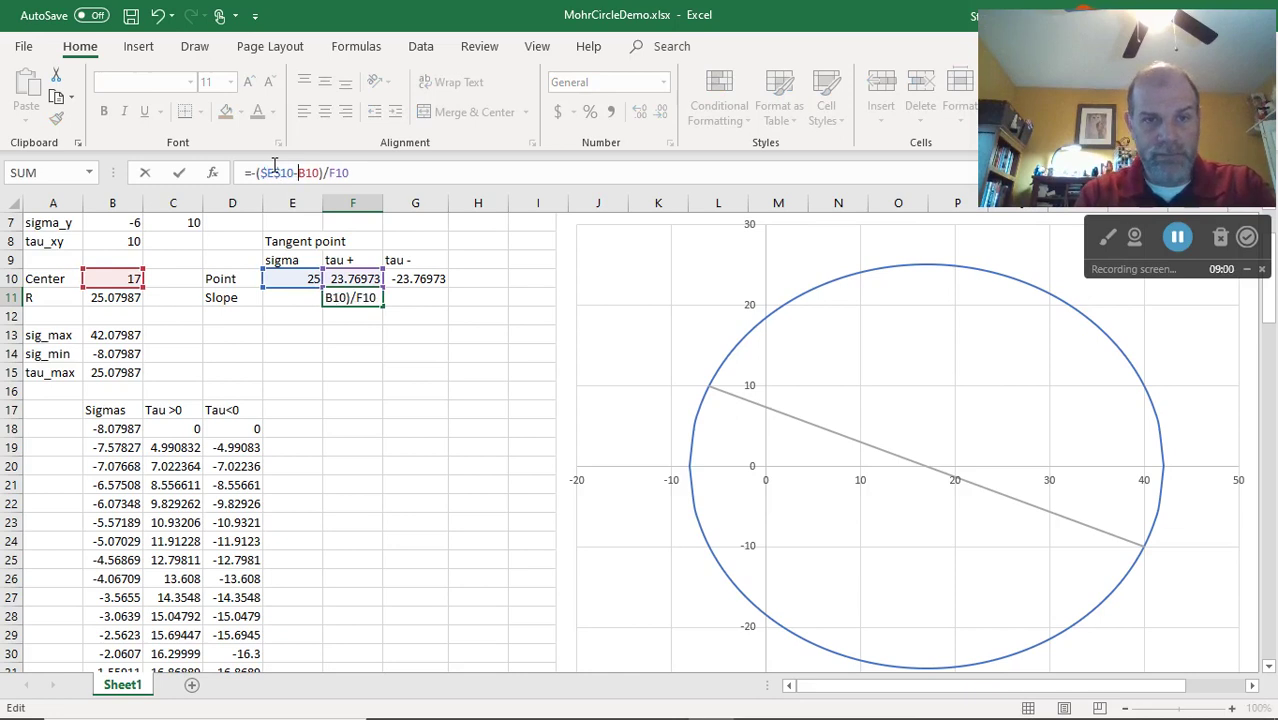
pyautogui.write('$')
pyautogui.press('Right')
pyautogui.write('$')
pyautogui.press('Return')
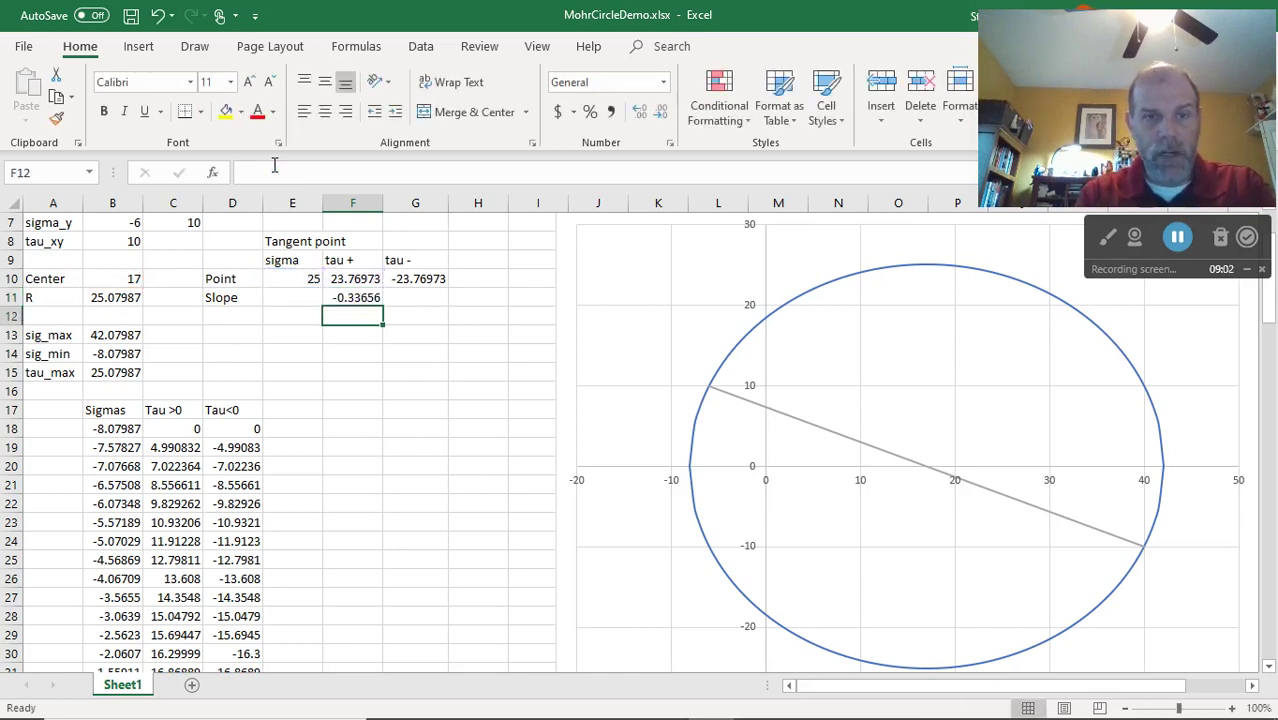
# - Fill the slope formula into G11, giving 0.3365625 for tau -
pyautogui.press('Up')
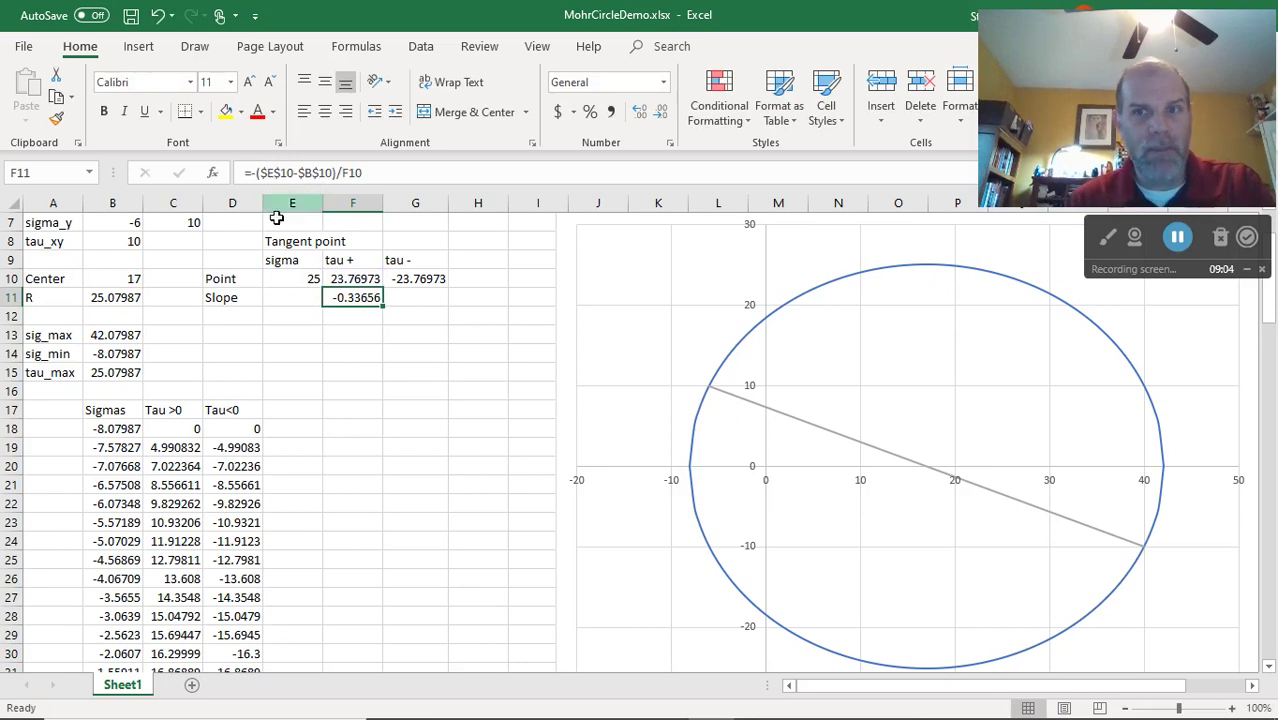
pyautogui.moveTo(380, 307); pyautogui.dragTo(431, 319)
pyautogui.click(431, 319)
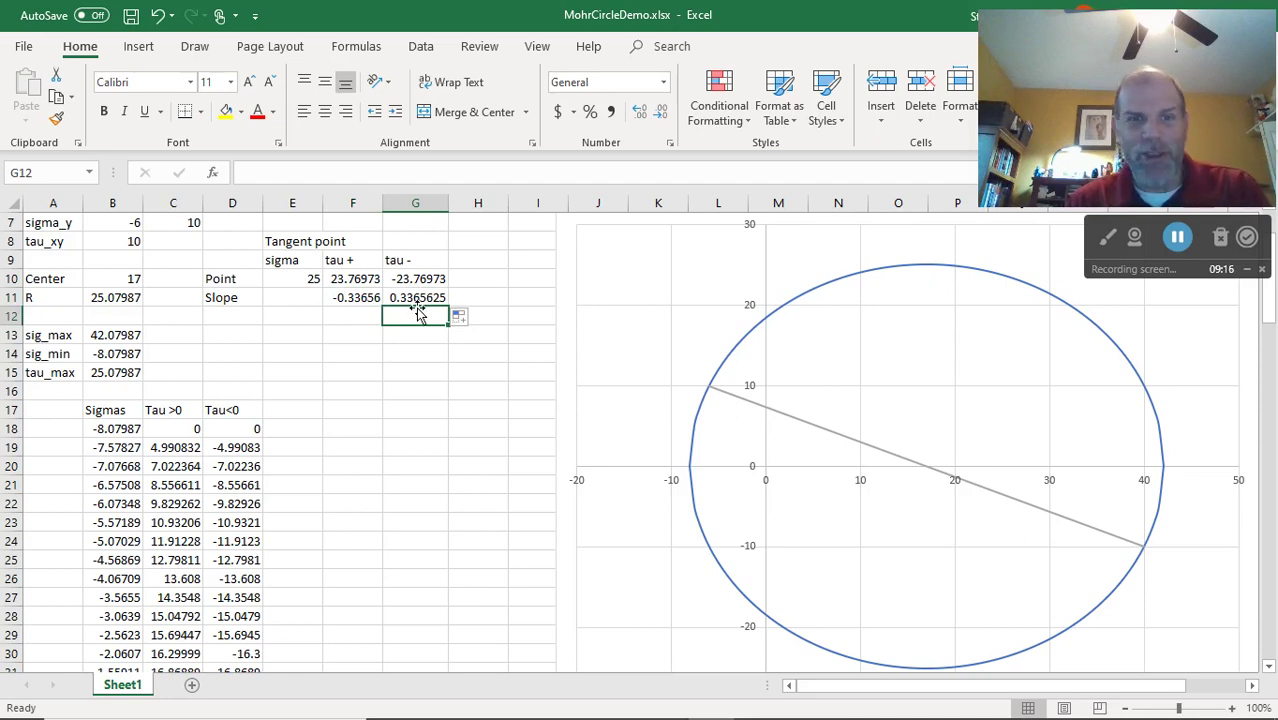
# - Label D12 'New Point +' and D13 'New Point -', widening column D to fit them
pyautogui.click(239, 317)
pyautogui.write('New Point')
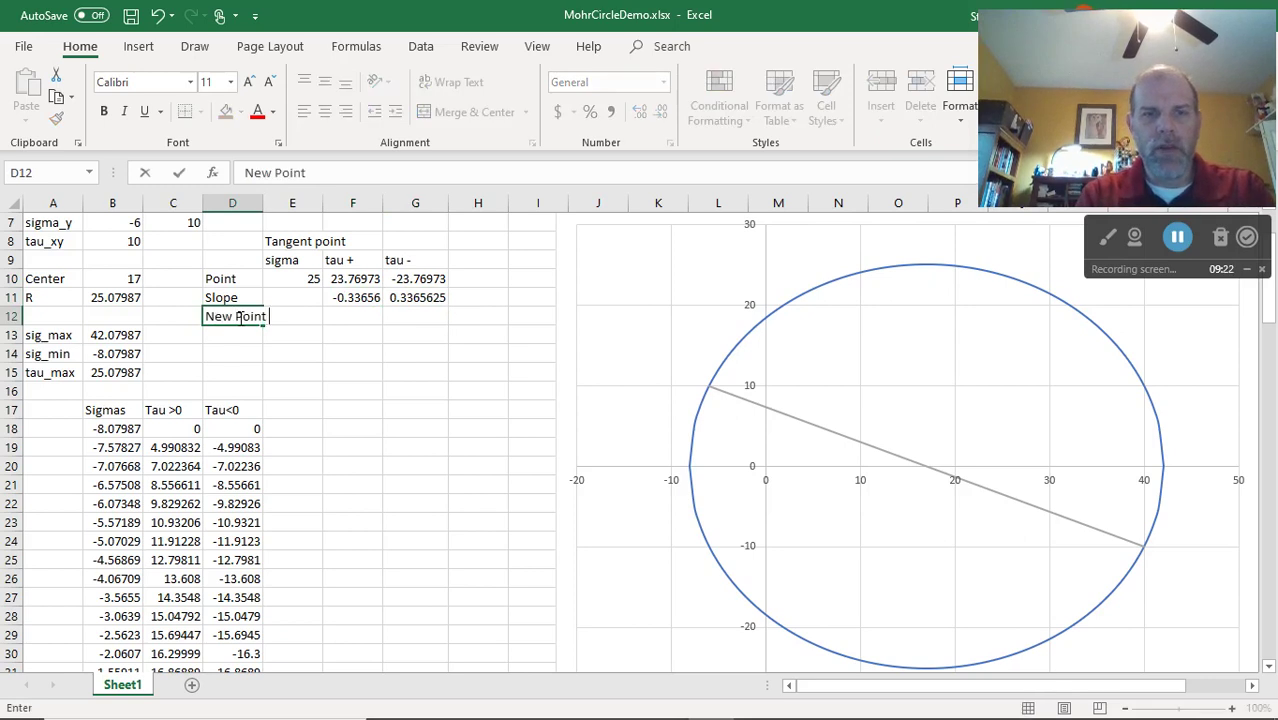
pyautogui.write(' +')
pyautogui.press('Return')
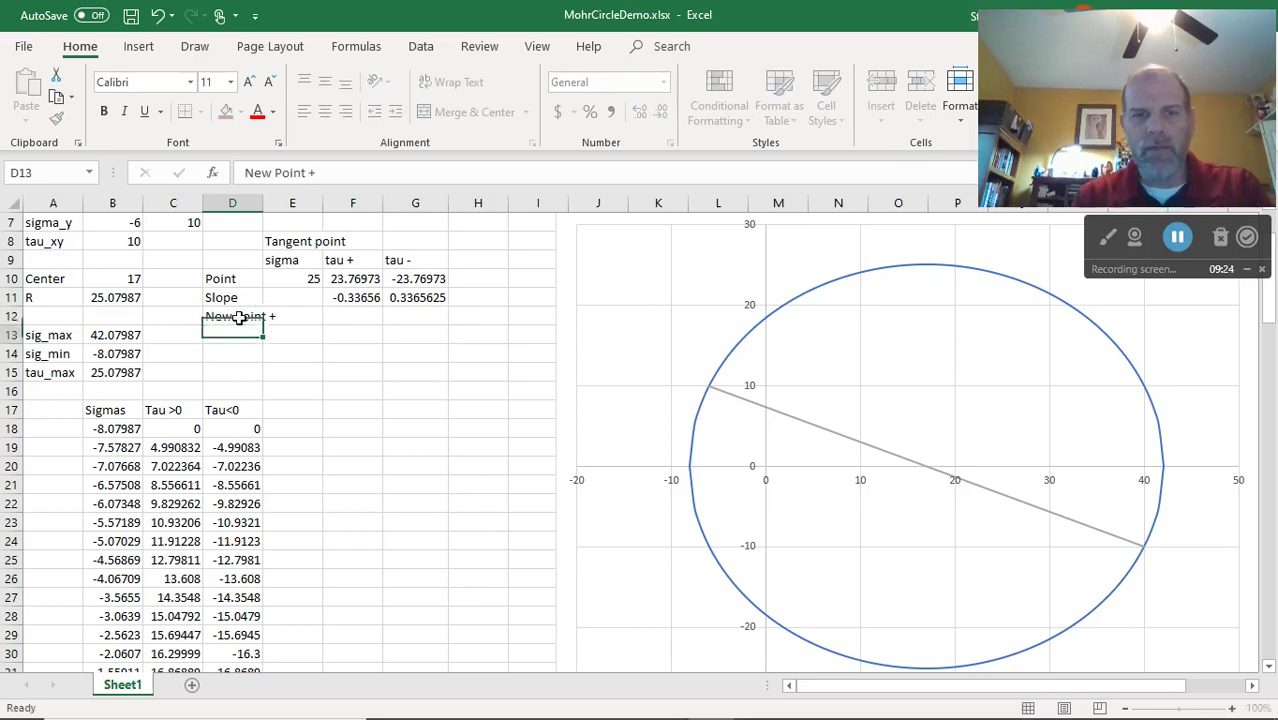
pyautogui.moveTo(262, 203); pyautogui.dragTo(279, 203)
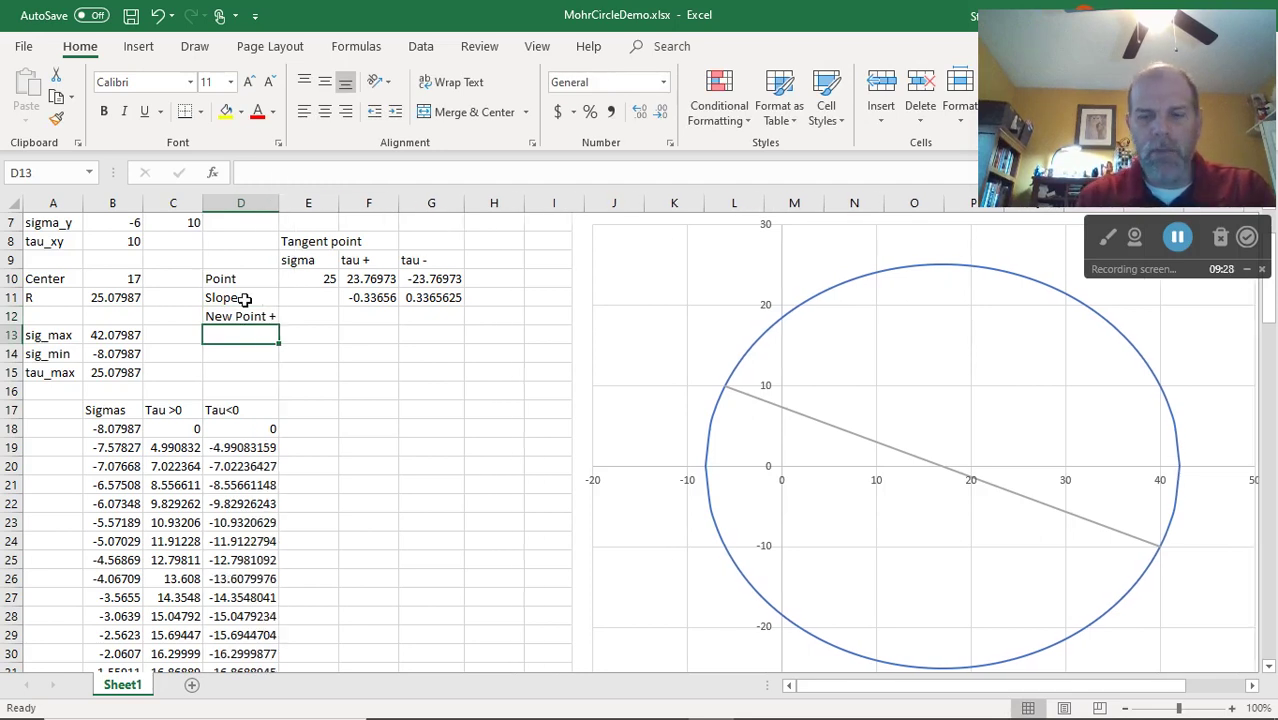
pyautogui.write('New Poin')
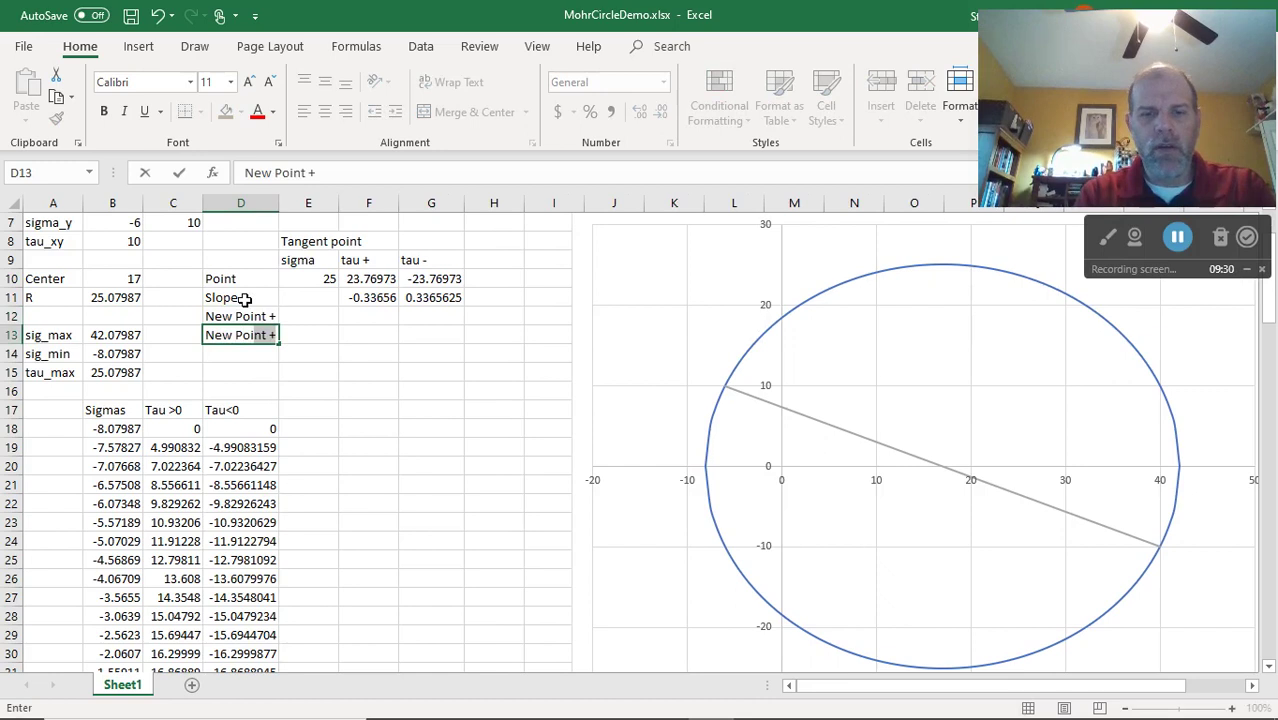
pyautogui.write('t -')
pyautogui.press('Tab')
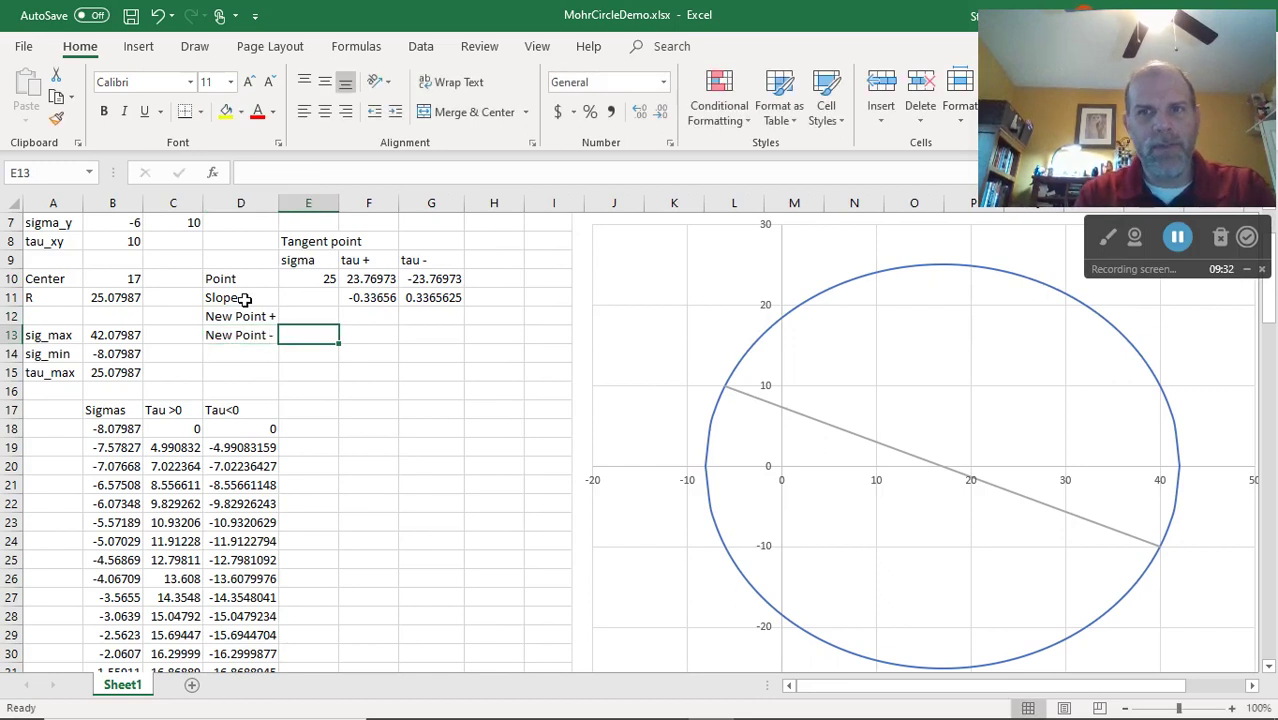
# - Add a 'dsigma' label in H9 with the value 10 in H10
pyautogui.press('Up')
pyautogui.press('Up')
pyautogui.press('Up')
pyautogui.press('Up')
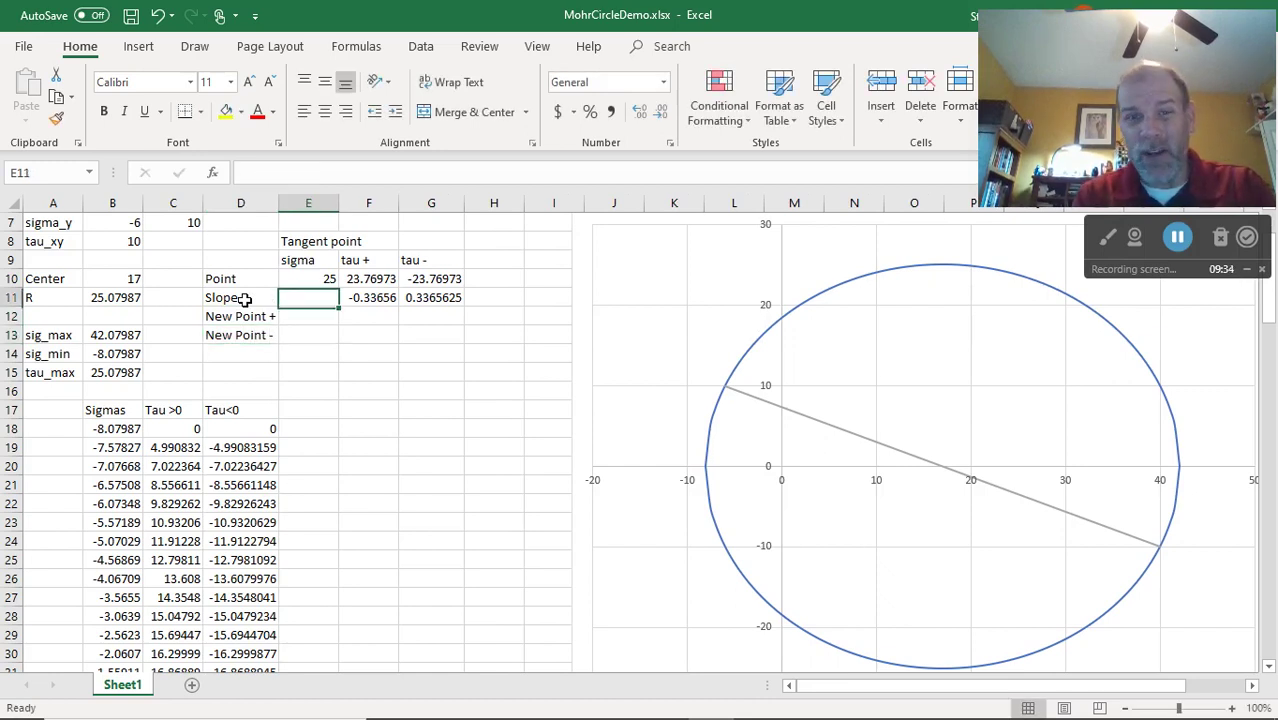
pyautogui.press('Right')
pyautogui.press('Right')
pyautogui.press('Right')
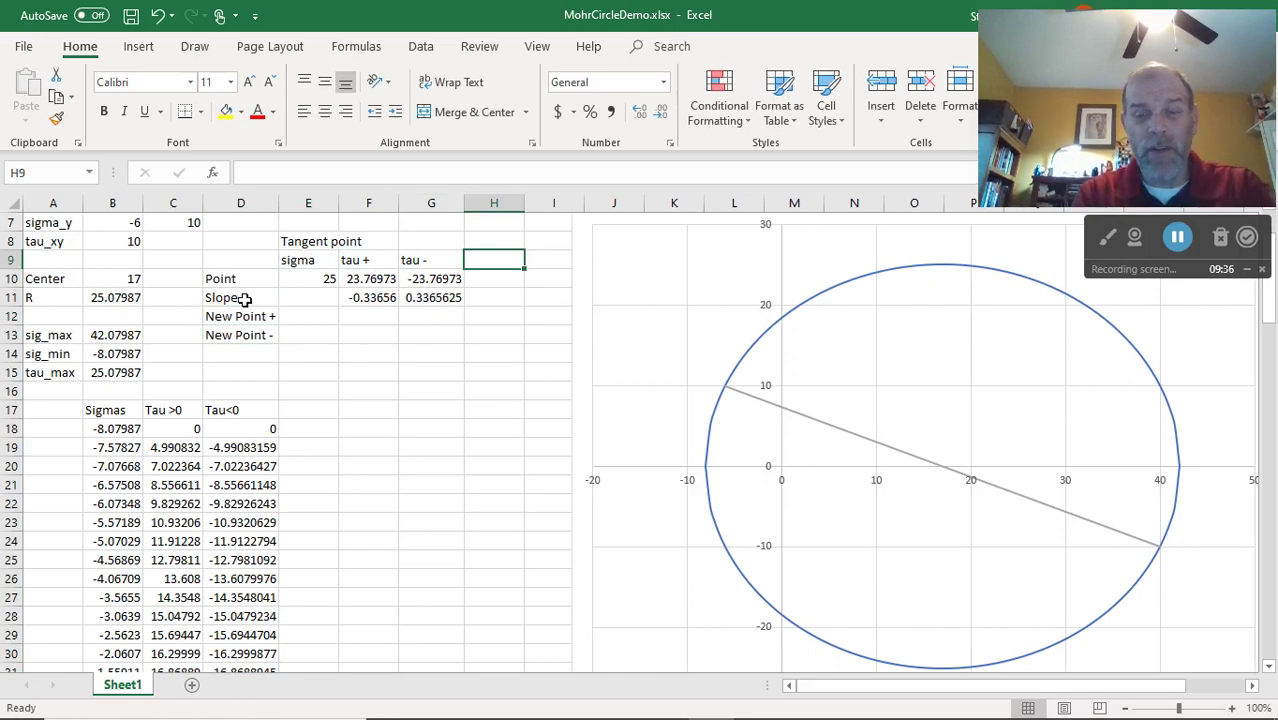
pyautogui.write('dsigma')
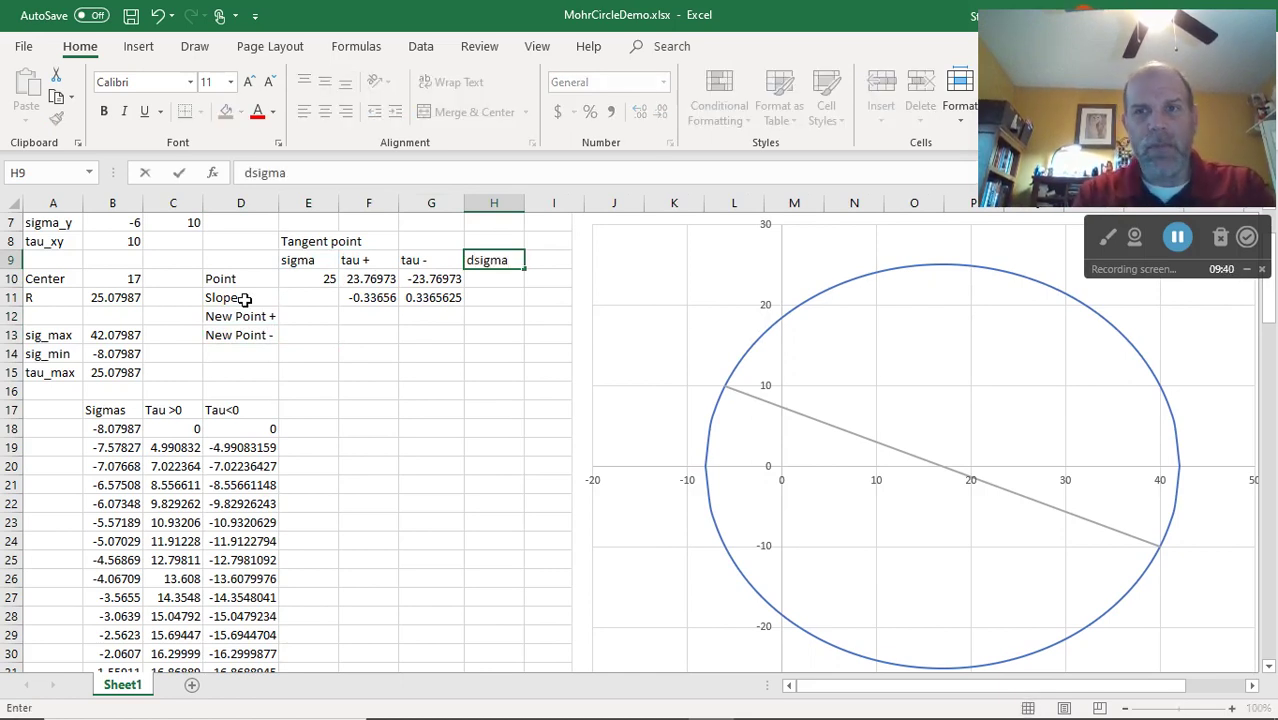
pyautogui.press('Return')
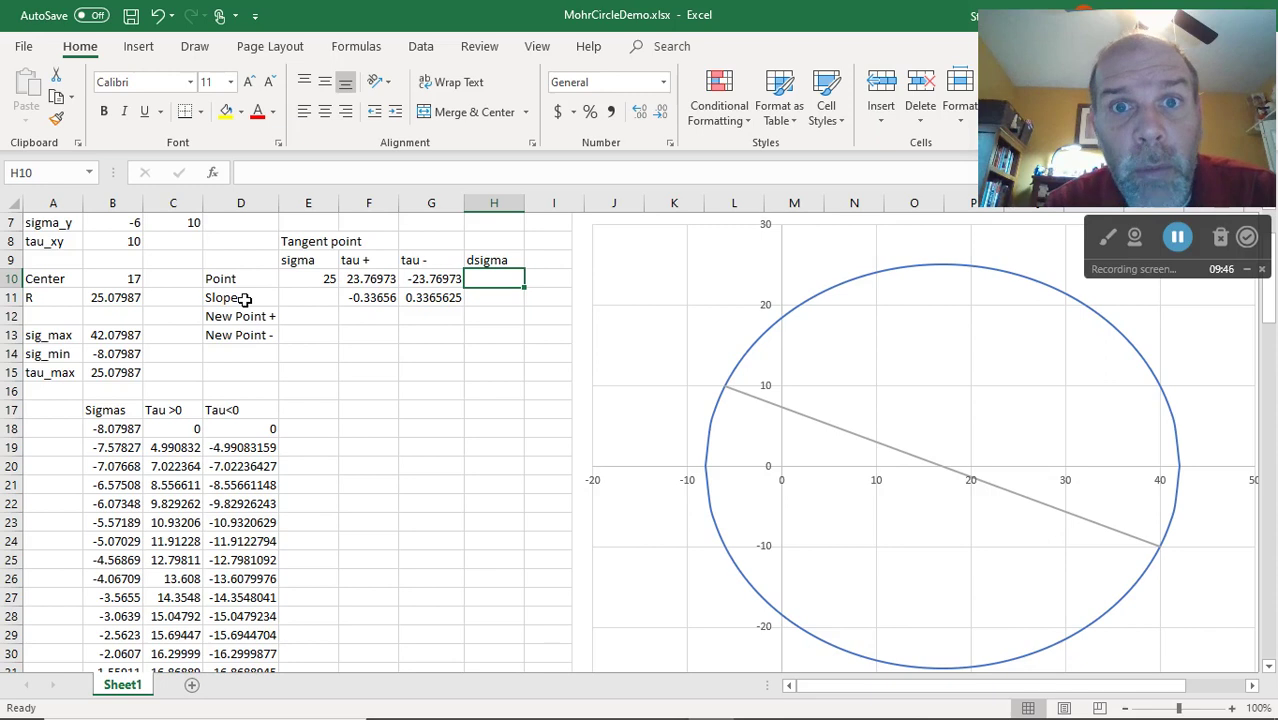
pyautogui.write('10')
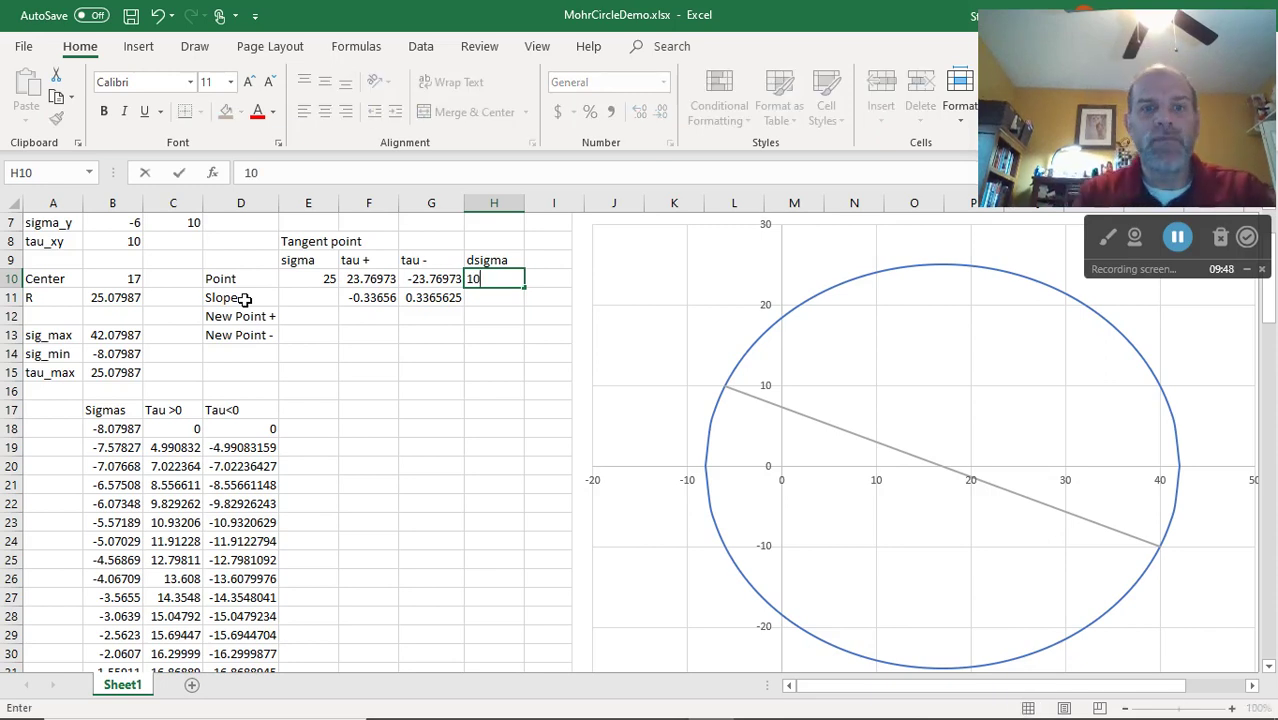
pyautogui.press('Return')
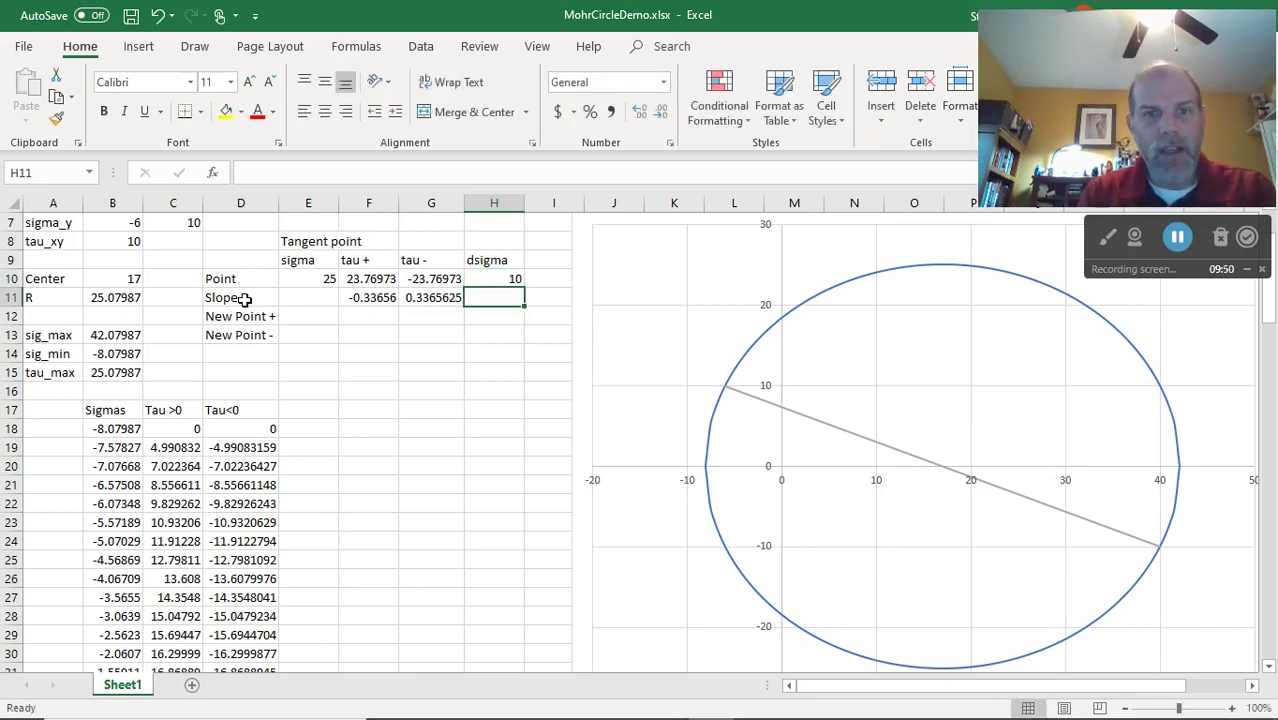
pyautogui.press('Up')
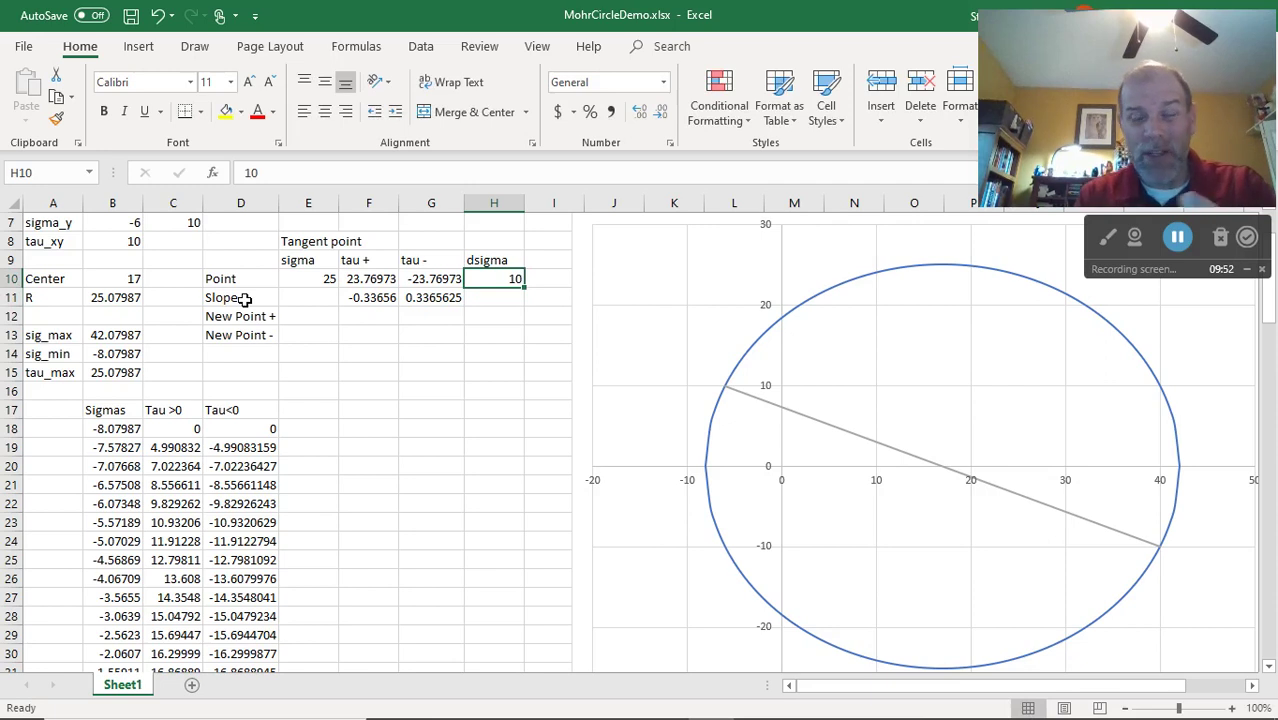
pyautogui.press('Down')
pyautogui.press('Down')
pyautogui.press('Left')
pyautogui.press('Left')
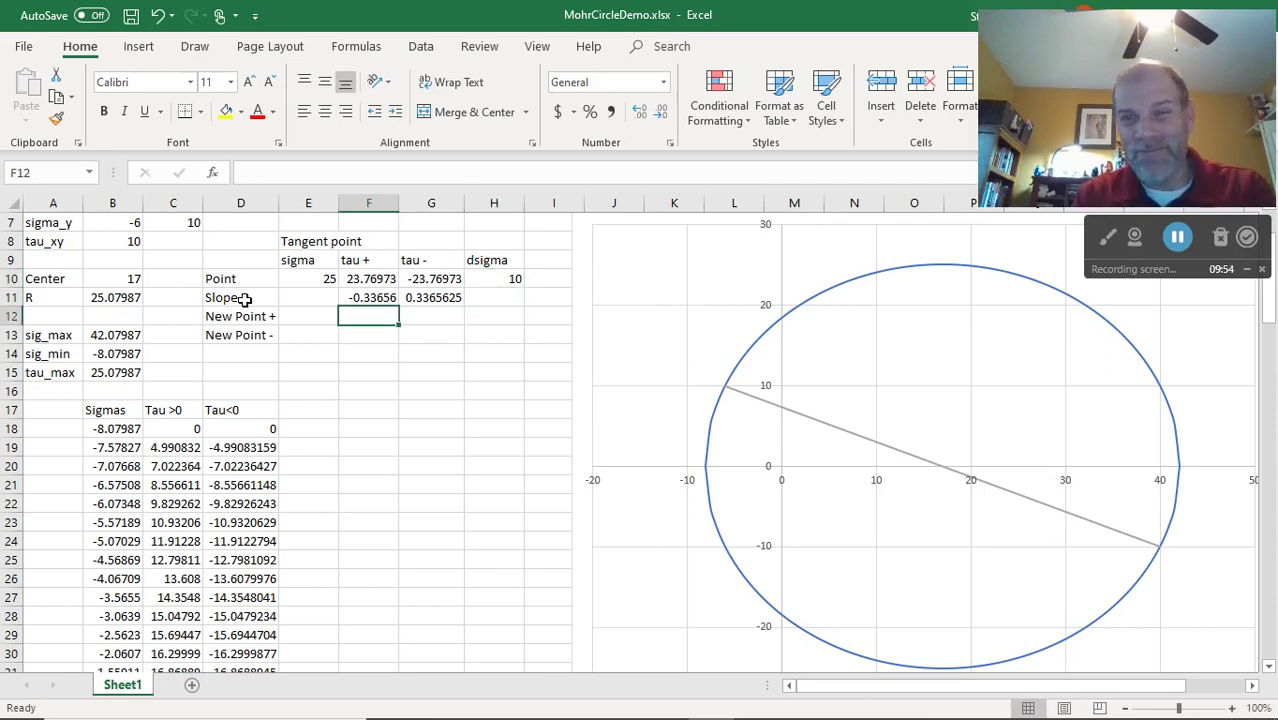
pyautogui.press('Left')
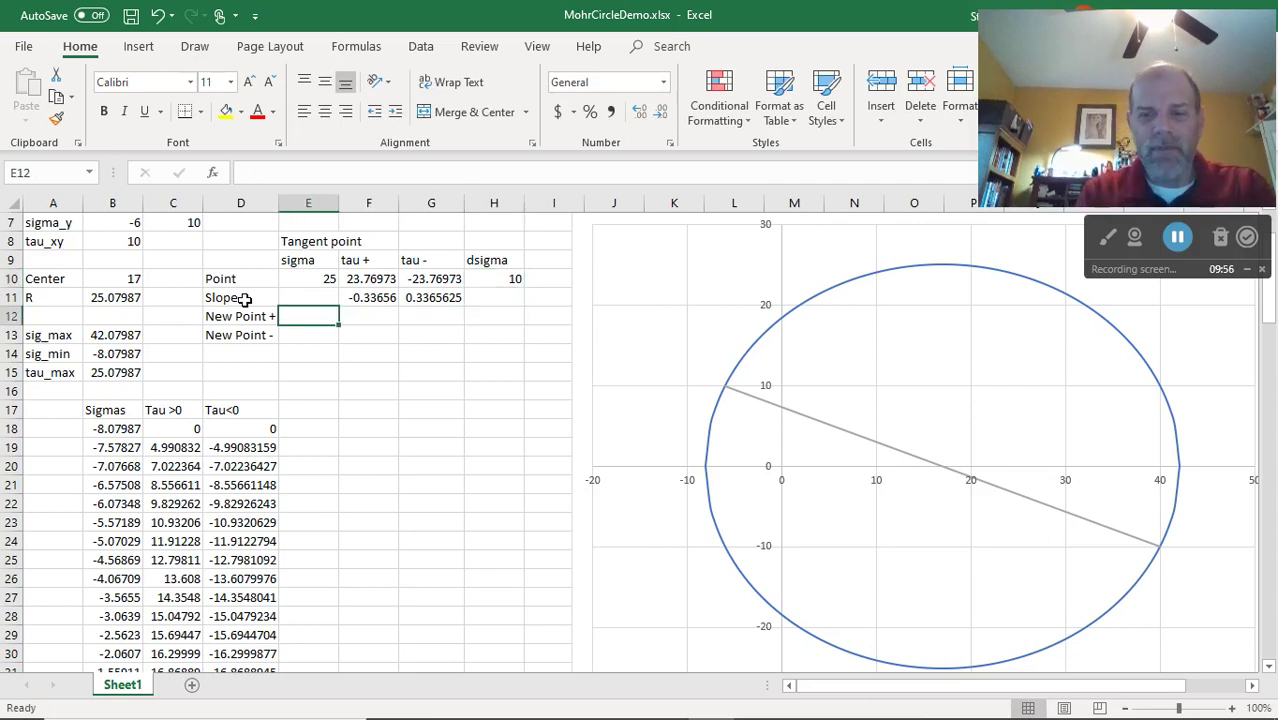
# - Enter =E10+H10 in E12 so the New Point + sigma reads 35
pyautogui.write('=')
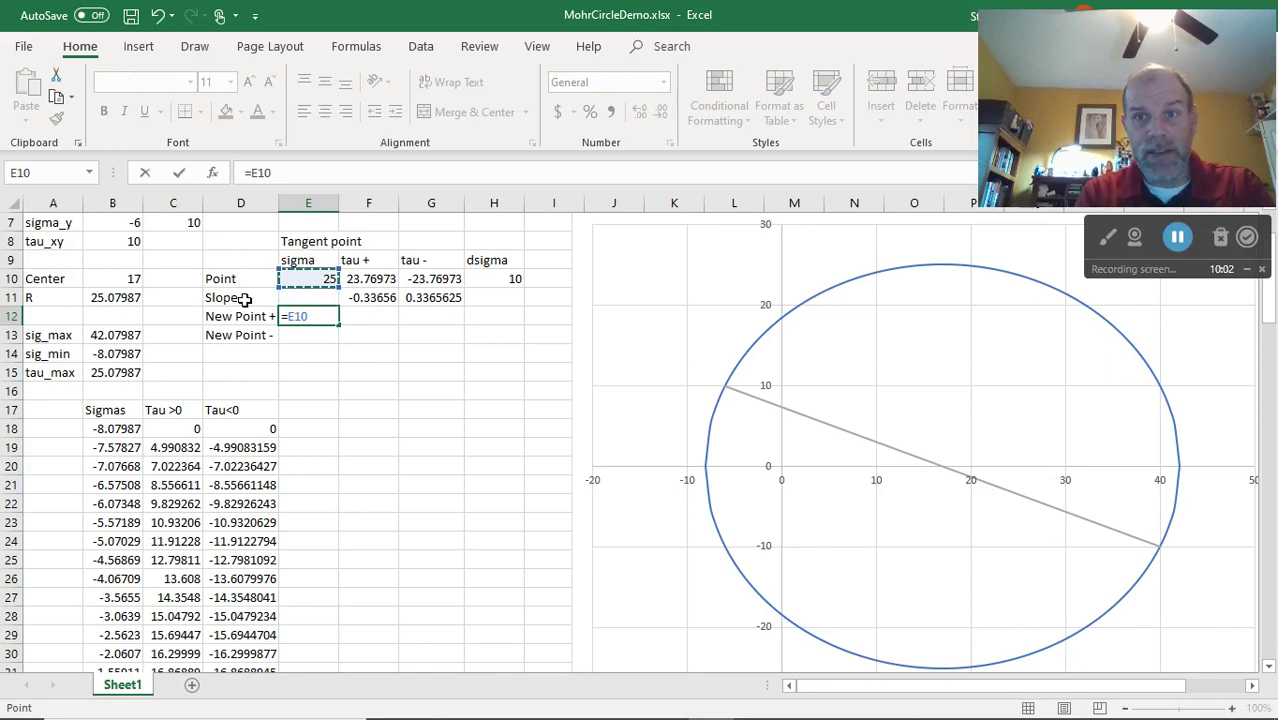
pyautogui.write('+')
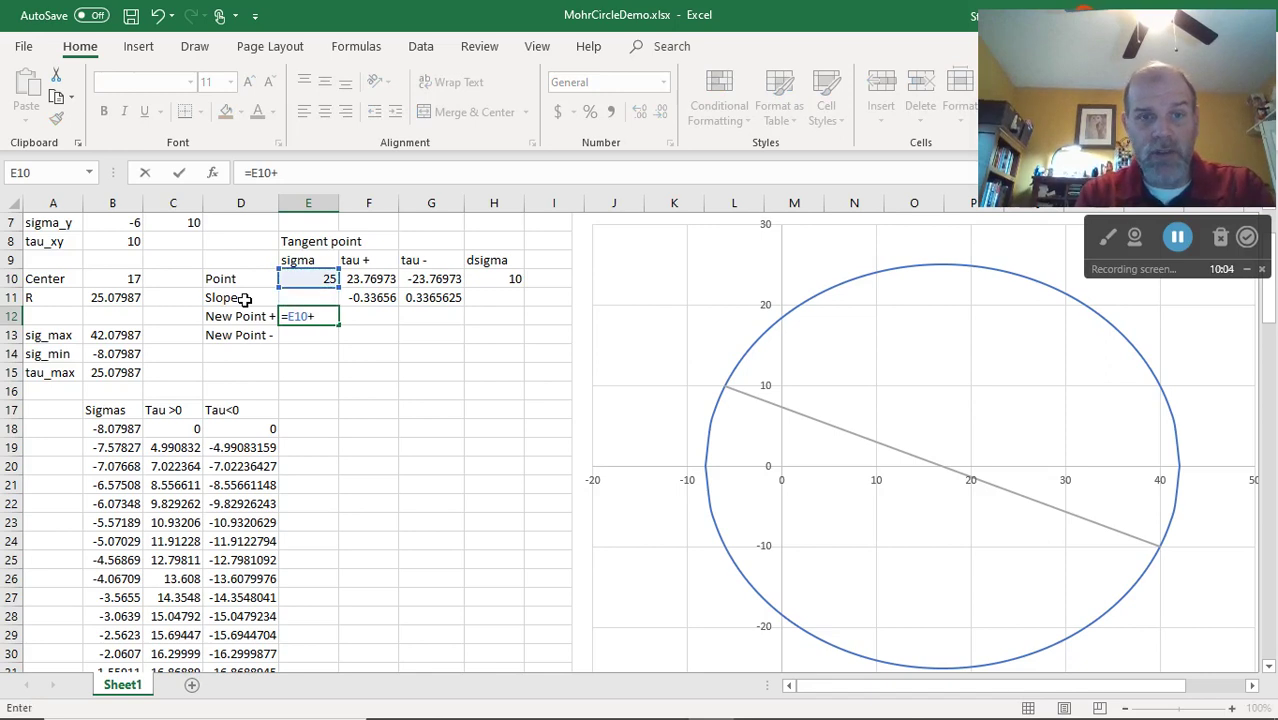
pyautogui.press('Up')
pyautogui.press('Right')
pyautogui.press('Right')
pyautogui.press('Right')
pyautogui.press('Up')
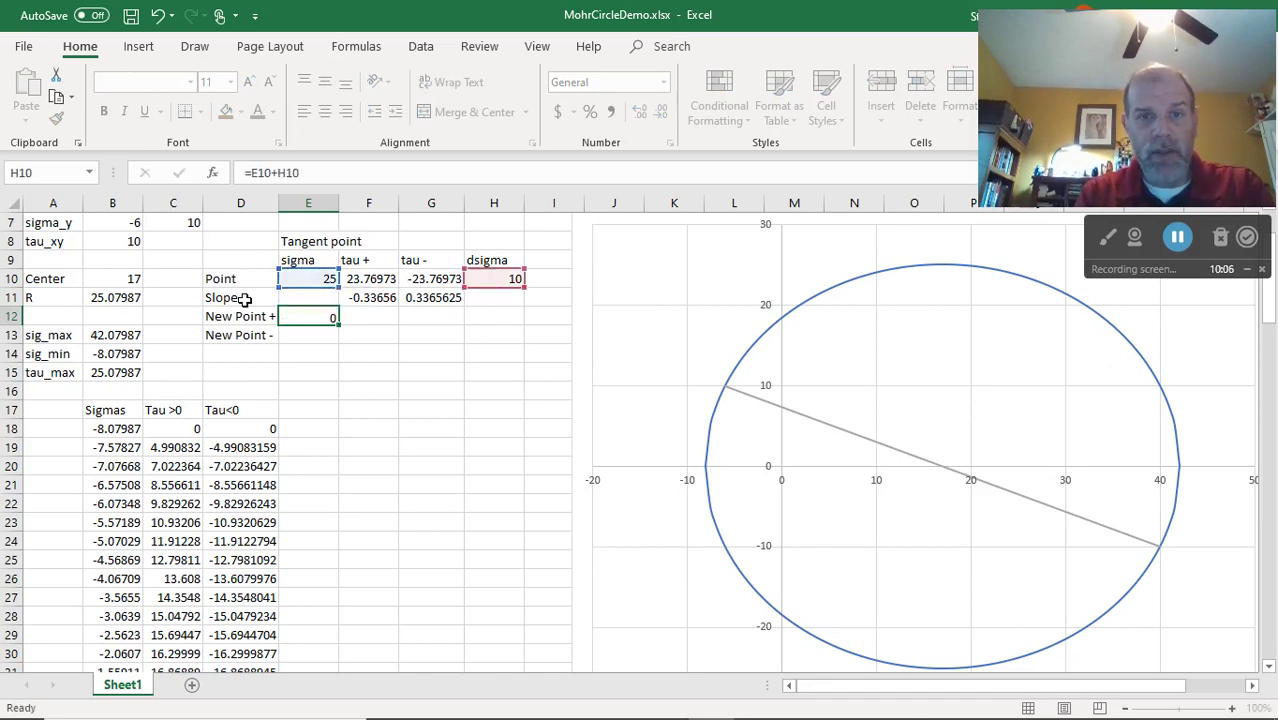
pyautogui.press('Return')
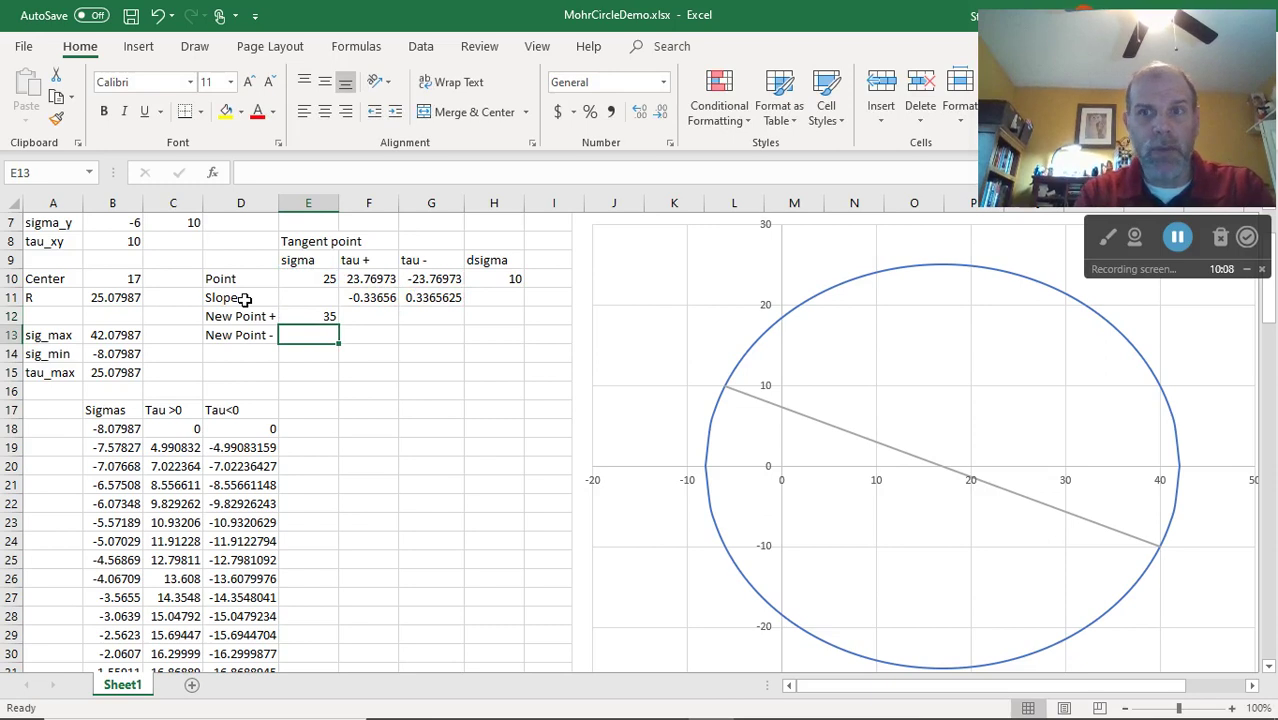
# - Enter =E10-H10 in E13 so the New Point - sigma reads 15
pyautogui.write('=')
pyautogui.press('Up')
pyautogui.press('Up')
pyautogui.press('Up')
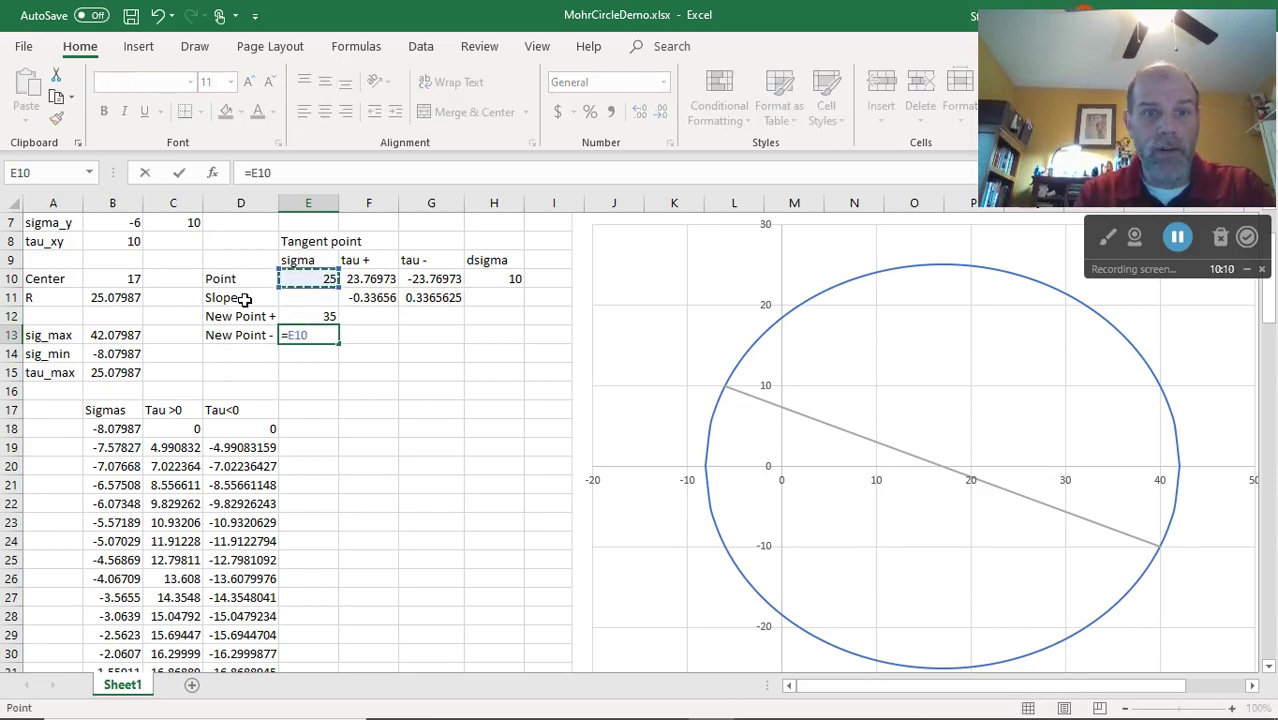
pyautogui.write('-')
pyautogui.press('Right')
pyautogui.press('Right')
pyautogui.press('Right')
pyautogui.press('Right')
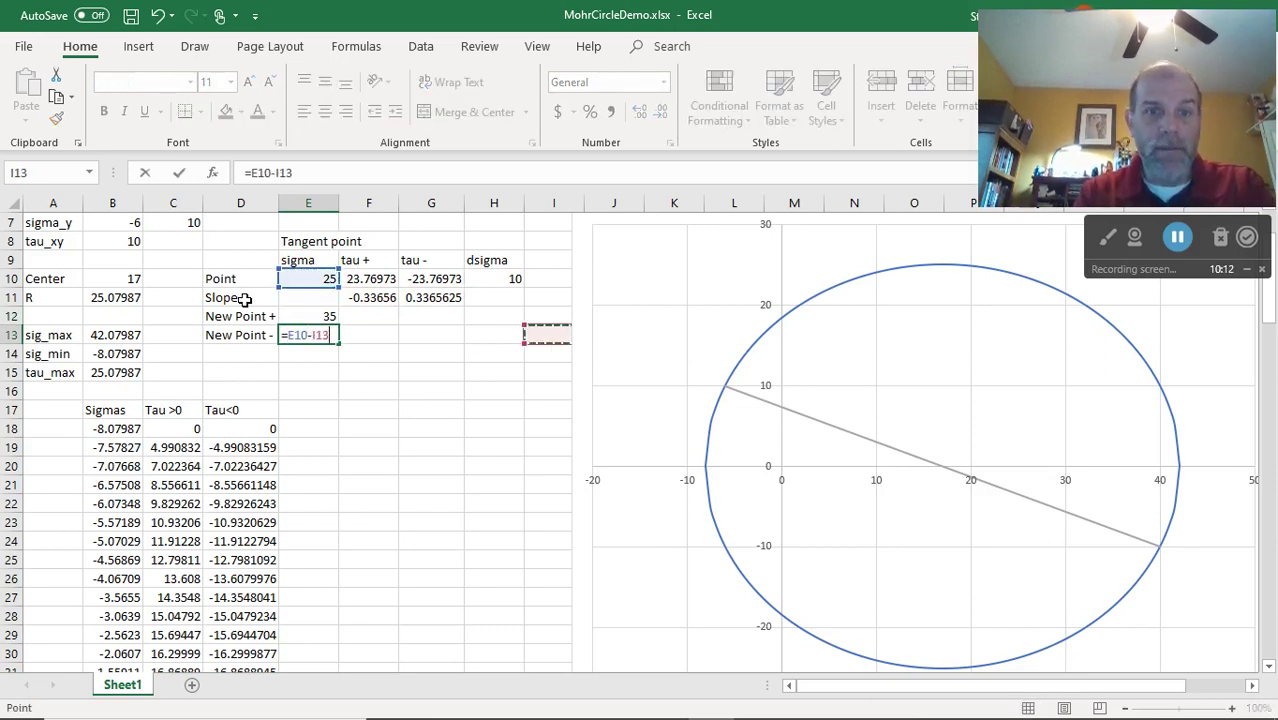
pyautogui.press('Left')
pyautogui.press('Up')
pyautogui.press('Up')
pyautogui.press('Up')
pyautogui.press('Return')
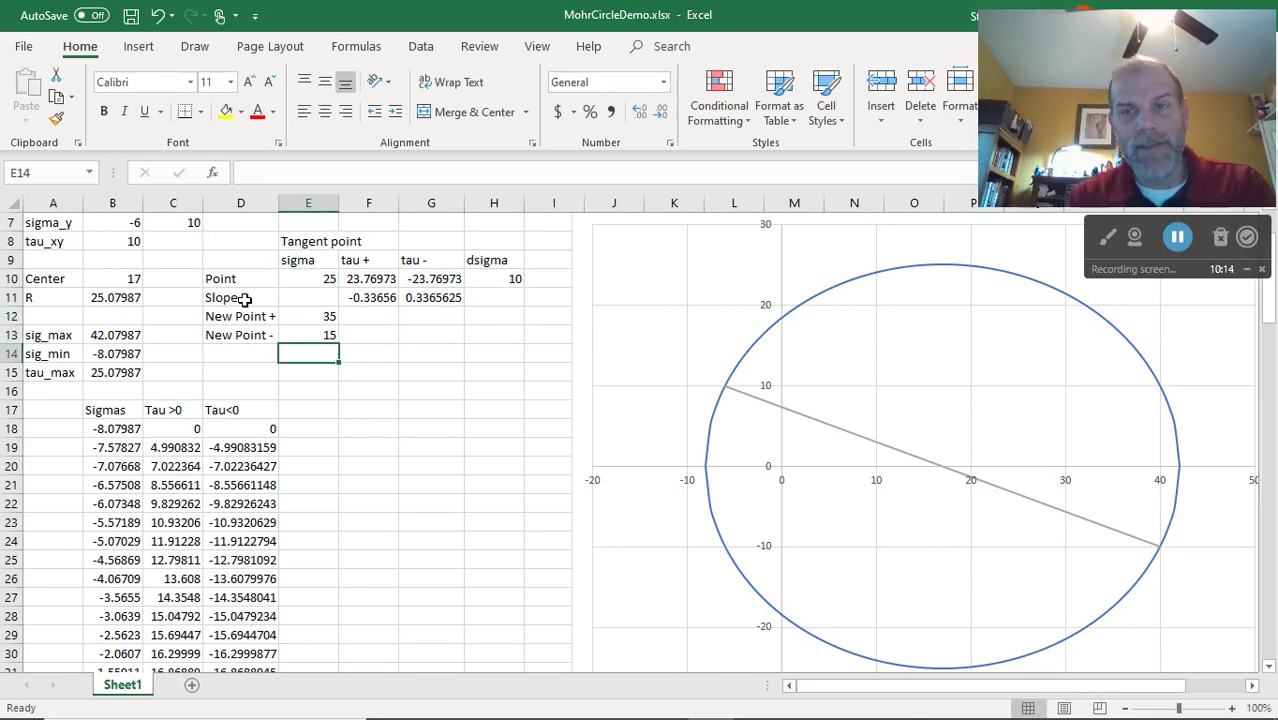
pyautogui.press('Right')
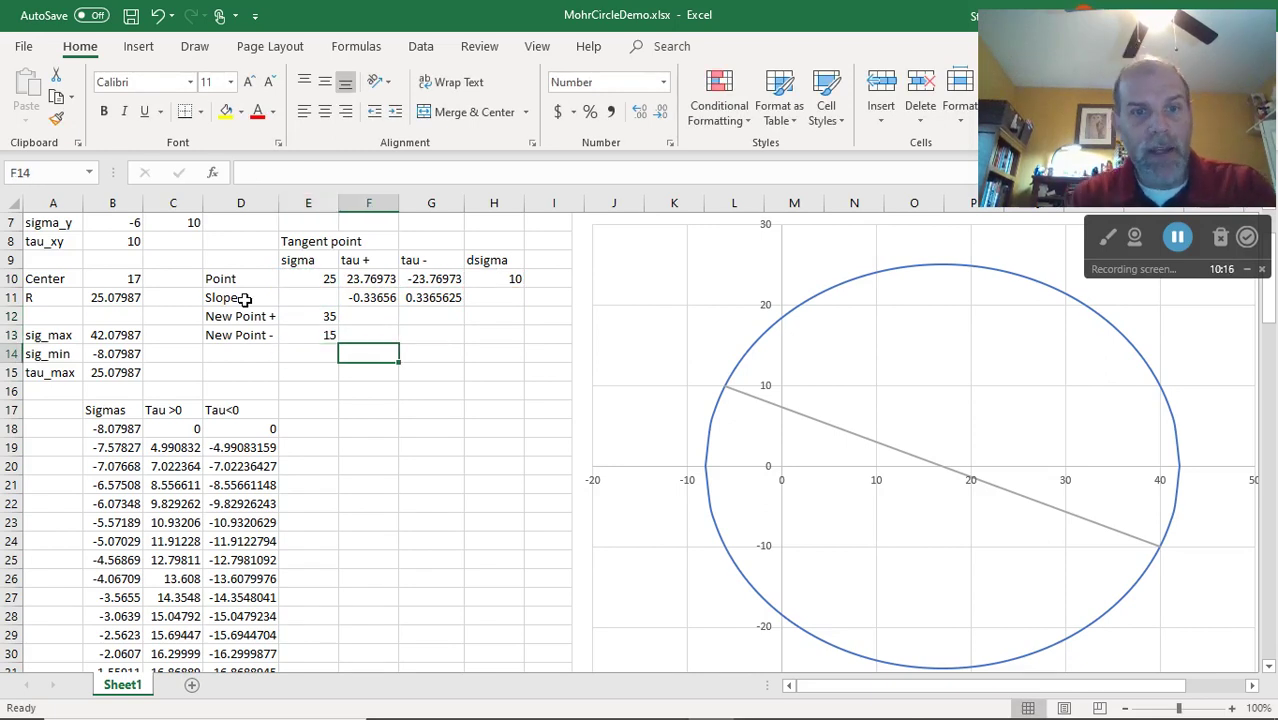
pyautogui.press('Up')
pyautogui.press('Up')
pyautogui.press('Left')
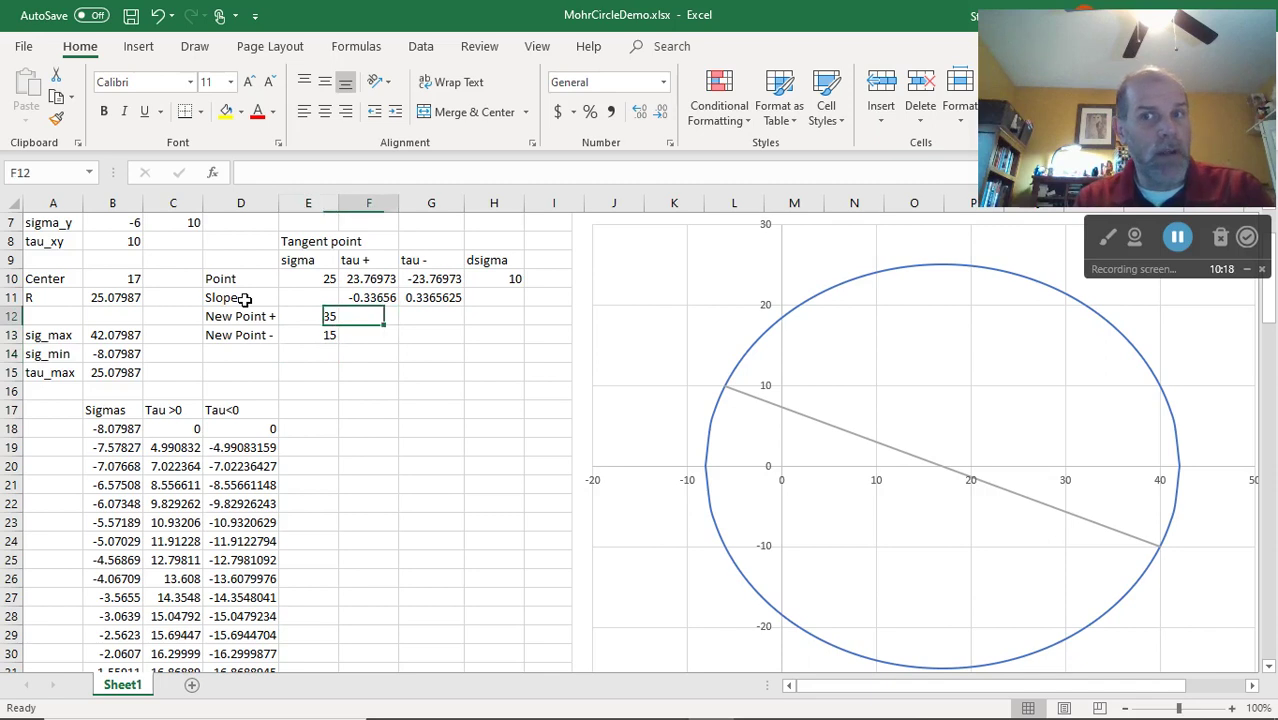
pyautogui.press('Right')
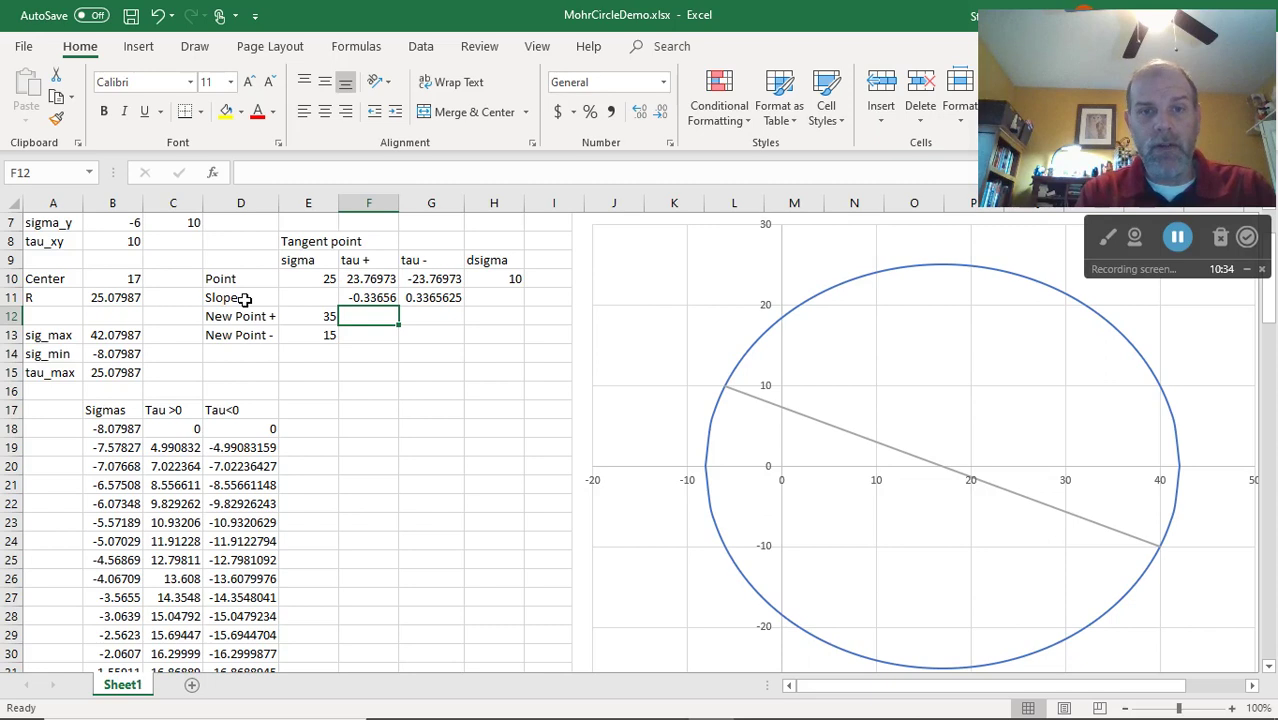
# - Enter =F10+F11*H10 in F12, combining tau +, the slope and dsigma
pyautogui.write('=')
pyautogui.press('Up')
pyautogui.press('Up')
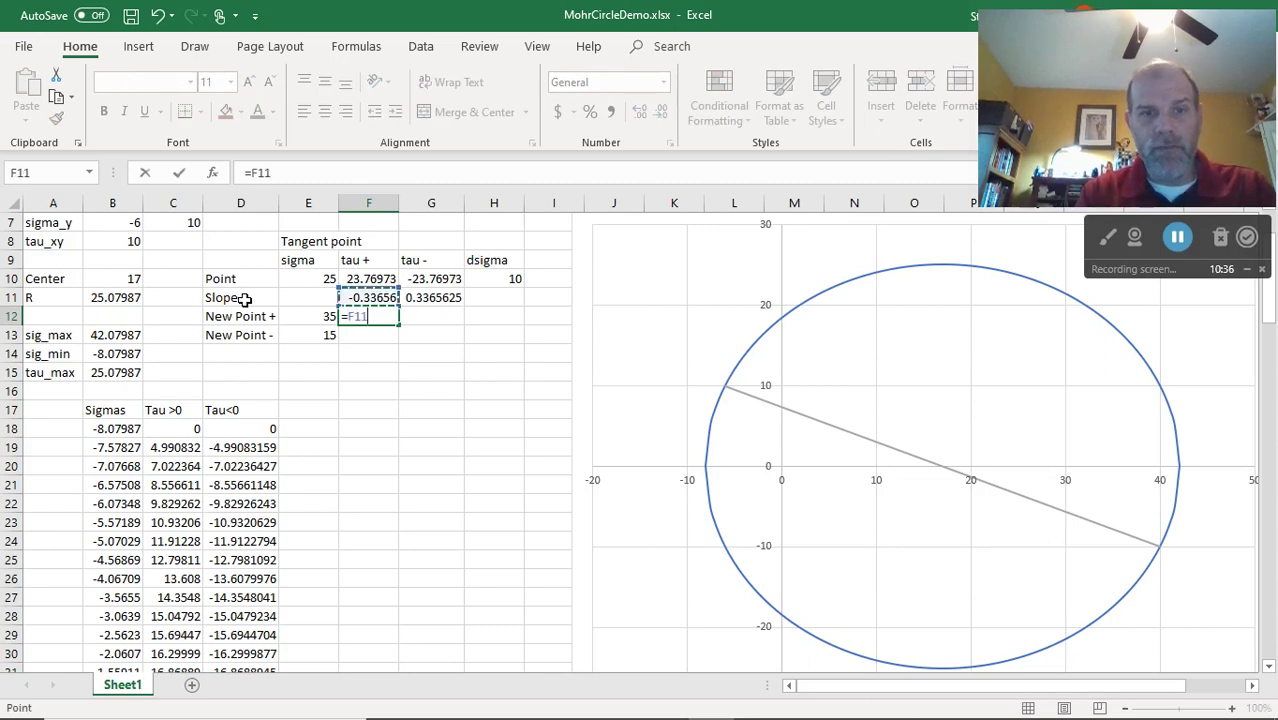
pyautogui.write('+')
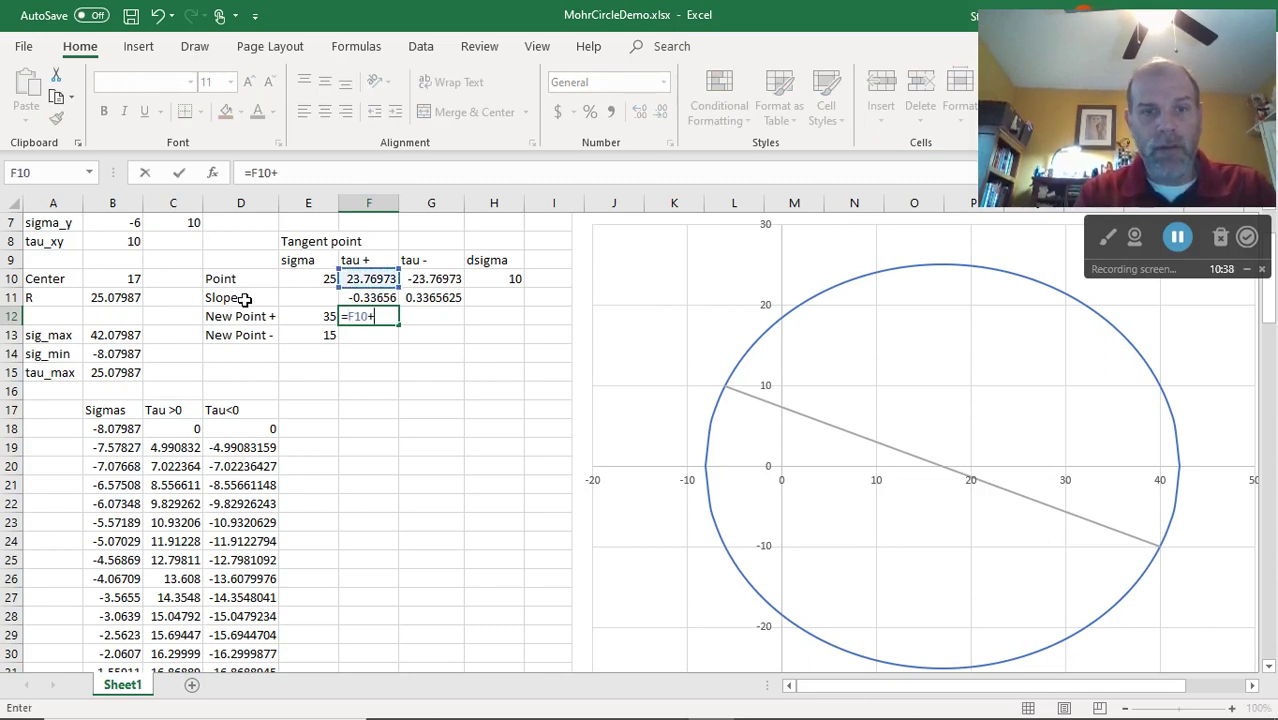
pyautogui.press('Up')
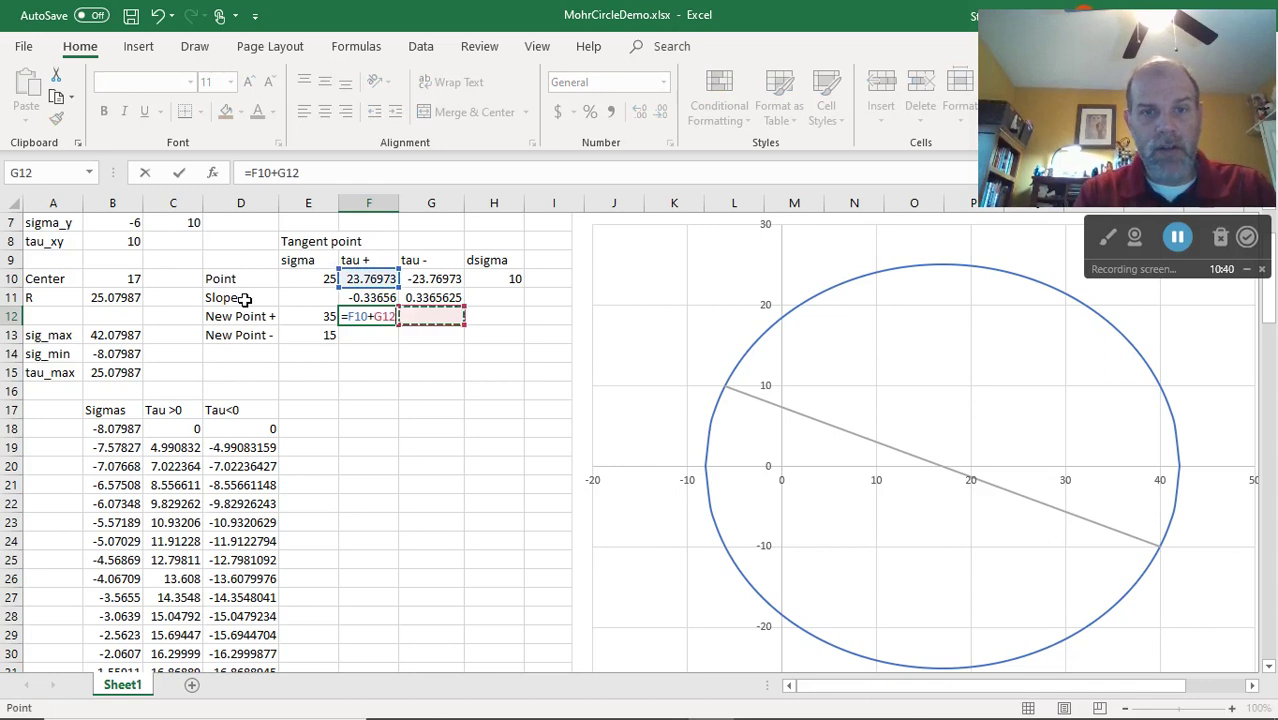
pyautogui.press('Right')
pyautogui.press('Up')
pyautogui.press('Right')
pyautogui.press('Left')
pyautogui.press('Left')
pyautogui.press('Left')
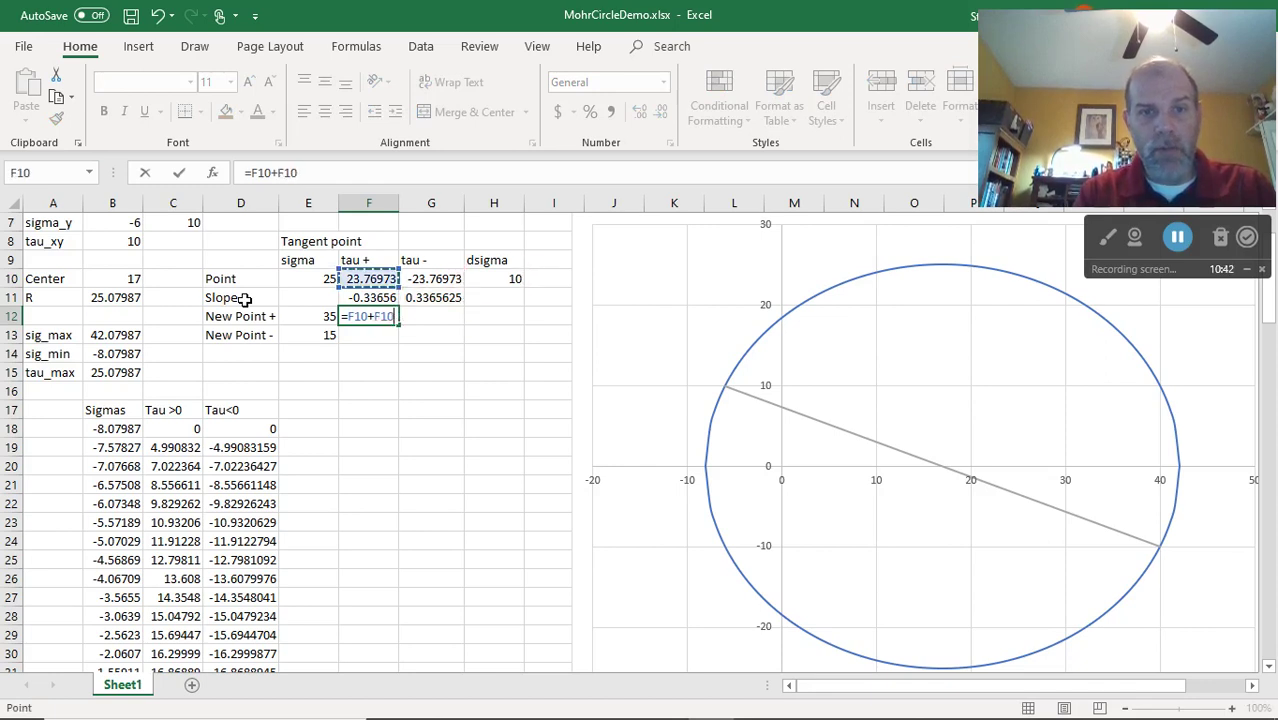
pyautogui.press('Right')
pyautogui.press('Down')
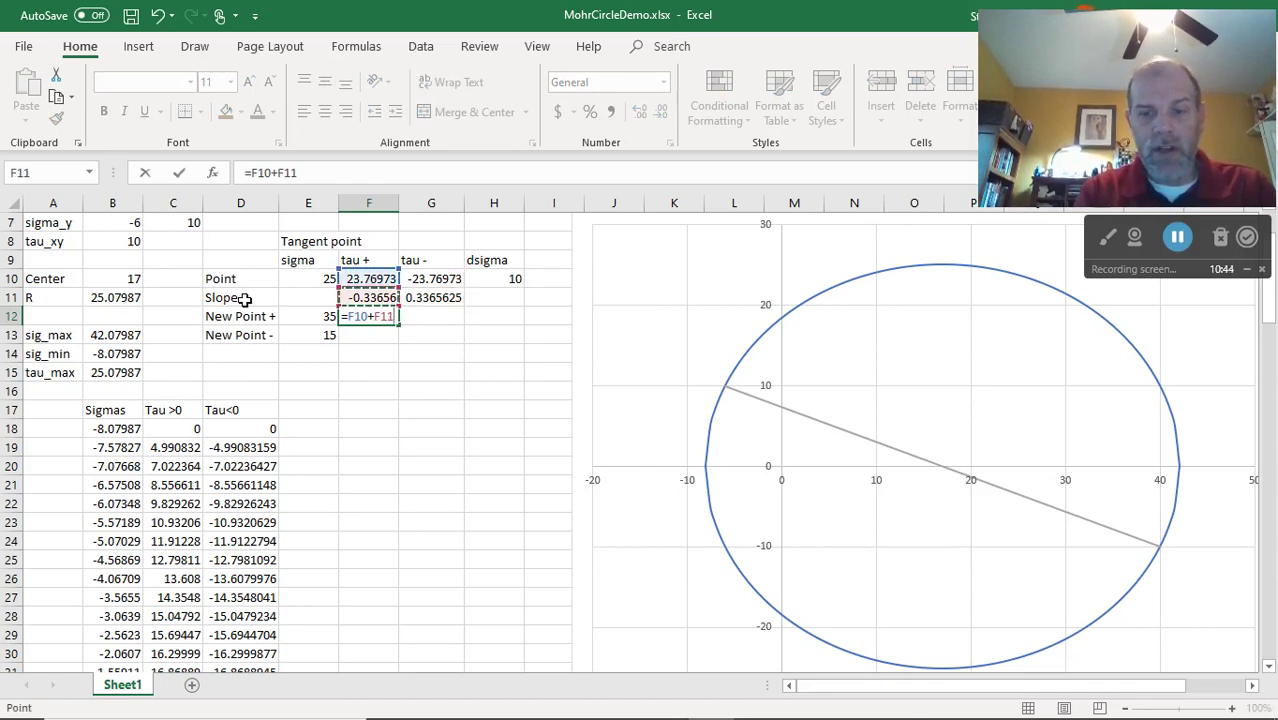
pyautogui.write('*')
pyautogui.press('Up')
pyautogui.press('Up')
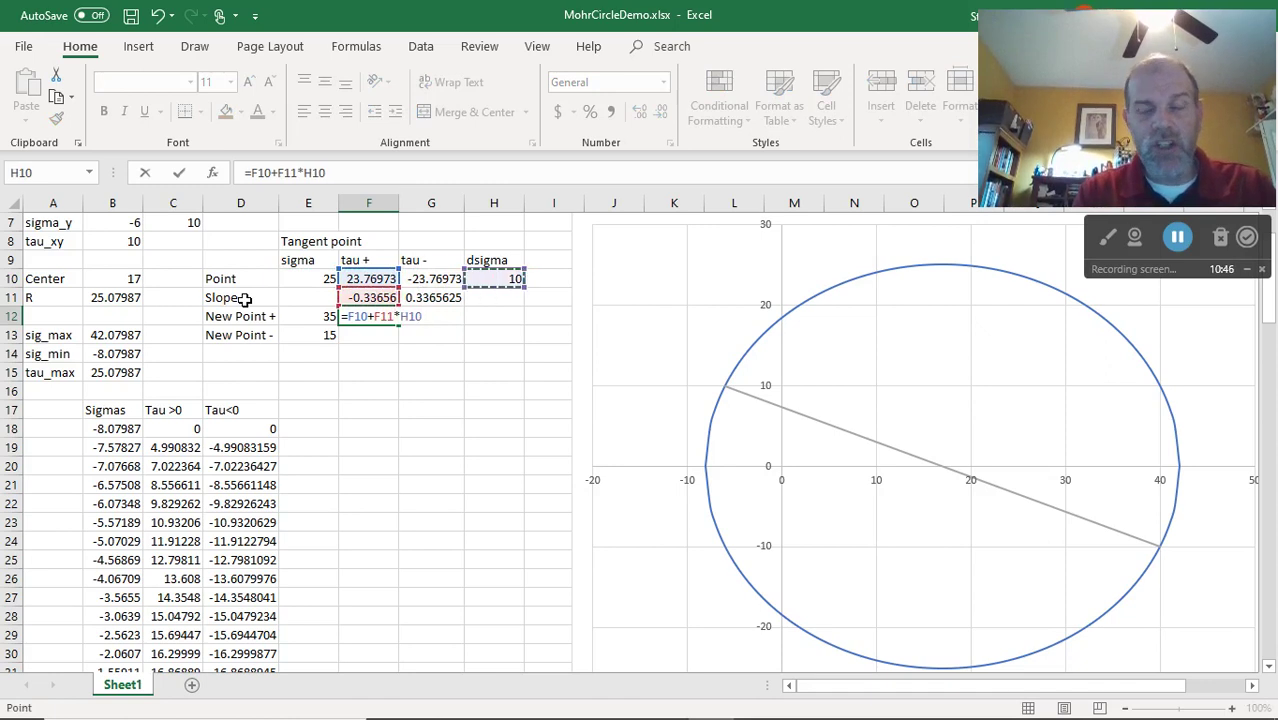
pyautogui.press('Return')
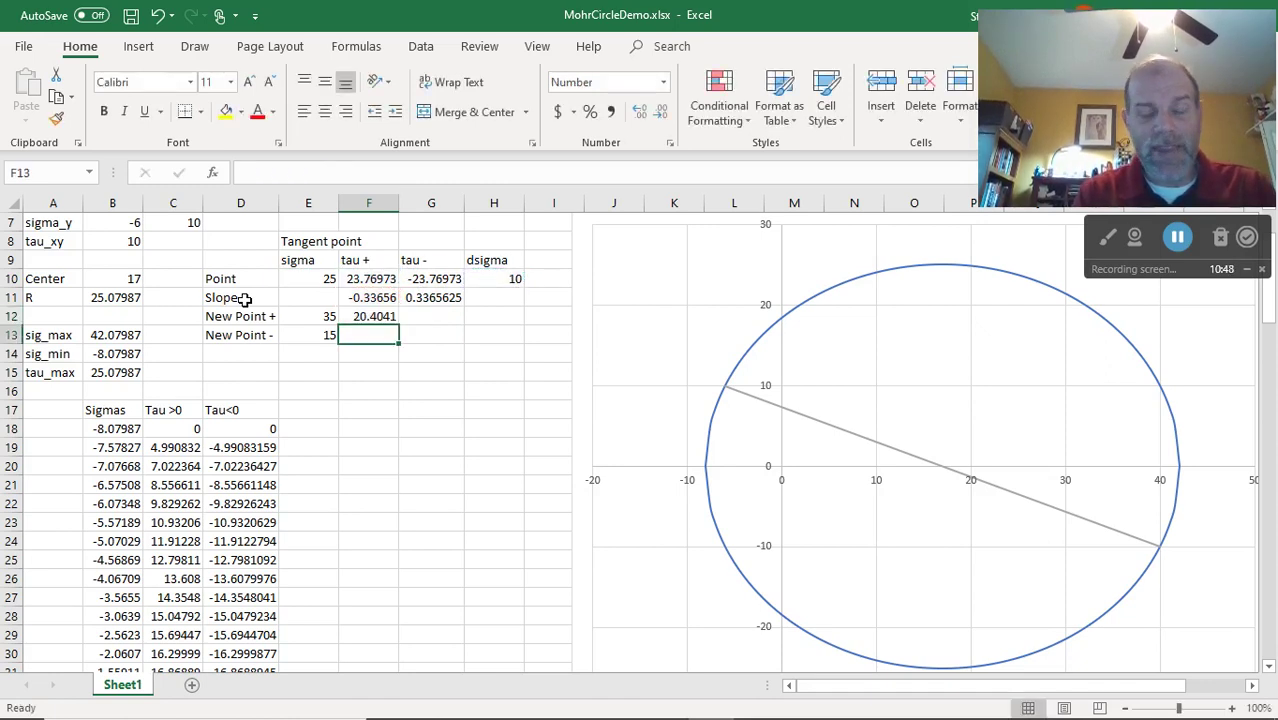
pyautogui.press('Up')
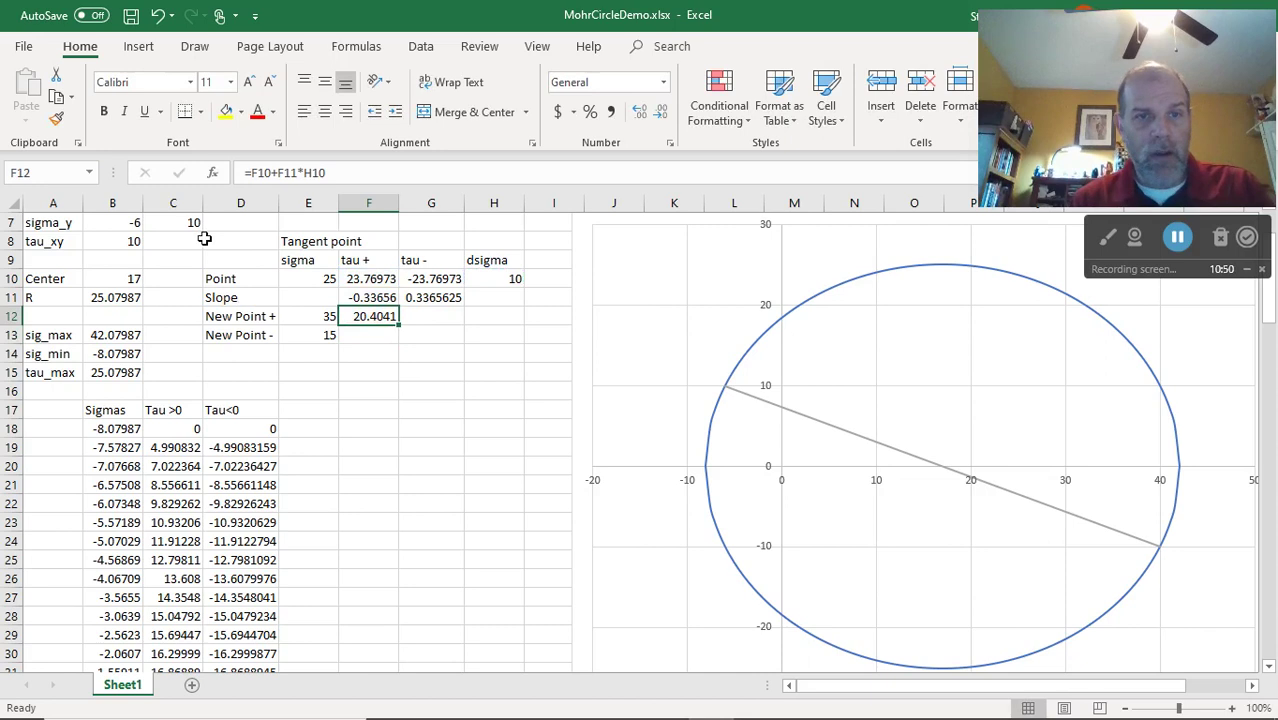
# - Anchor the rows so F12 reads =F$10+F$11*H$10, giving 20.4041
pyautogui.click(259, 173)
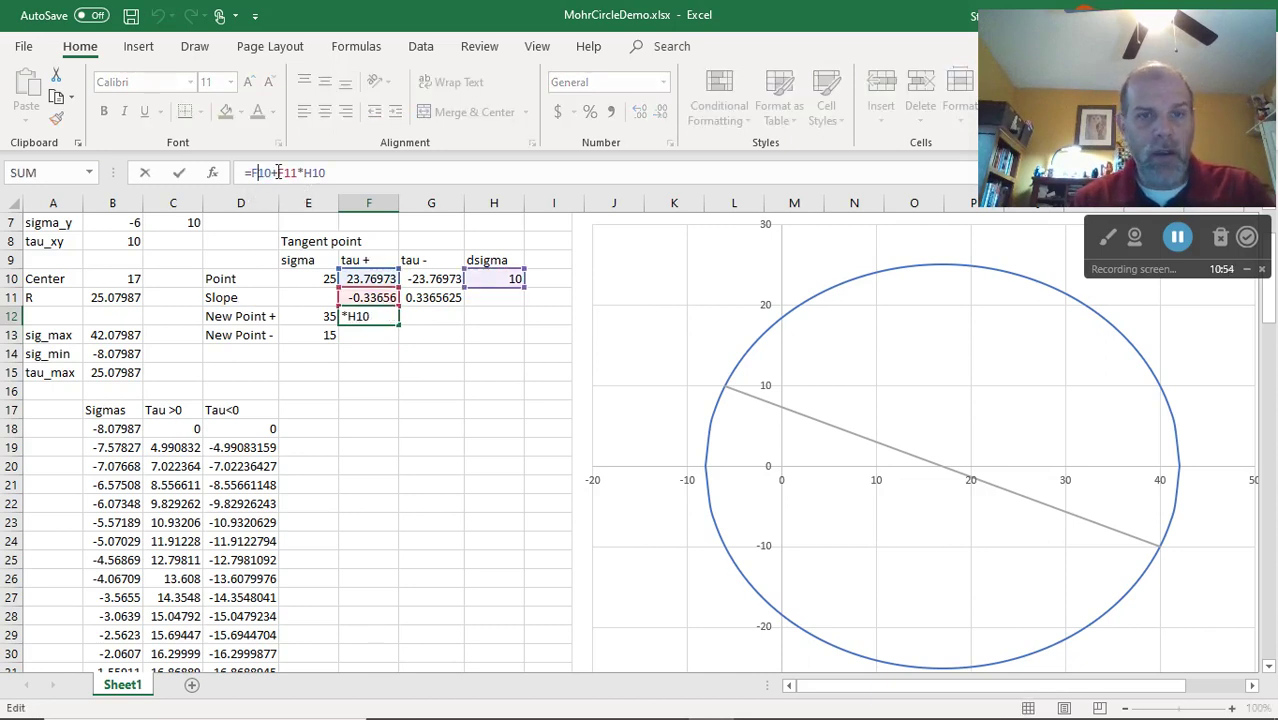
pyautogui.write('$')
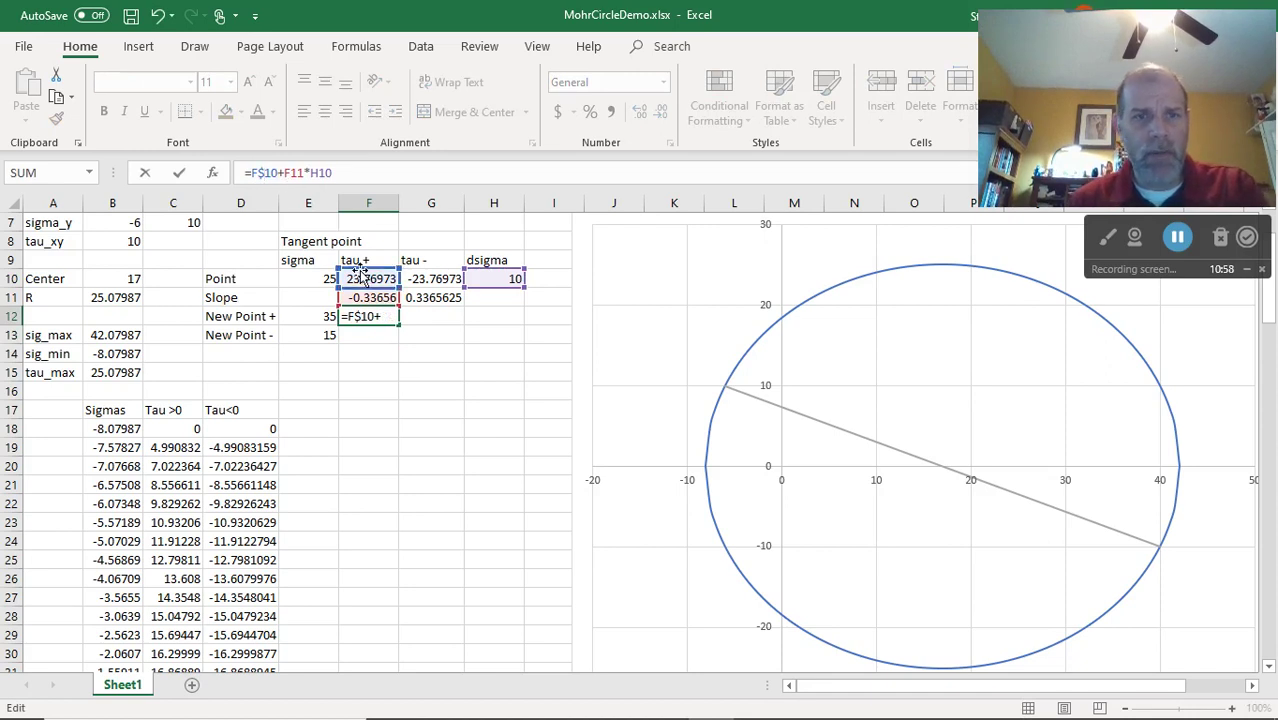
pyautogui.click(299, 172)
pyautogui.write('$')
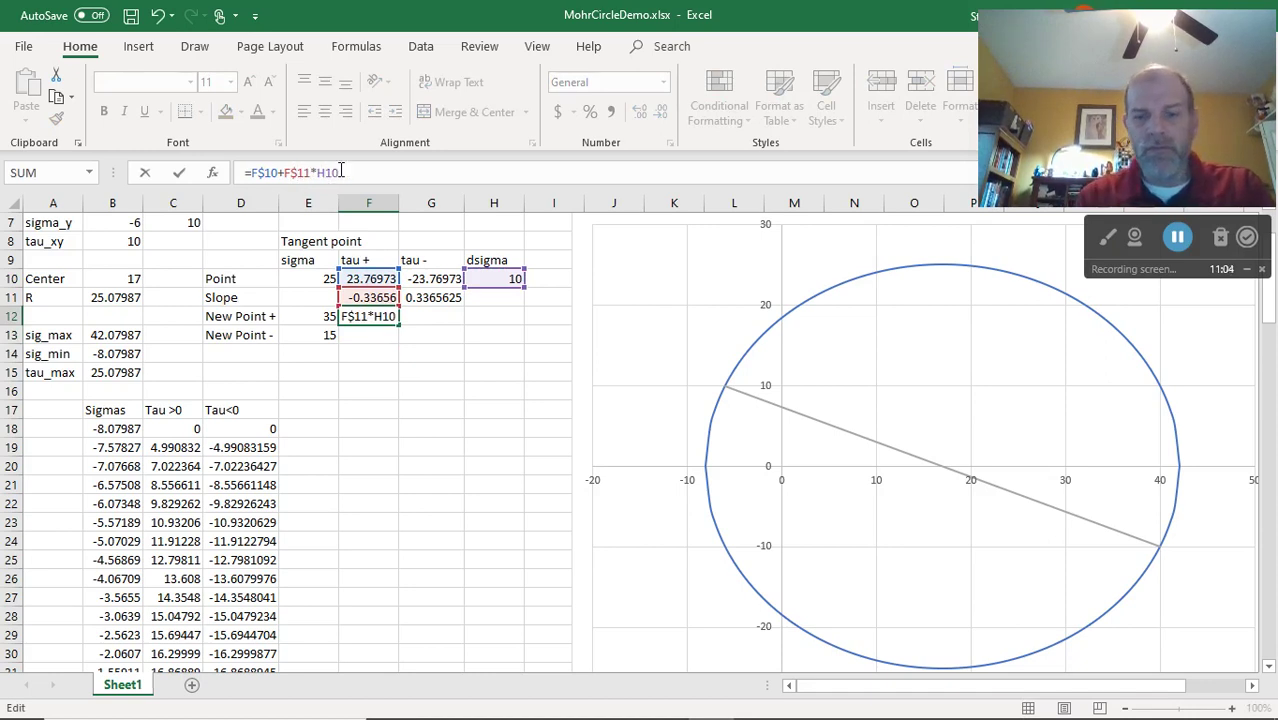
pyautogui.press('Right')
pyautogui.press('Right')
pyautogui.press('Right')
pyautogui.press('Right')
pyautogui.write('$')
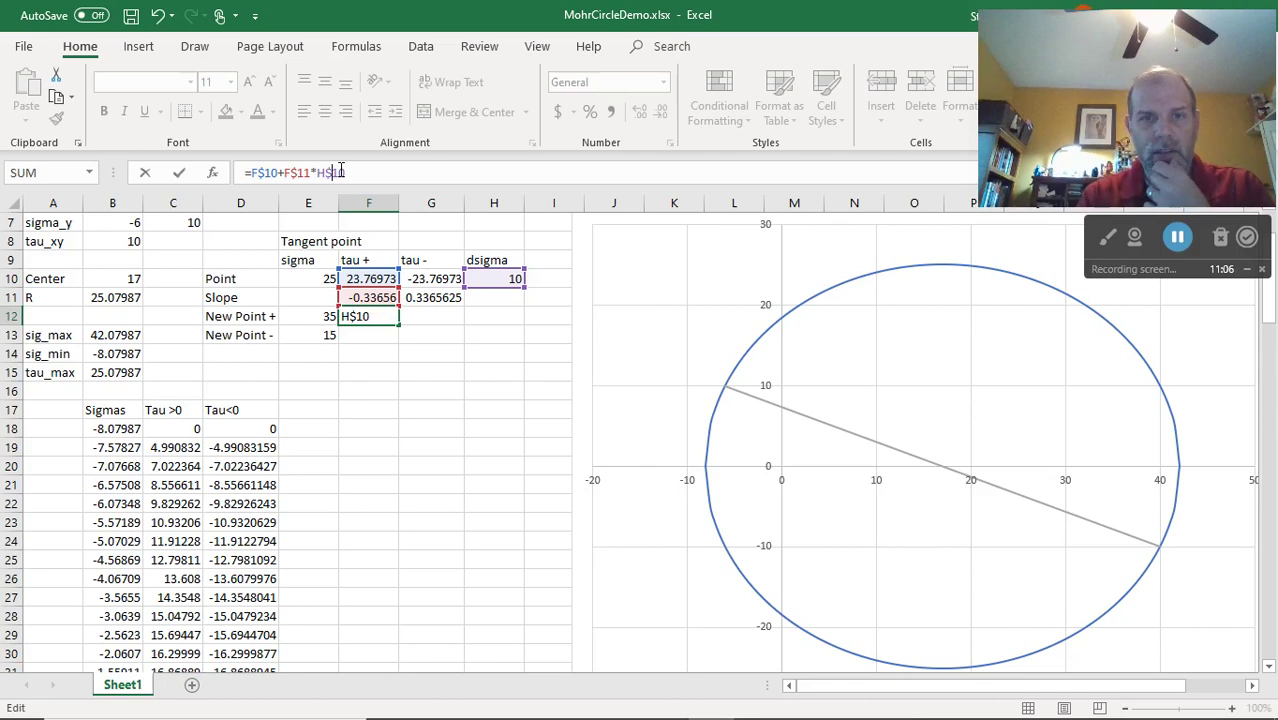
pyautogui.press('Return')
pyautogui.press('Up')
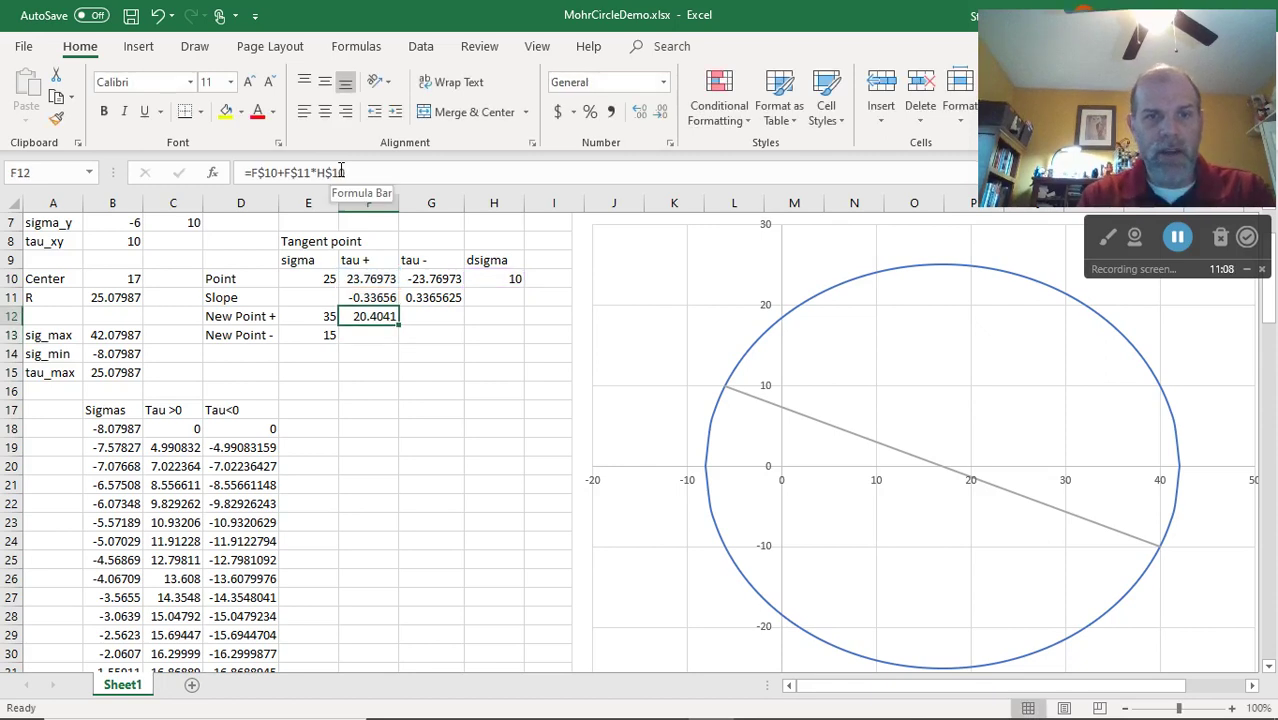
# - Fill F12 across to G12 and correct it to =G$10+G$11*H$10, giving -20.4041
pyautogui.moveTo(400, 325); pyautogui.dragTo(446, 335)
pyautogui.click(446, 335)
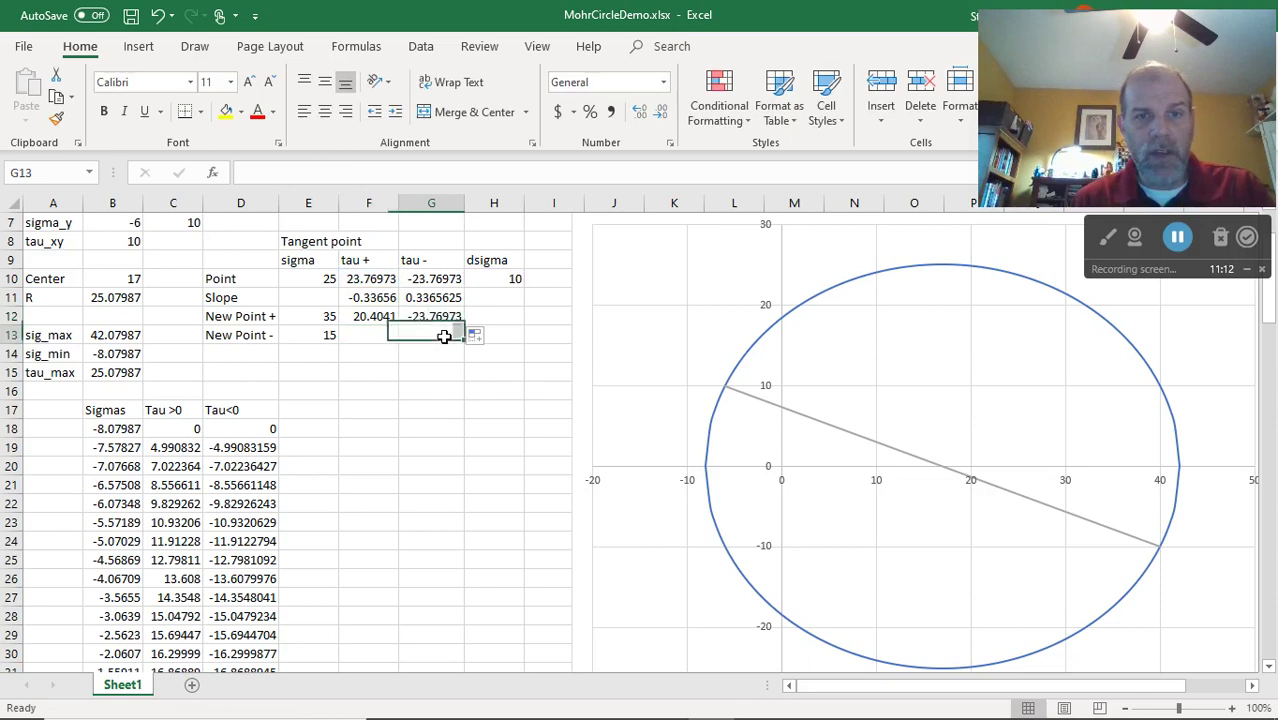
pyautogui.click(433, 315)
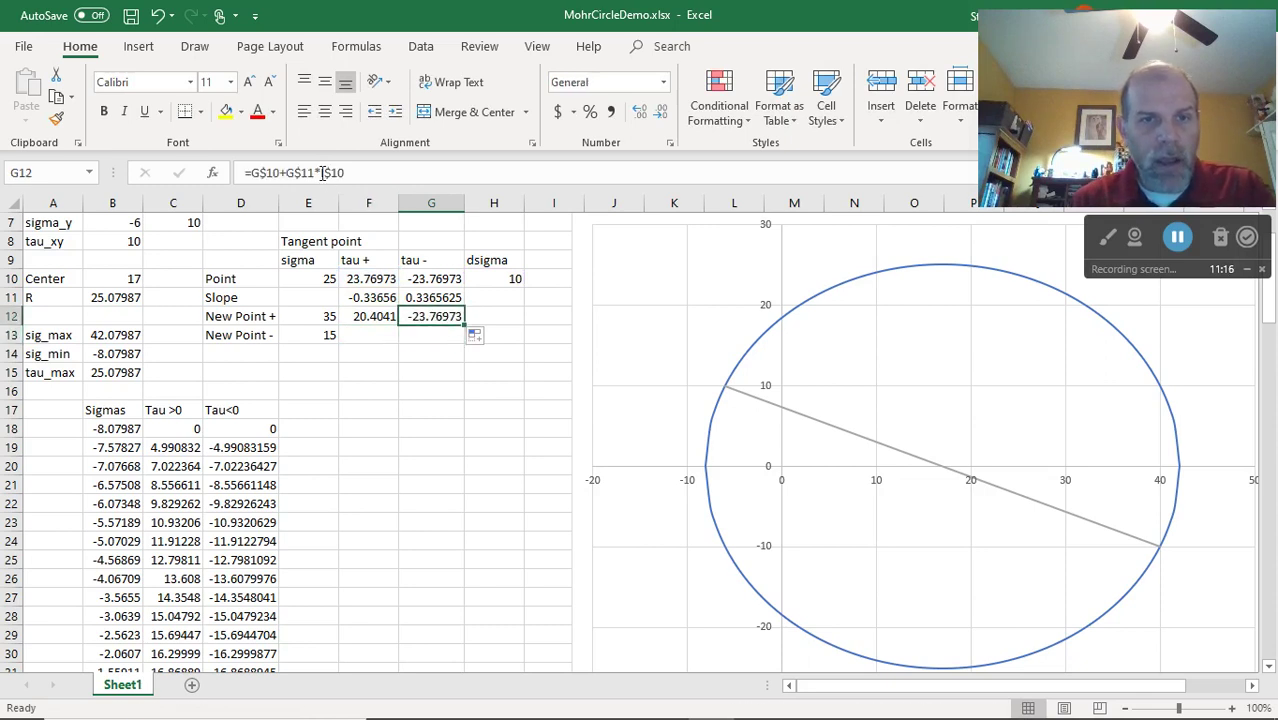
pyautogui.click(324, 172)
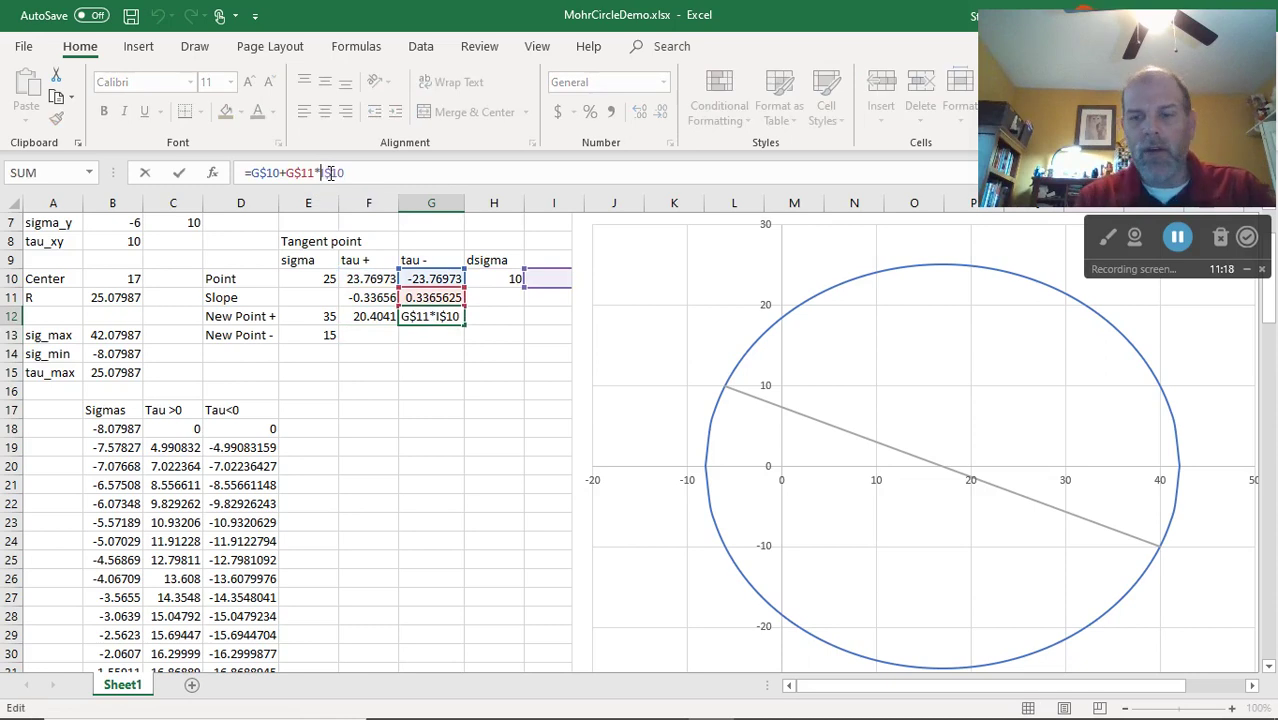
pyautogui.press('Delete')
pyautogui.write('H')
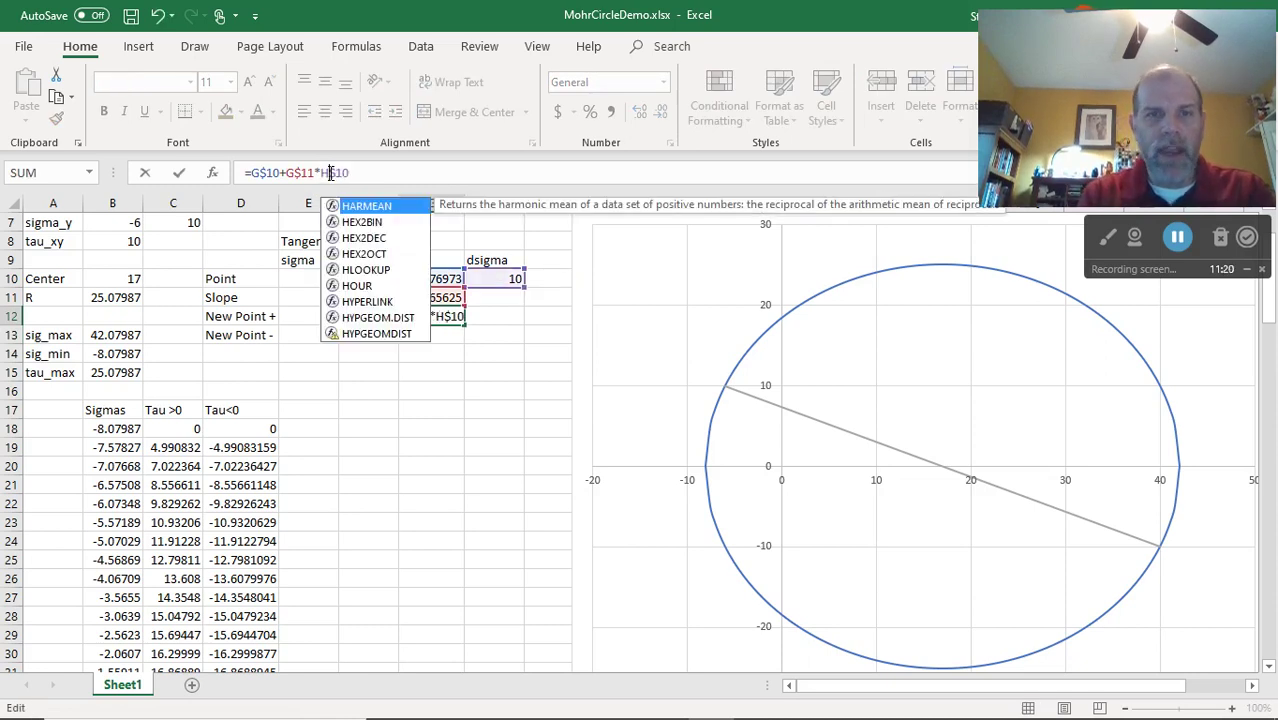
pyautogui.press('Return')
pyautogui.press('Up')
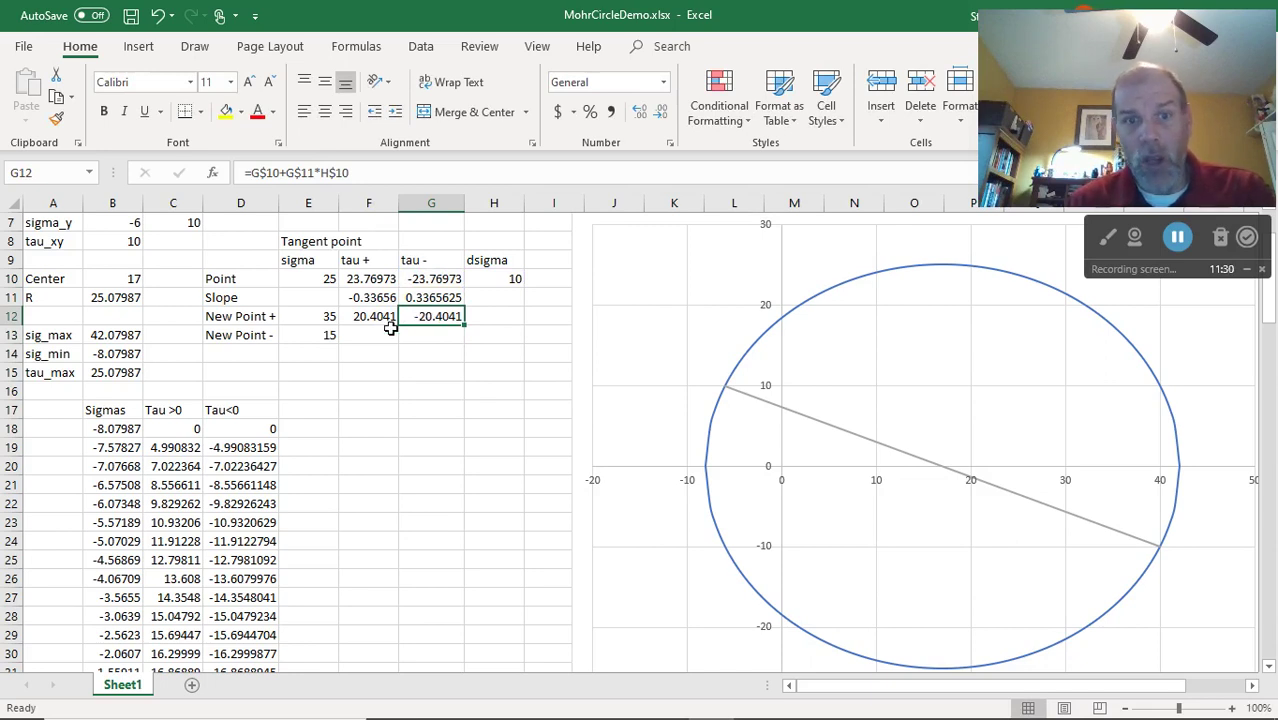
# - Fill F12:G12 down to row 13 and change + to - in F13 and G13, giving 27.13535 and -27.13535
pyautogui.moveTo(427, 316); pyautogui.dragTo(385, 316)
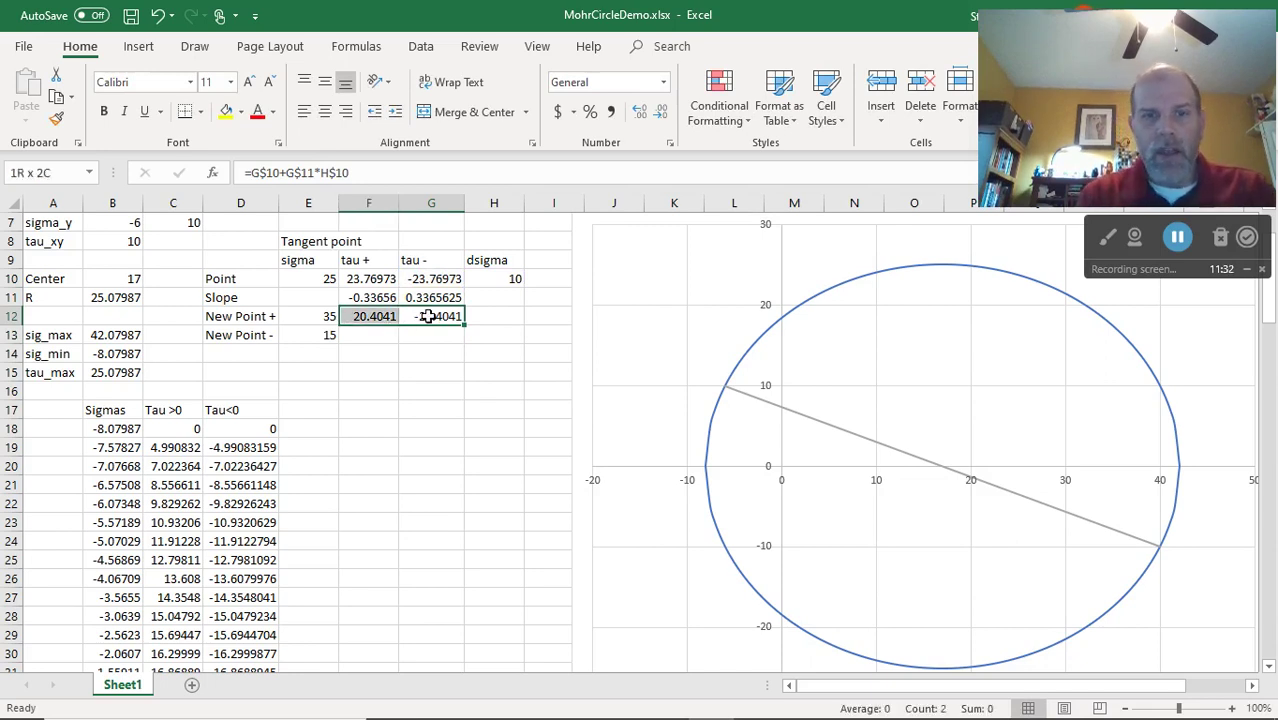
pyautogui.moveTo(463, 321); pyautogui.dragTo(464, 340)
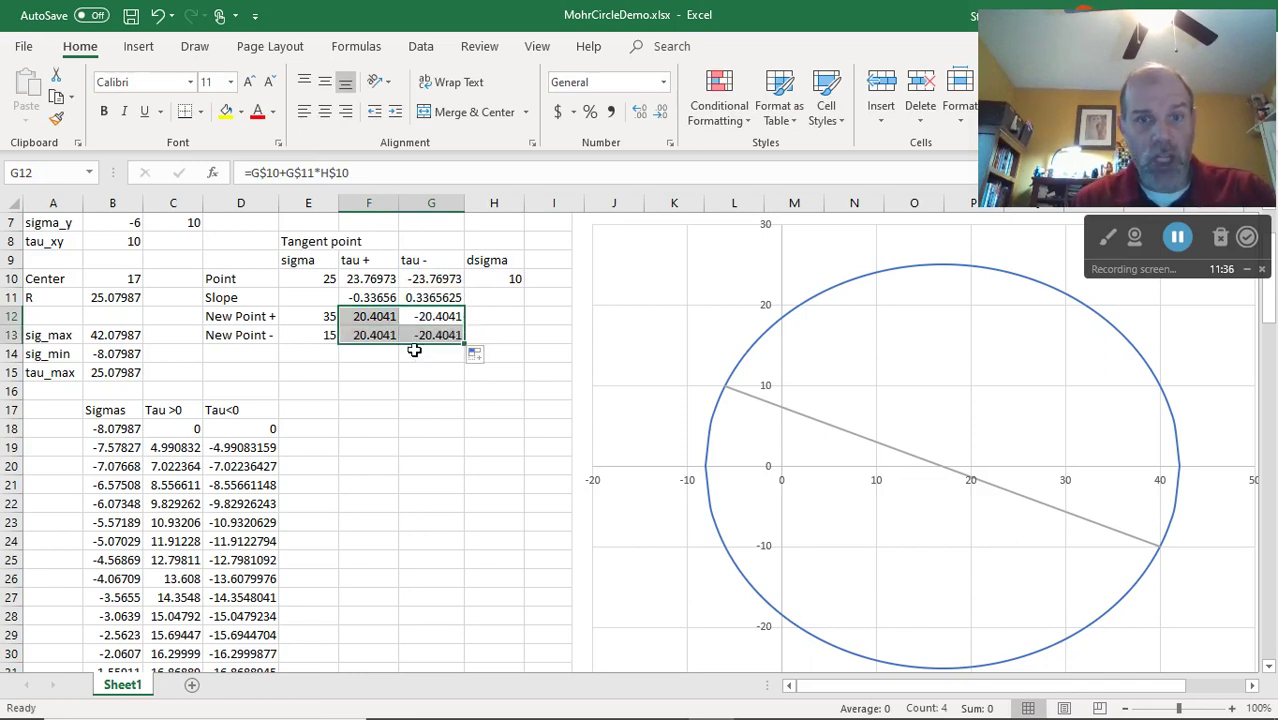
pyautogui.click(386, 335)
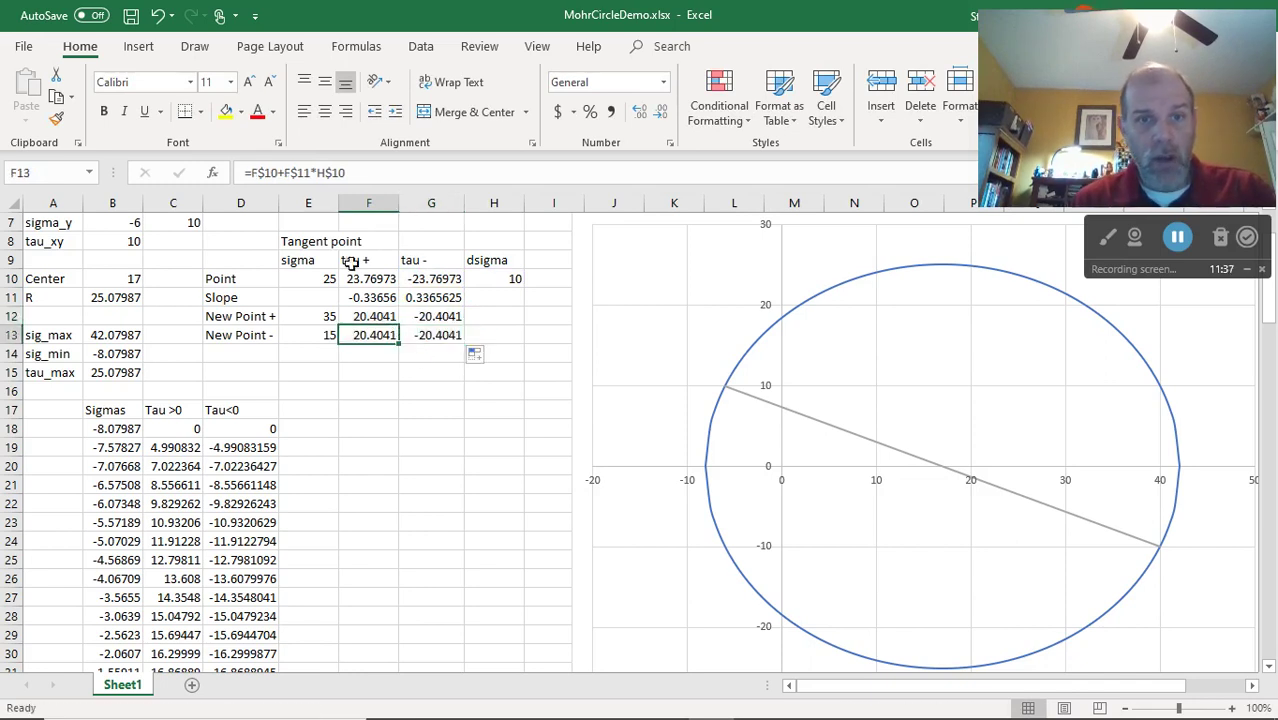
pyautogui.click(284, 173)
pyautogui.press('BackSpace')
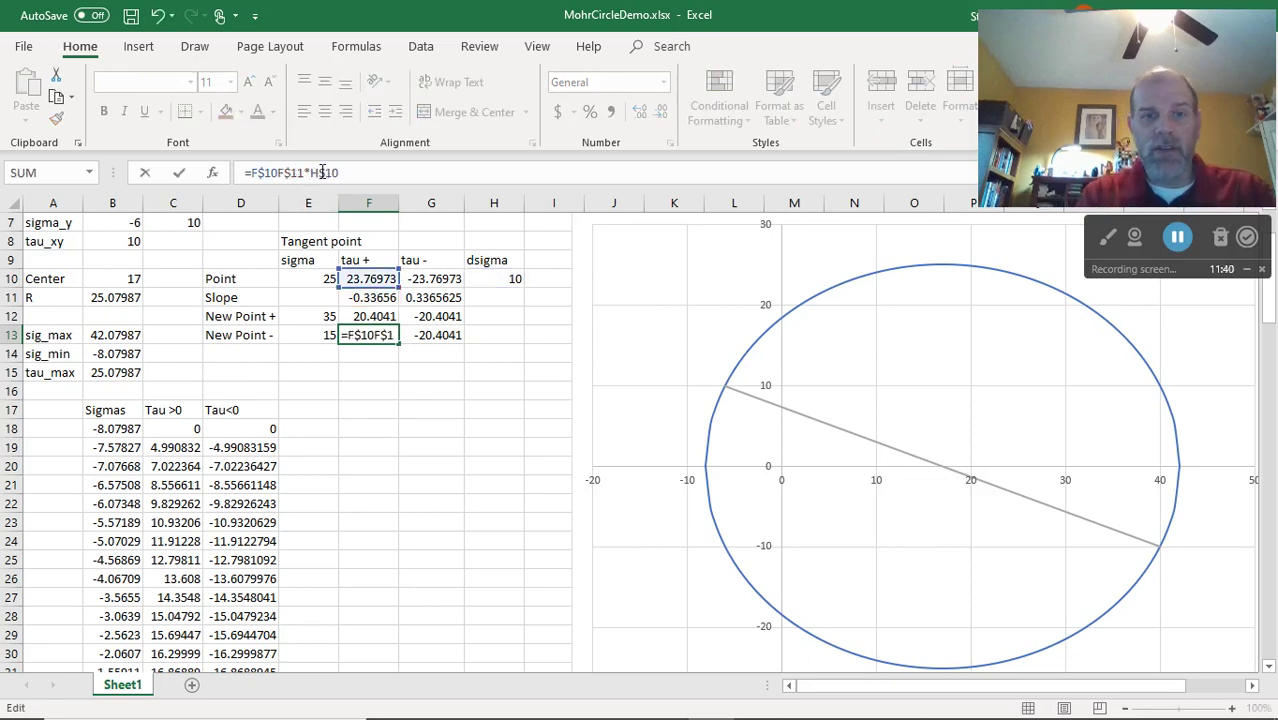
pyautogui.write('-')
pyautogui.press('Return')
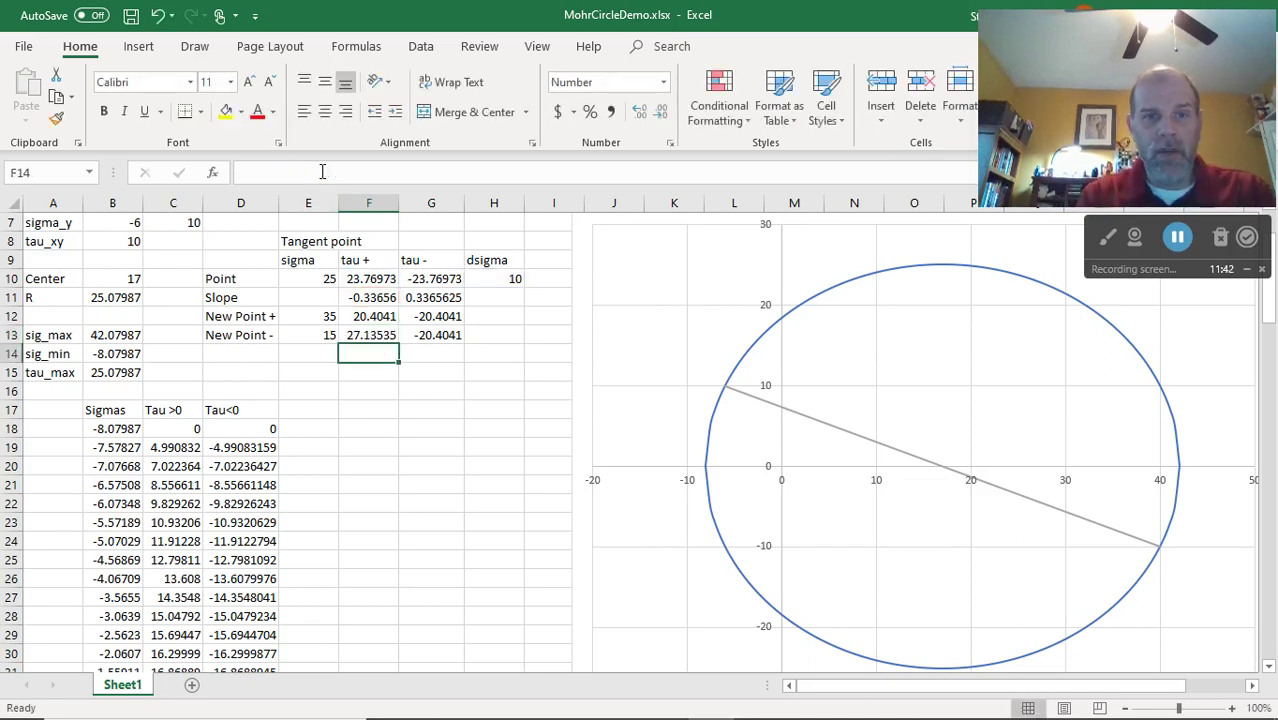
pyautogui.press('Up')
pyautogui.press('Right')
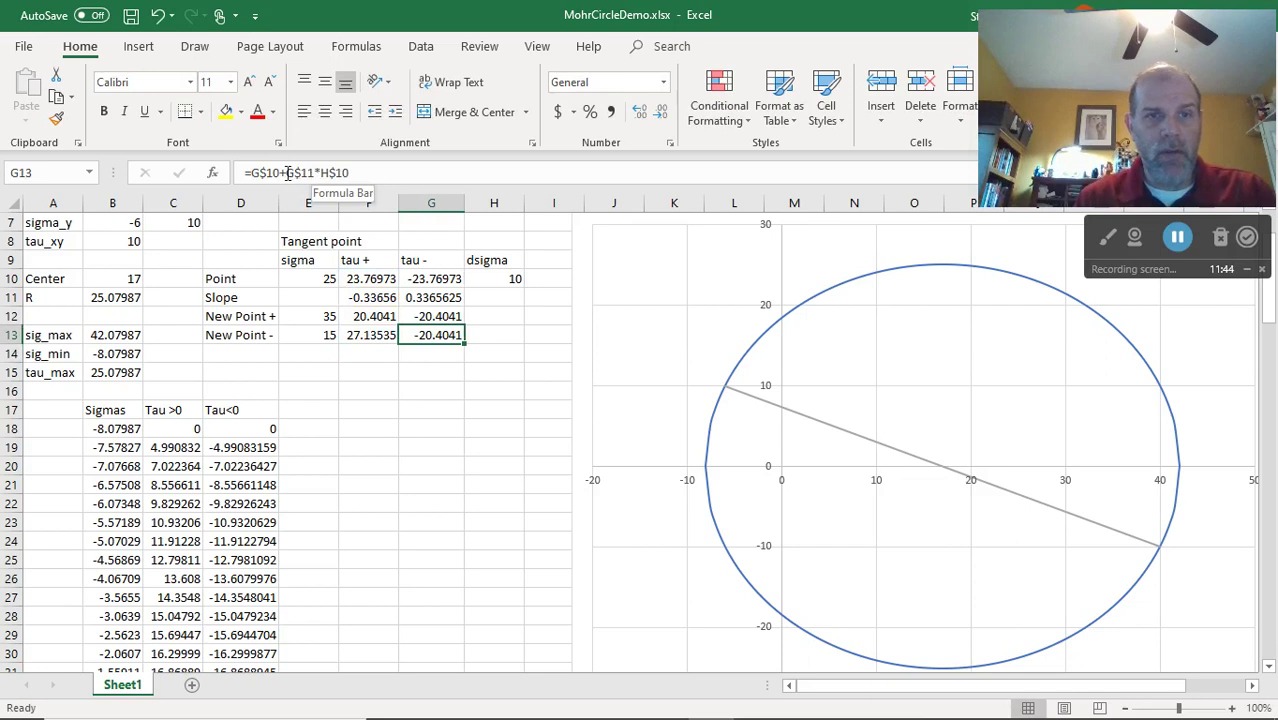
pyautogui.click(287, 173)
pyautogui.press('BackSpace')
pyautogui.write('-')
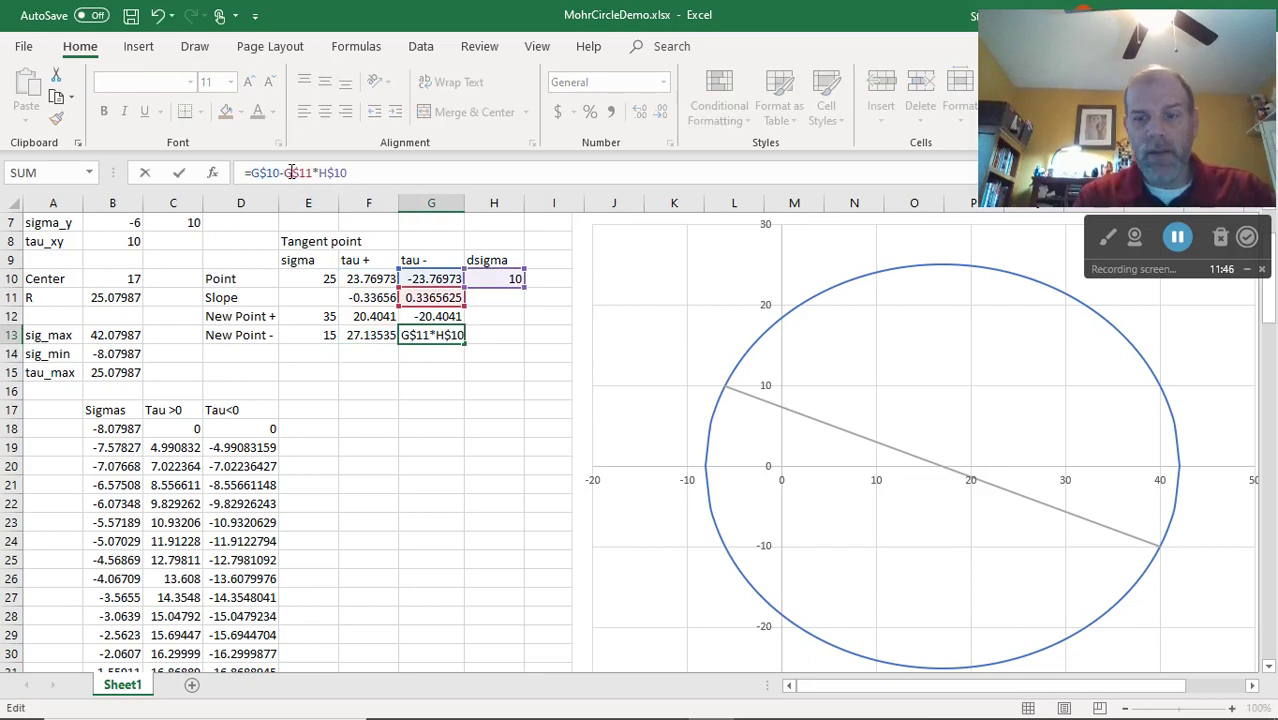
pyautogui.press('Return')
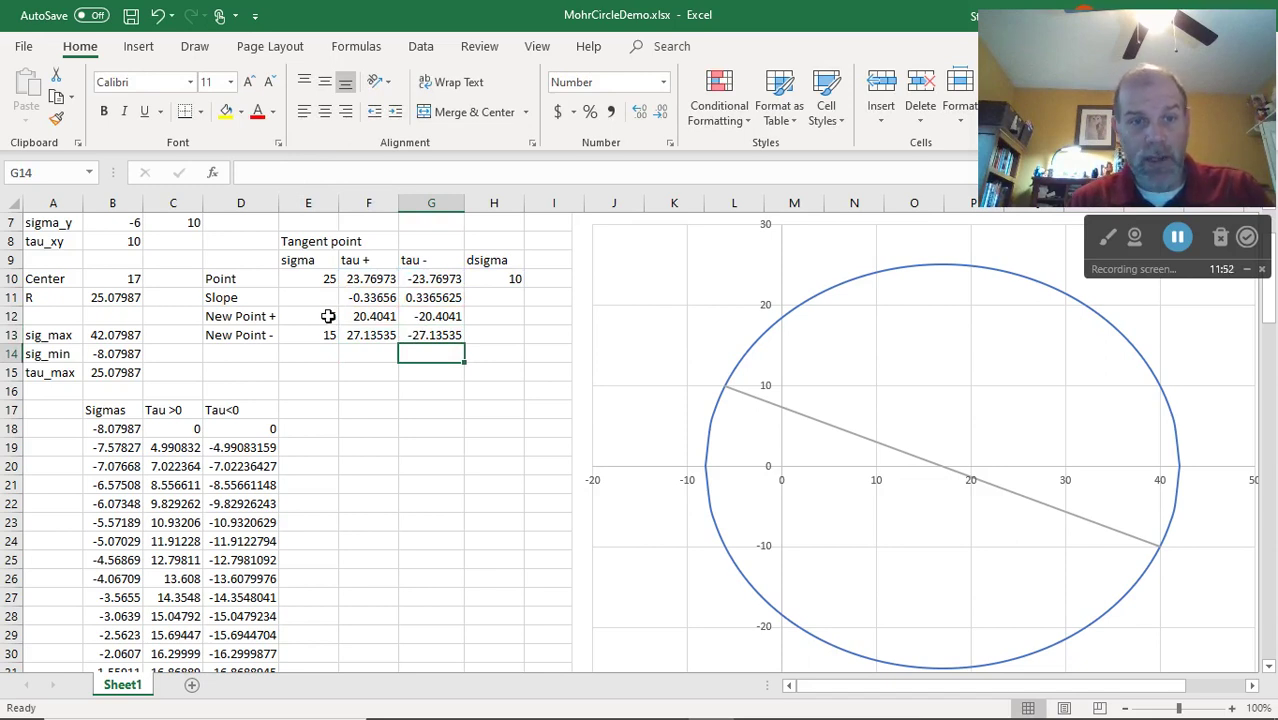
# - Review the E12, F12, E13 and F13 formulas, then select the new sigma and tau − values
pyautogui.click(315, 316)
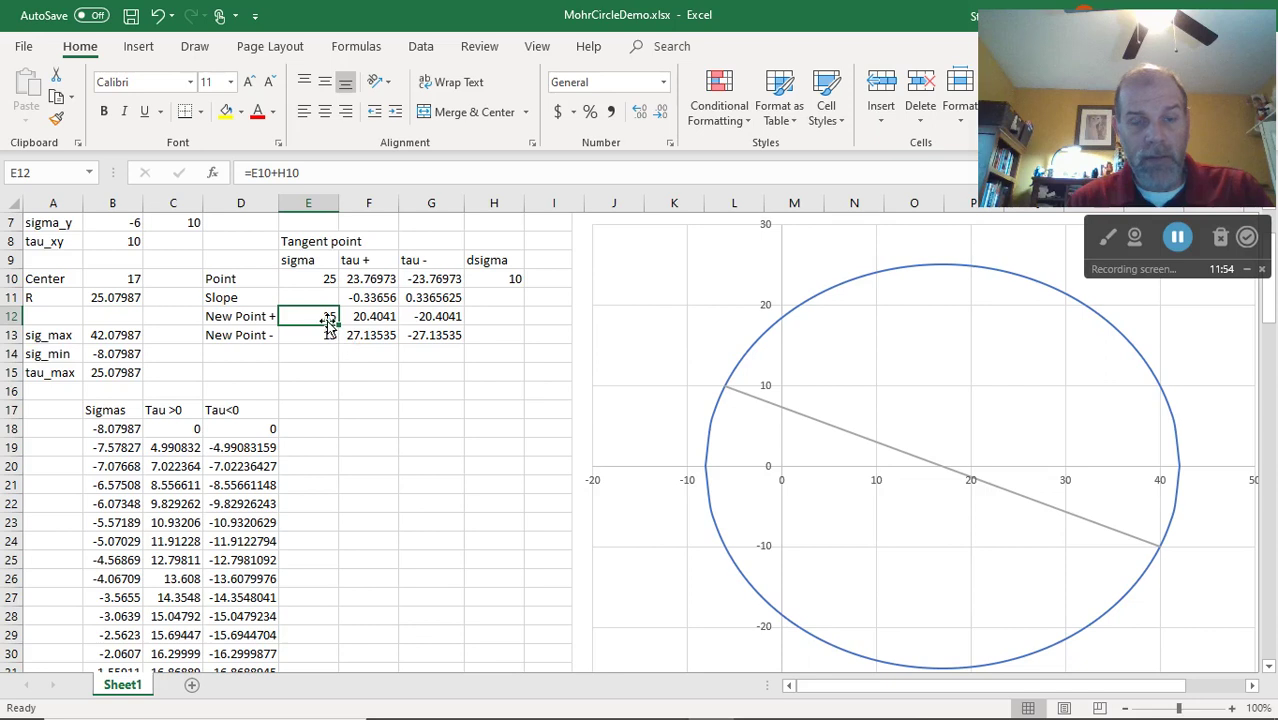
pyautogui.click(356, 316)
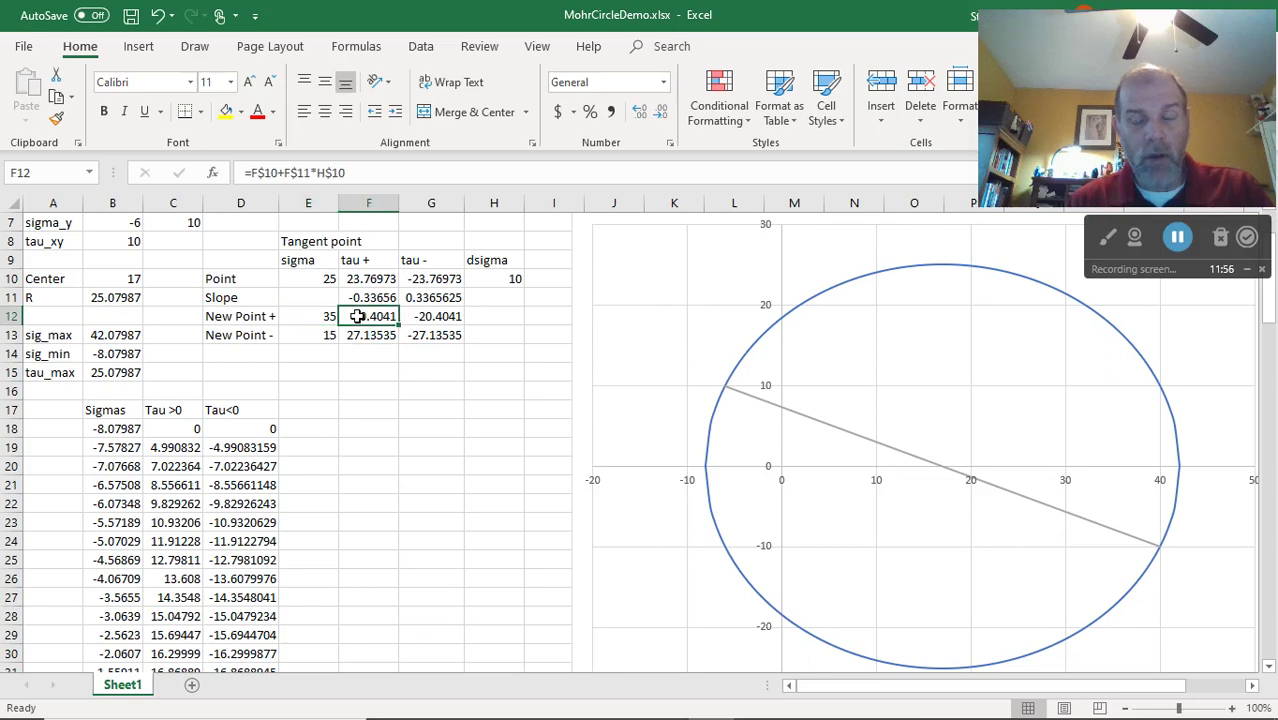
pyautogui.click(326, 335)
pyautogui.click(370, 336)
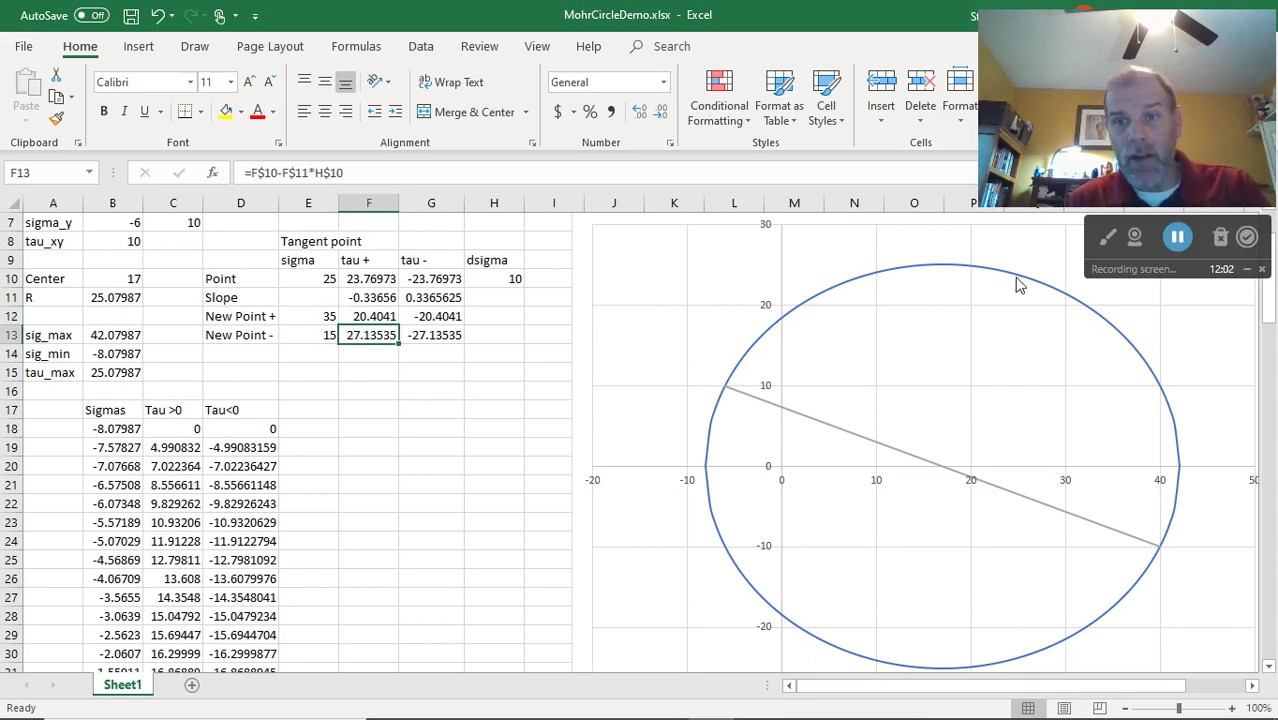
pyautogui.moveTo(1018, 285)
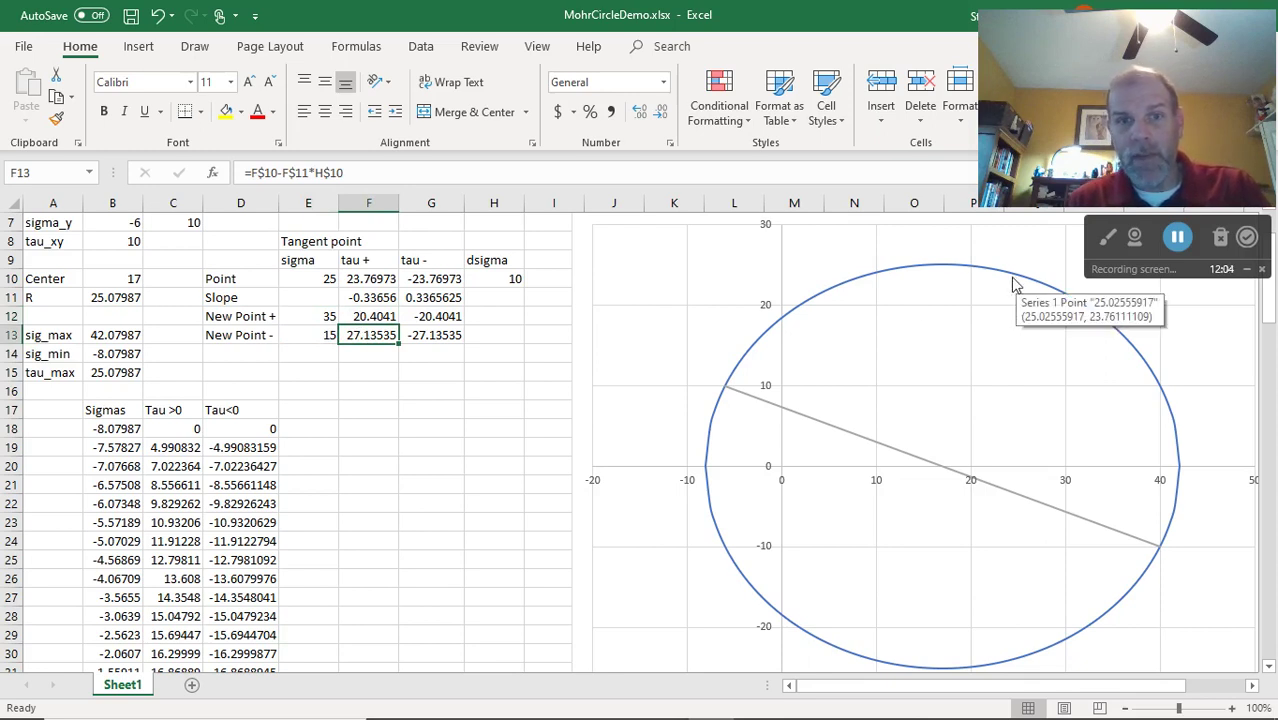
pyautogui.moveTo(322, 316); pyautogui.dragTo(325, 337)
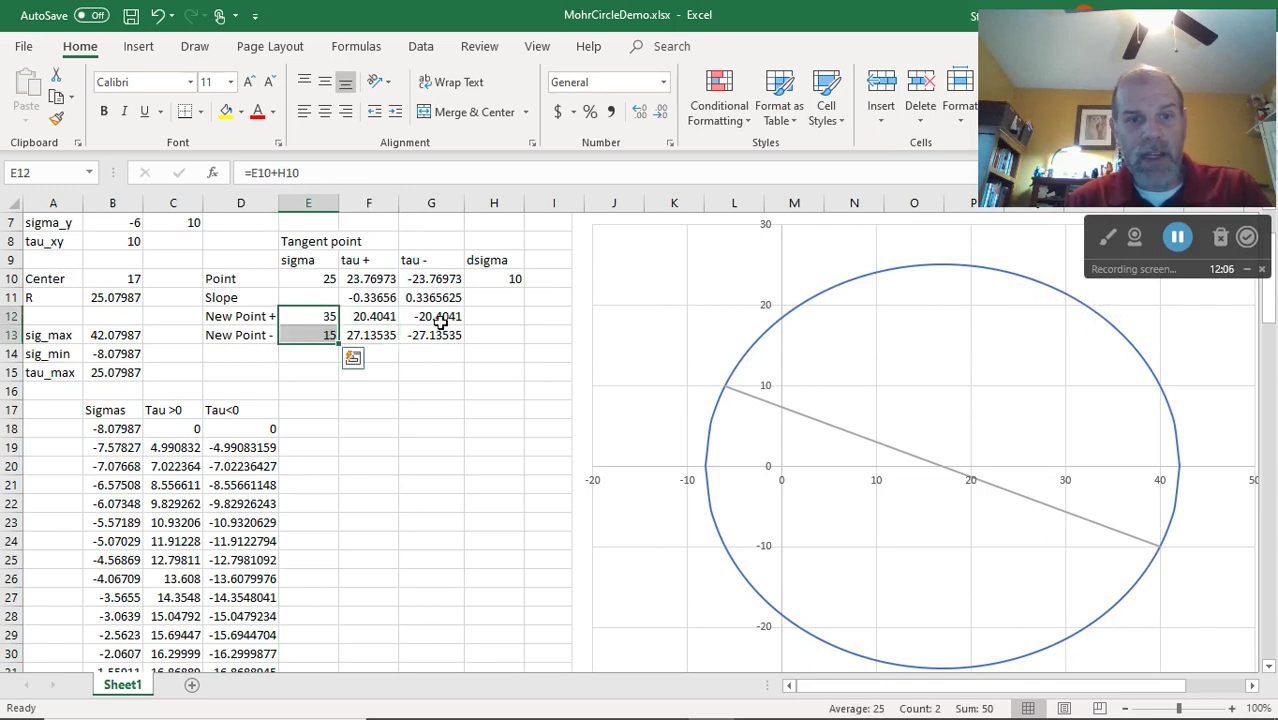
pyautogui.moveTo(441, 316); pyautogui.dragTo(440, 336)
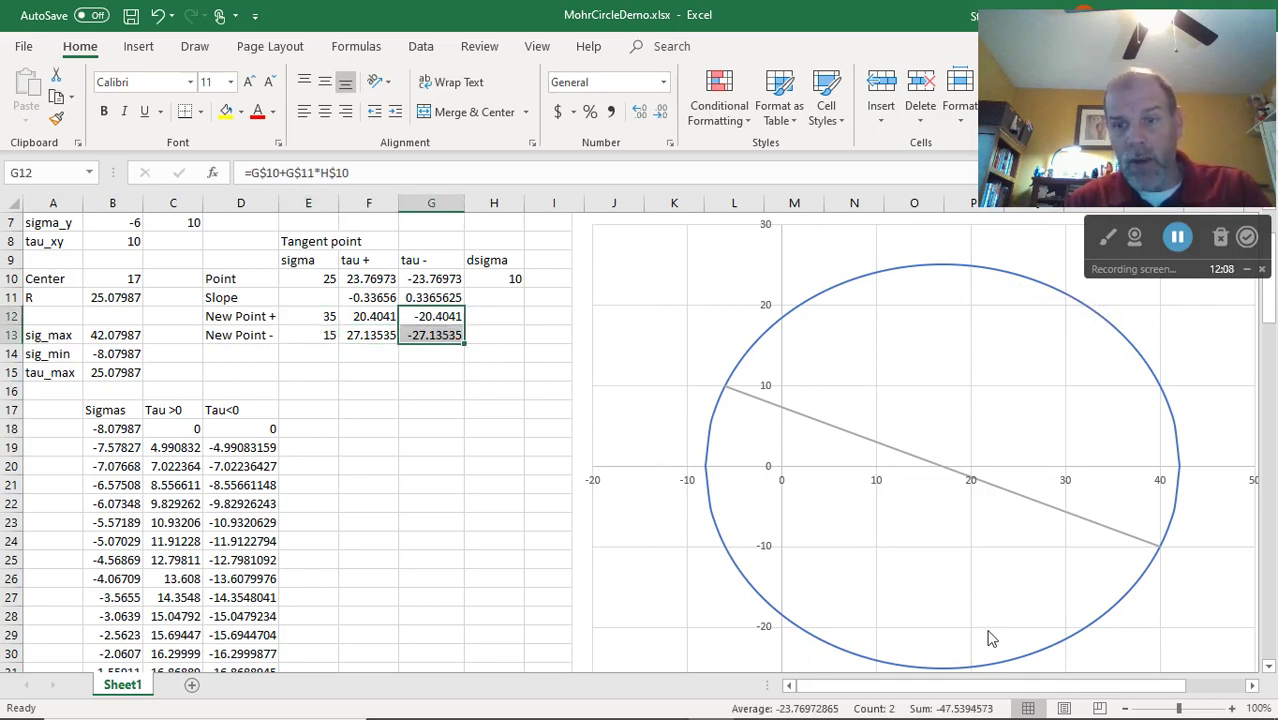
pyautogui.moveTo(1019, 663)
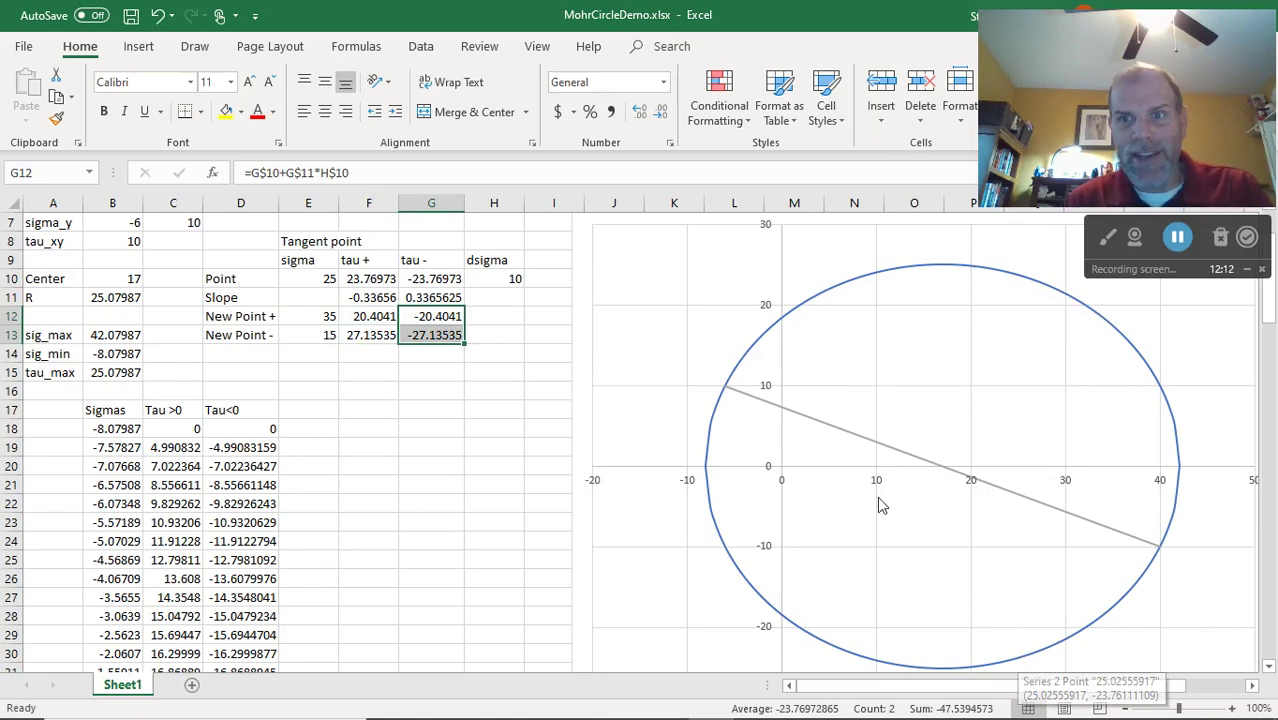
# - Remove the stray 15 series from the Mohr's circle chart's data source
pyautogui.click(671, 338)
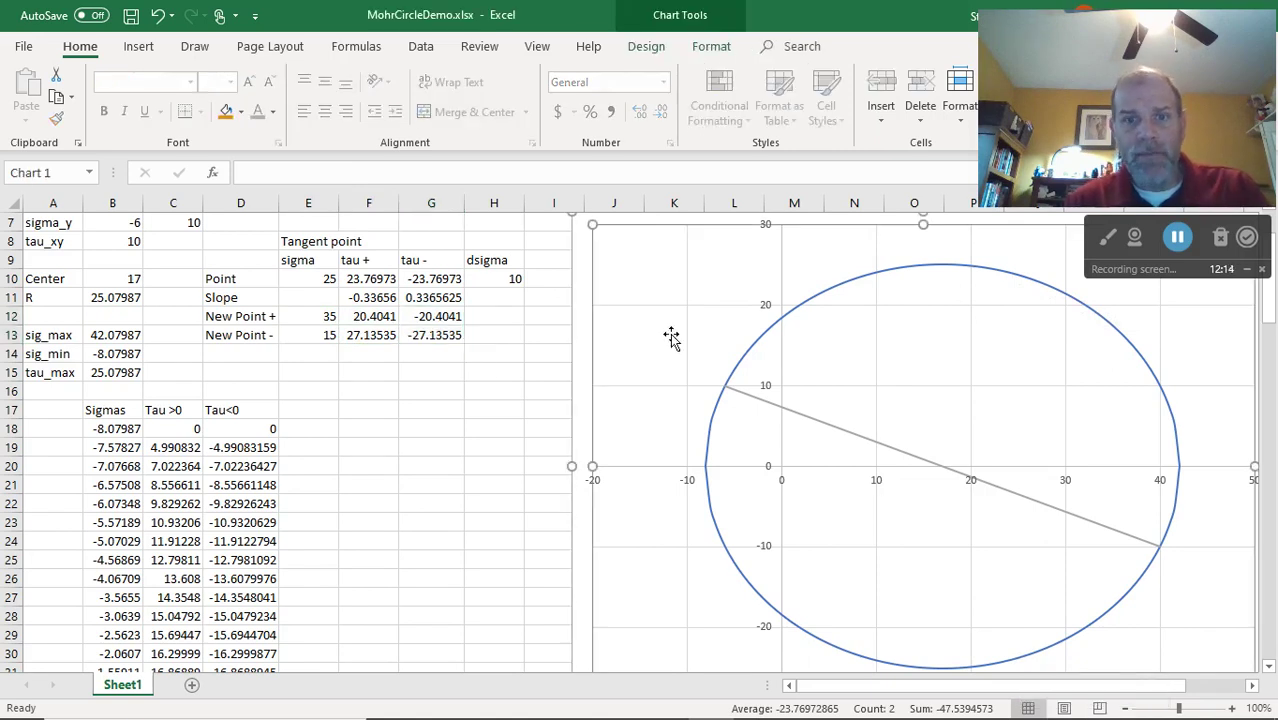
pyautogui.rightClick(671, 338)
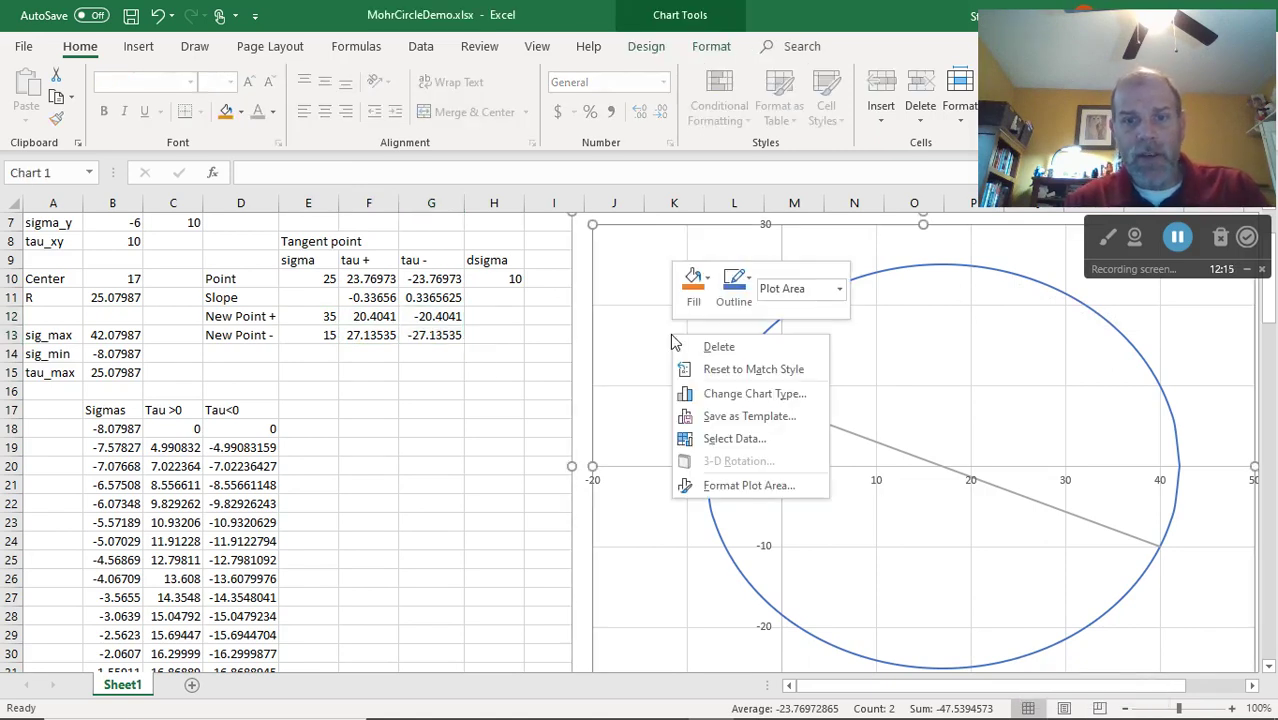
pyautogui.click(730, 438)
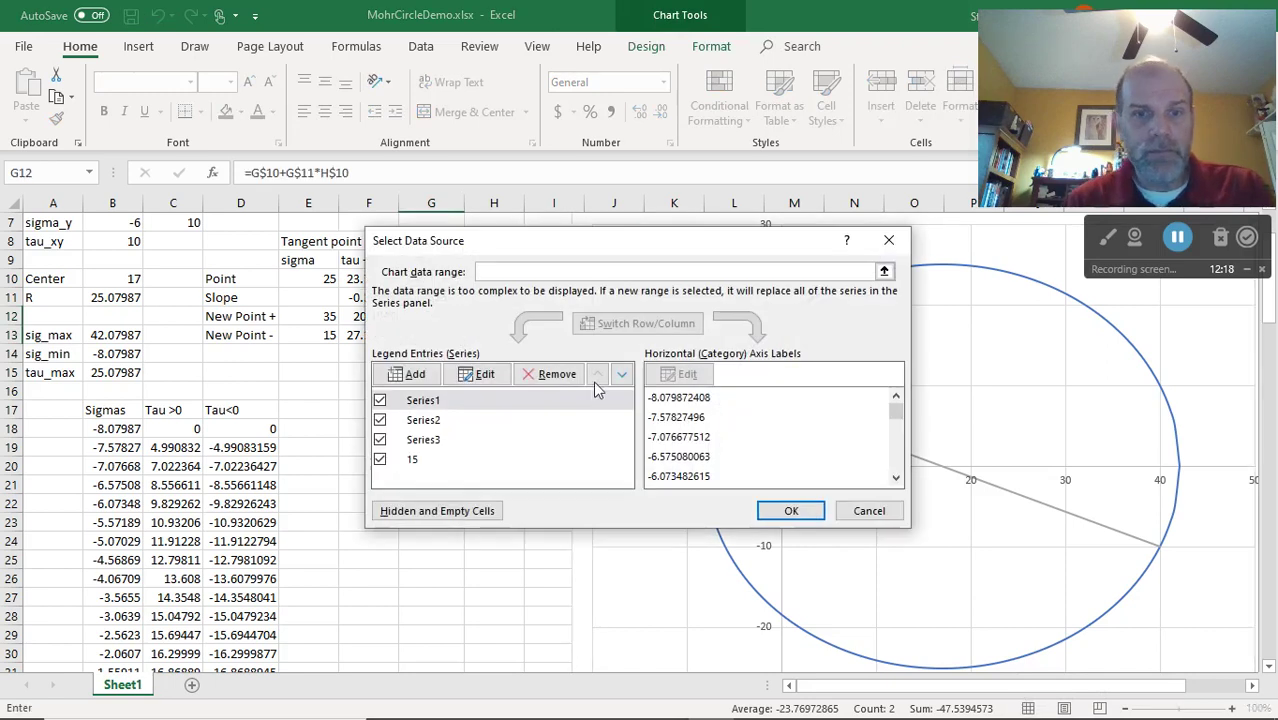
pyautogui.click(416, 460)
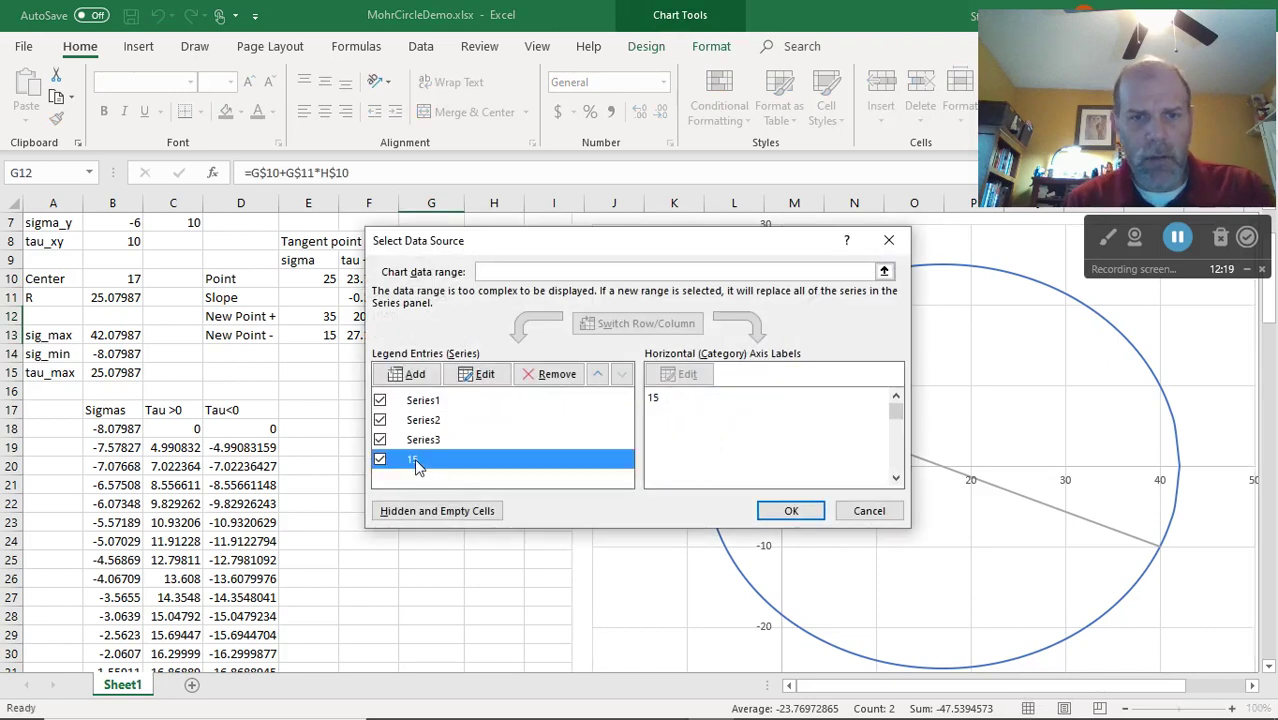
pyautogui.click(532, 379)
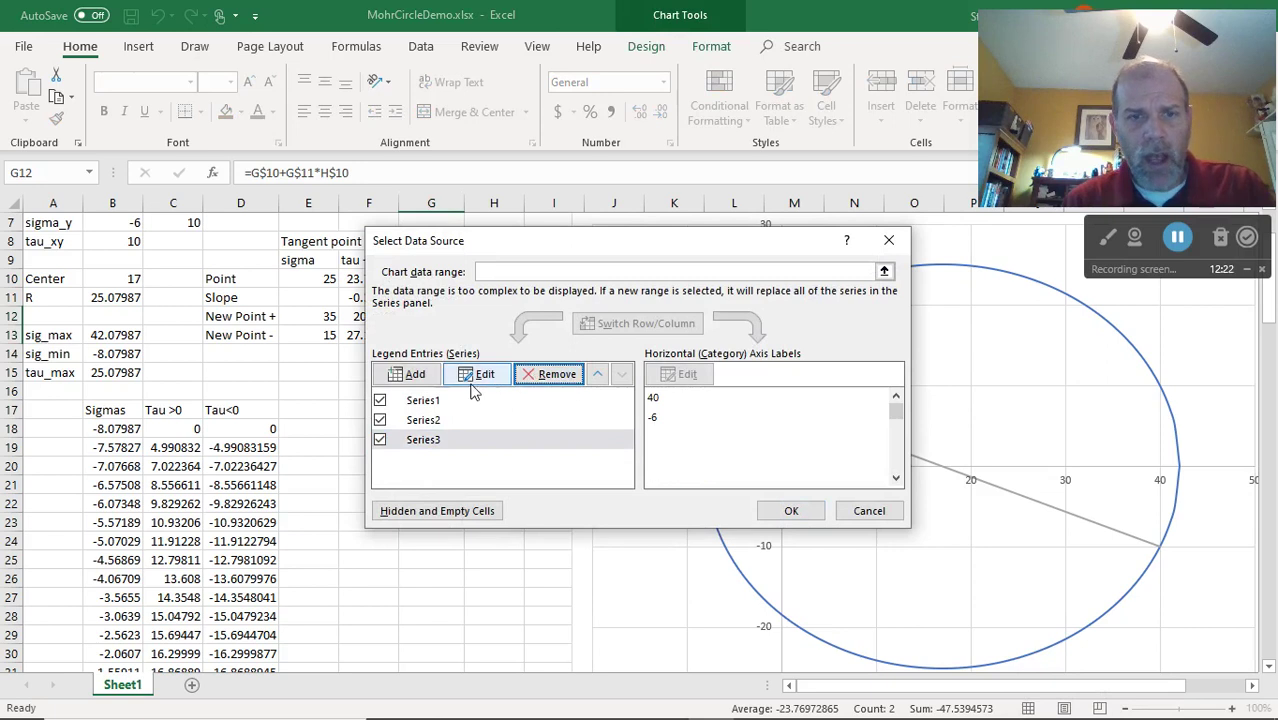
# - Add a series with X values E12:E13 and Y values F12:F13
pyautogui.click(424, 375)
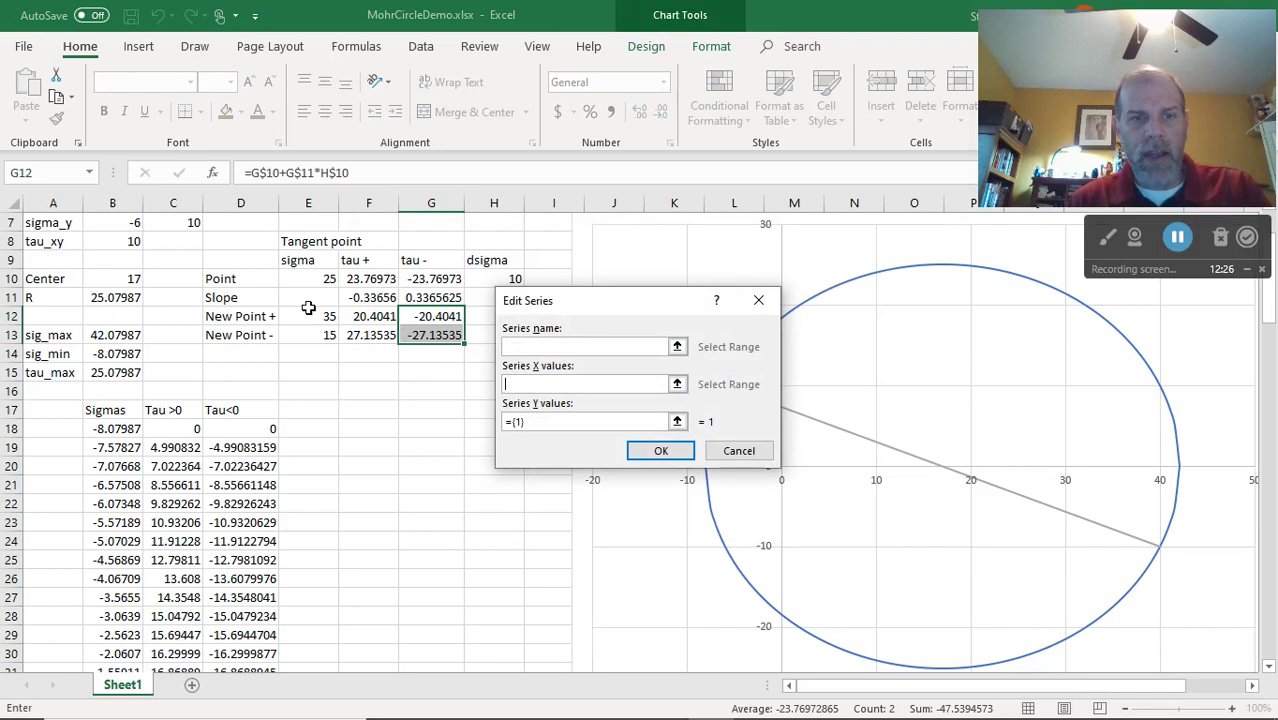
pyautogui.moveTo(308, 316); pyautogui.dragTo(305, 334)
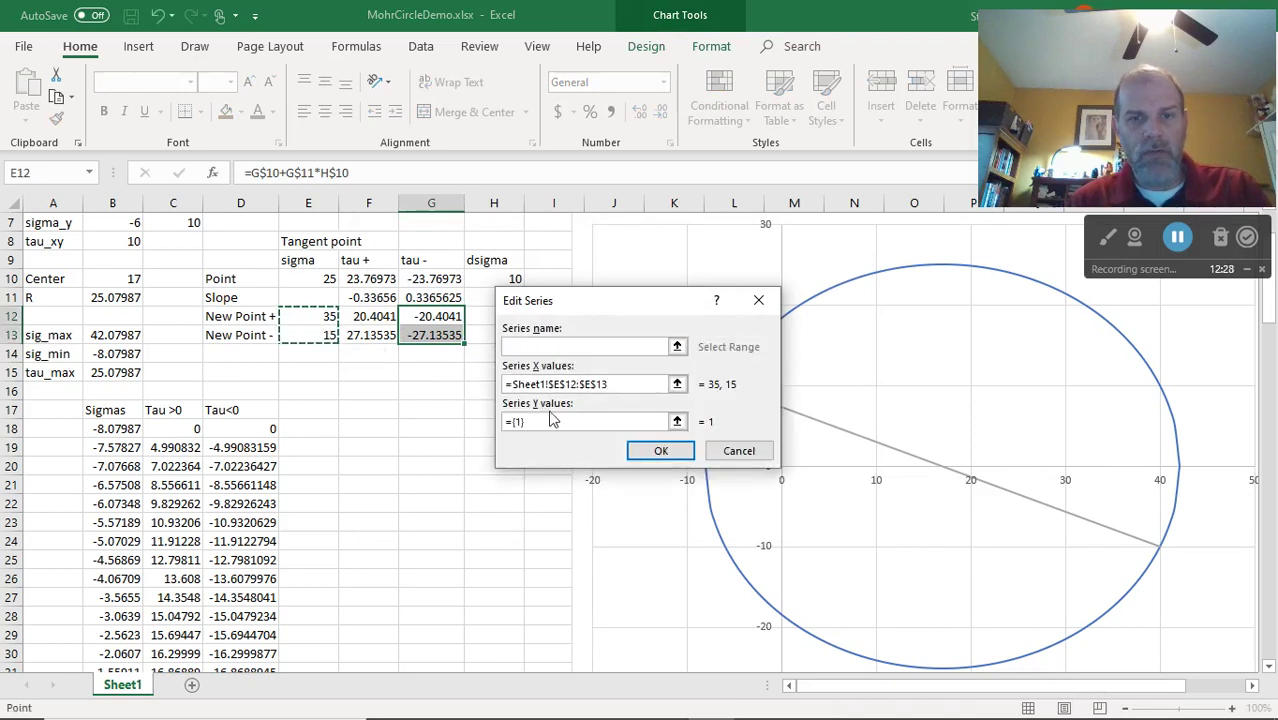
pyautogui.click(678, 424)
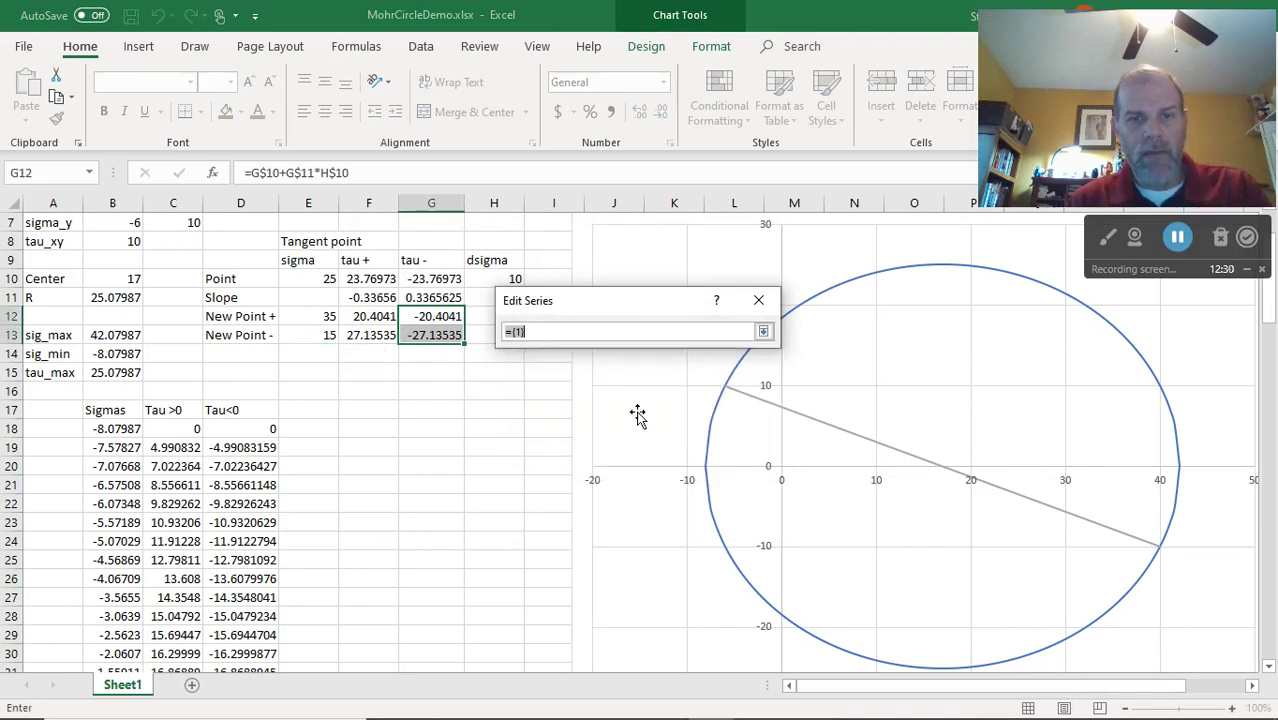
pyautogui.moveTo(385, 316); pyautogui.dragTo(385, 335)
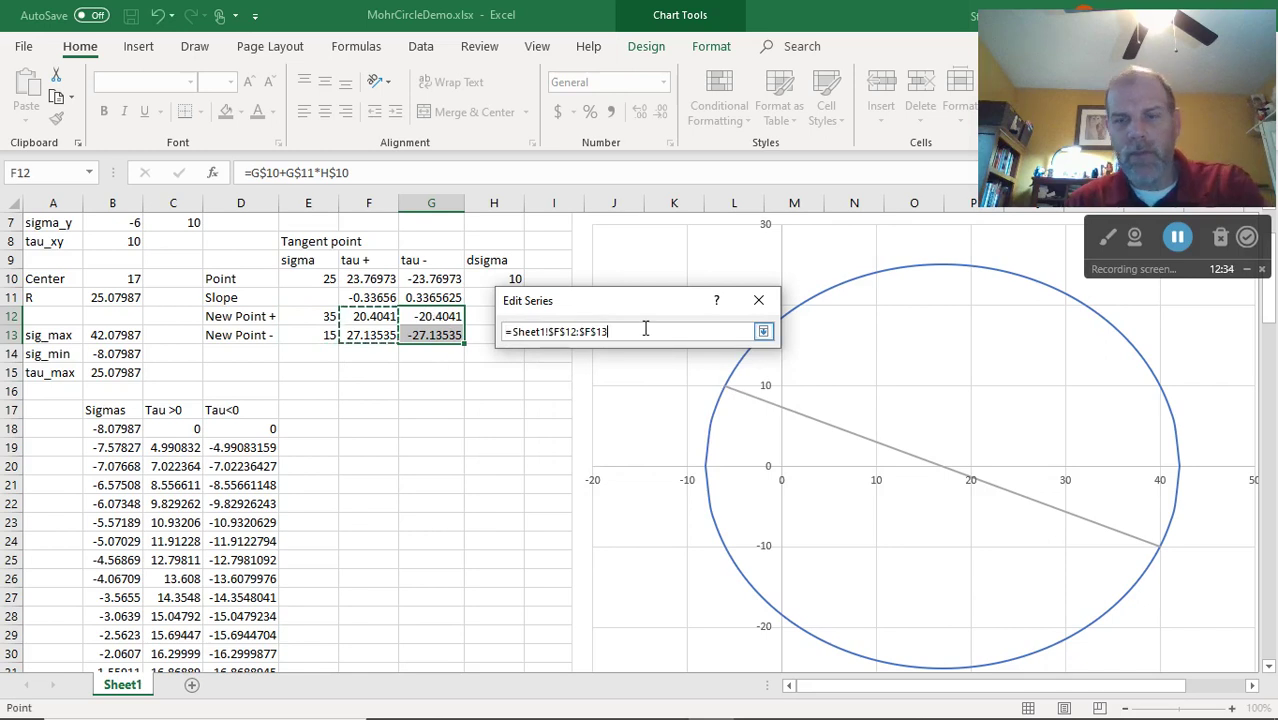
pyautogui.press('Return')
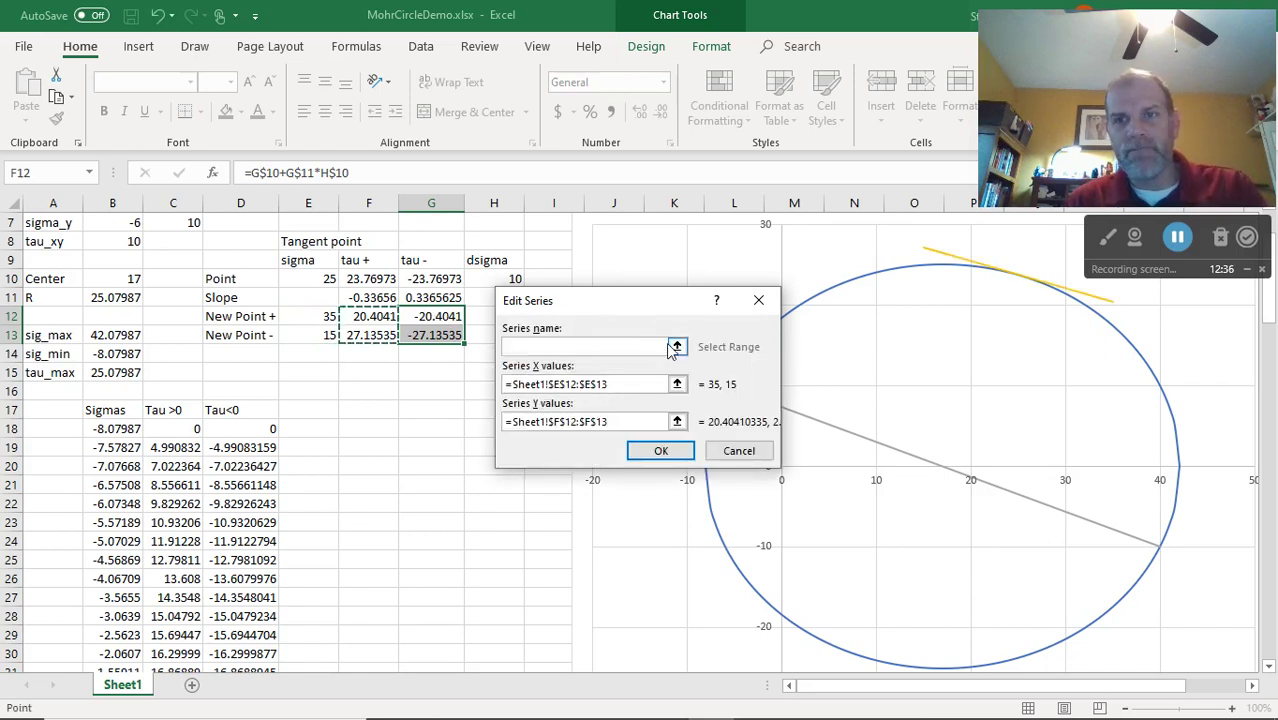
pyautogui.click(661, 451)
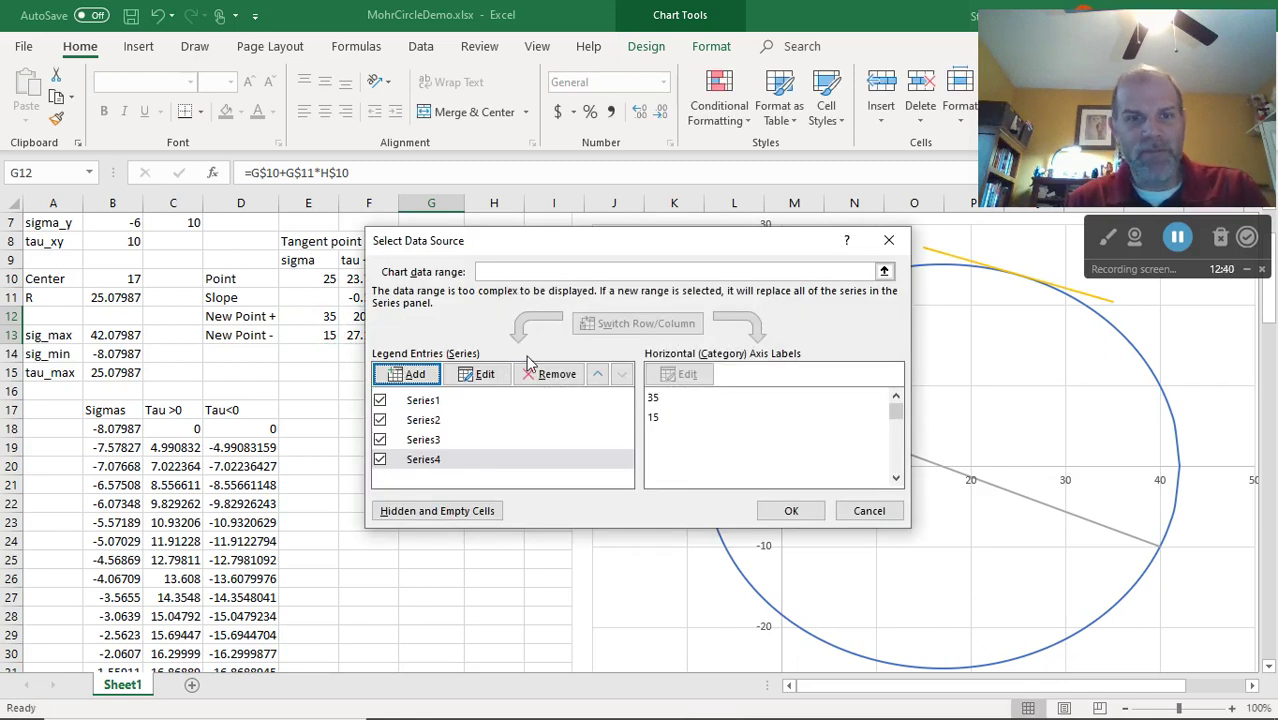
# - Add a series with X values E12:E13 and Y values G12:G13, then confirm both dialogs
pyautogui.click(427, 372)
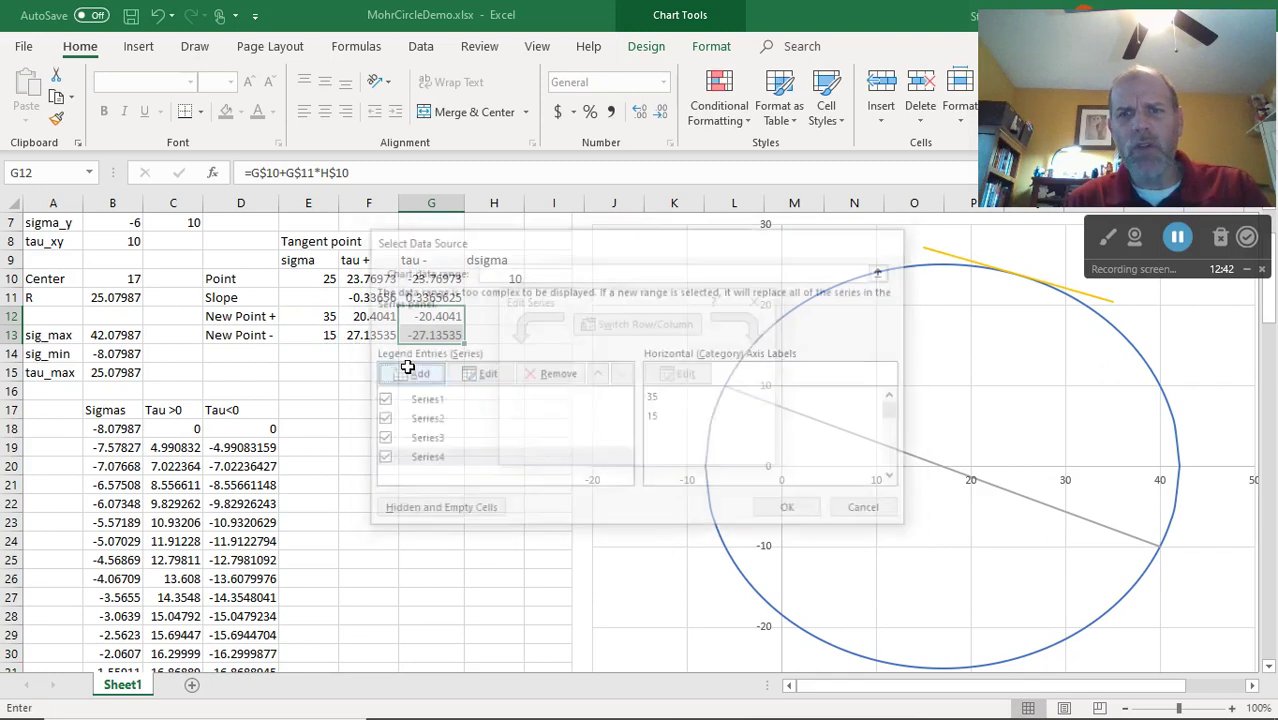
pyautogui.click(537, 383)
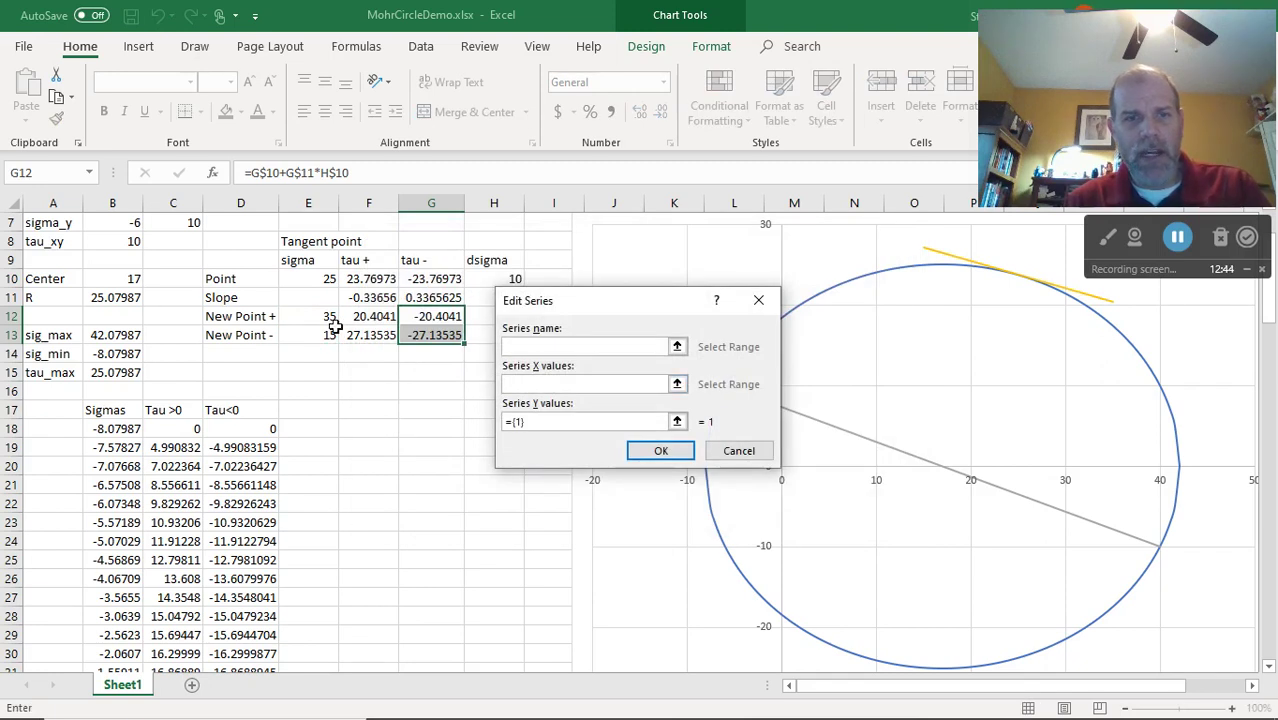
pyautogui.moveTo(322, 317); pyautogui.dragTo(330, 335)
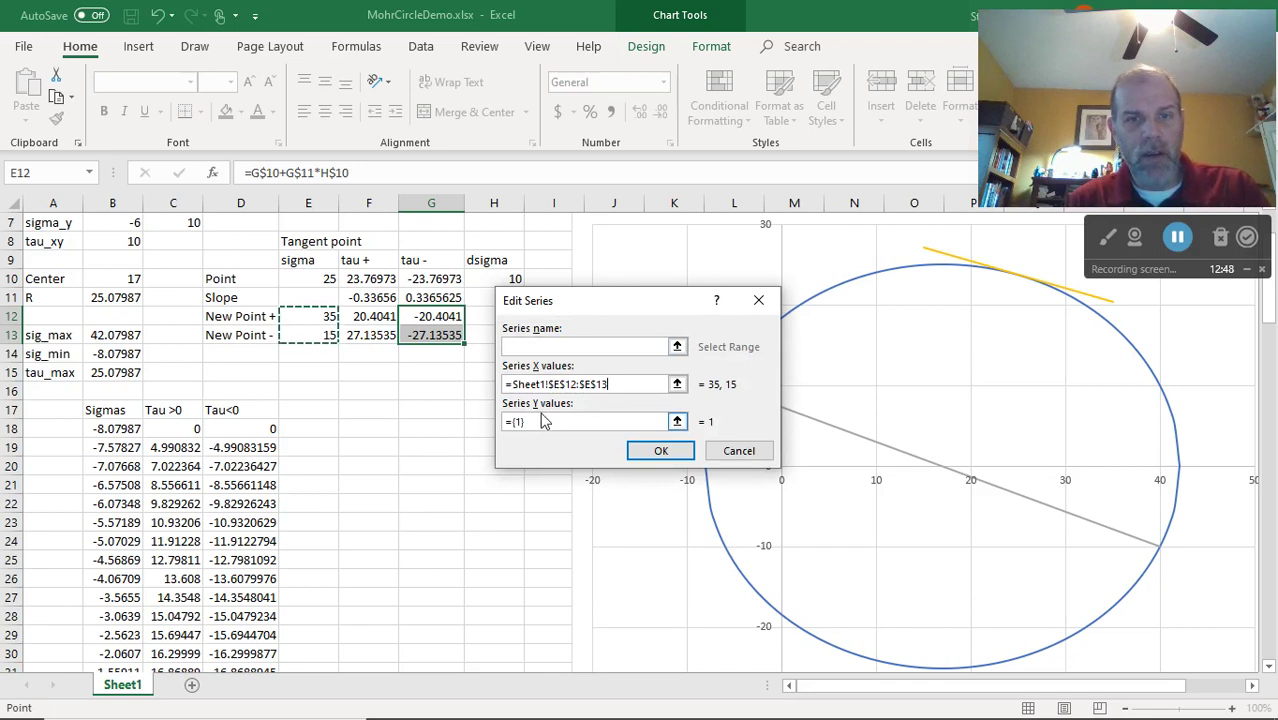
pyautogui.click(677, 421)
pyautogui.moveTo(437, 320); pyautogui.dragTo(434, 336)
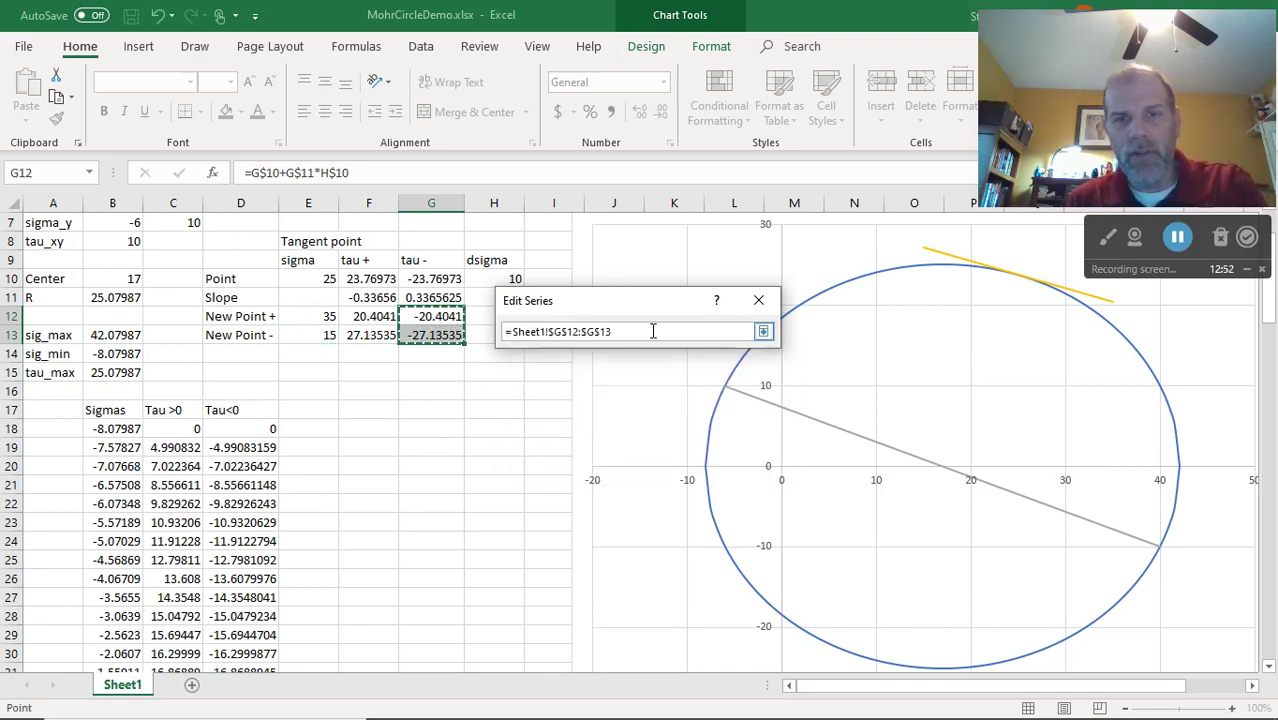
pyautogui.press('Return')
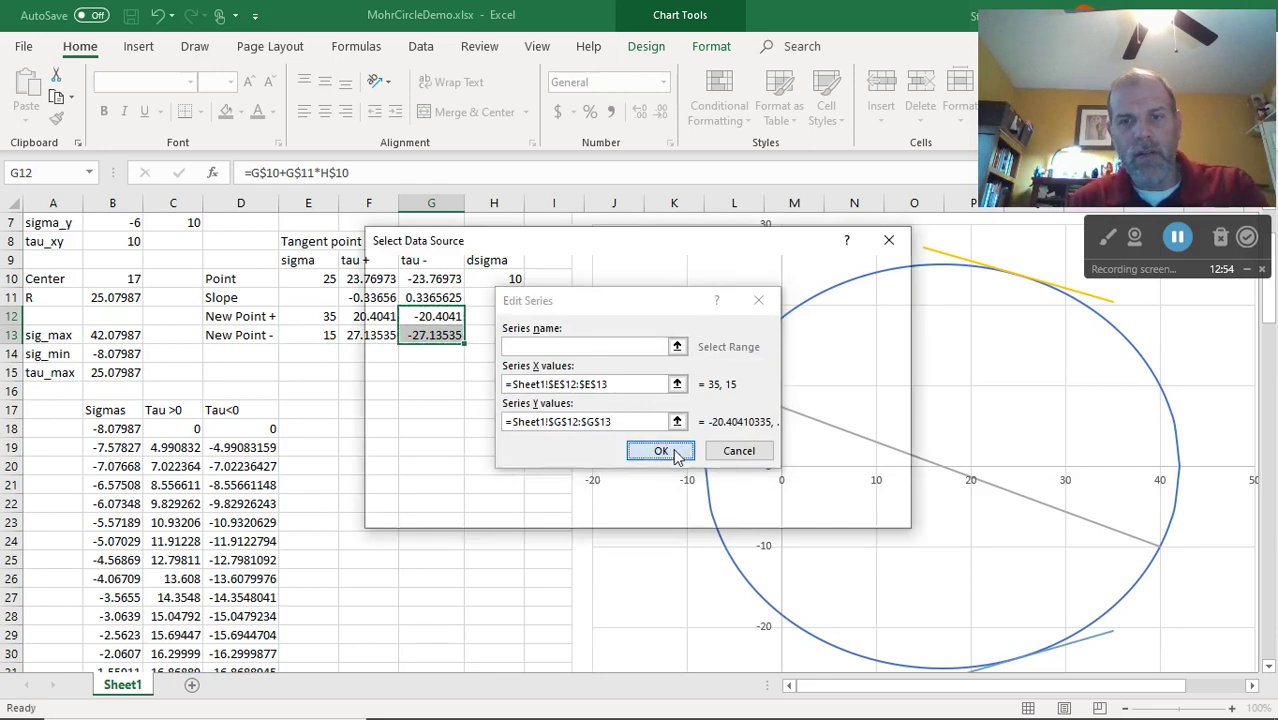
pyautogui.click(738, 449)
pyautogui.click(789, 512)
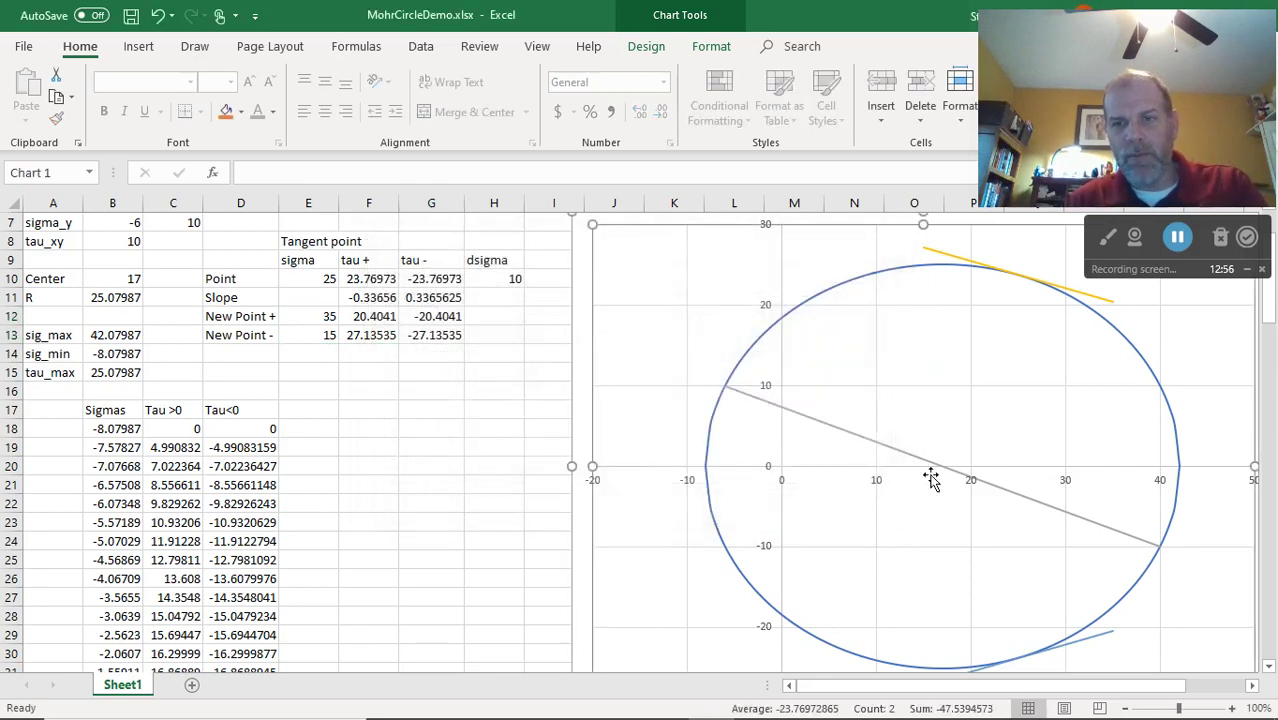
# - Zoom the sheet out, then change dsigma in H10 to 25 and finally to 50
pyautogui.click(1125, 708)
pyautogui.click(1125, 708)
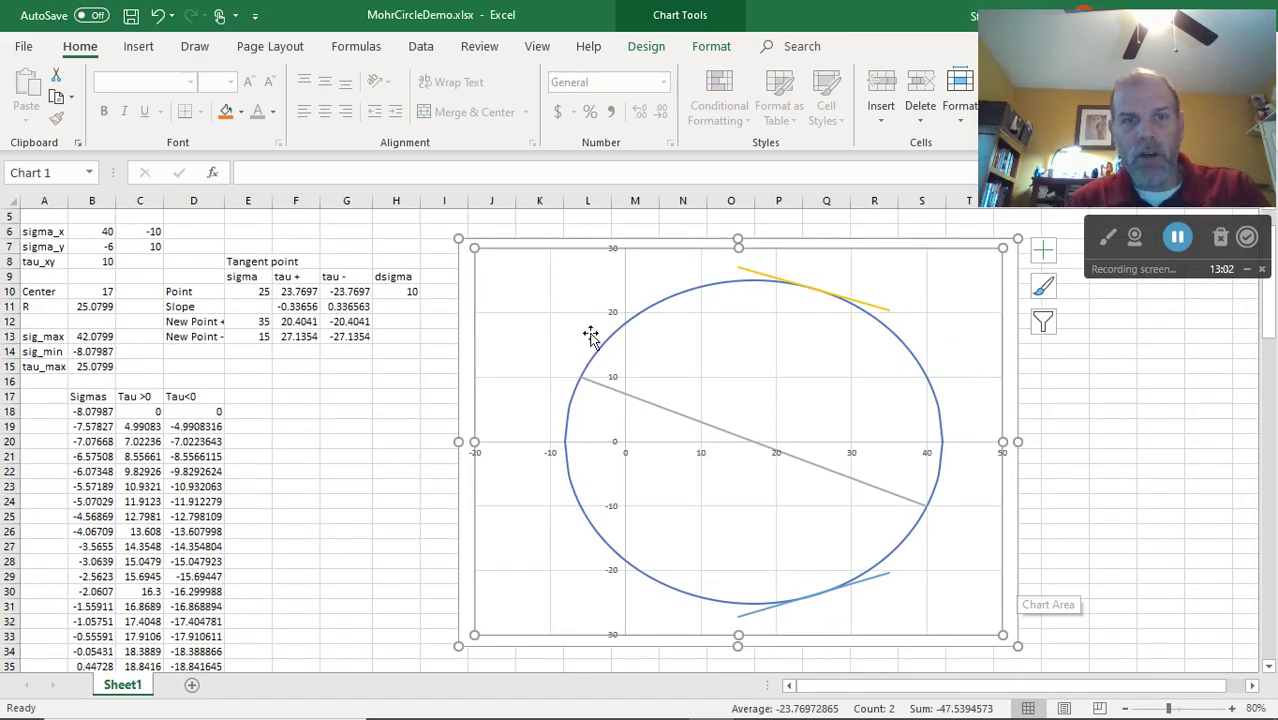
pyautogui.click(408, 291)
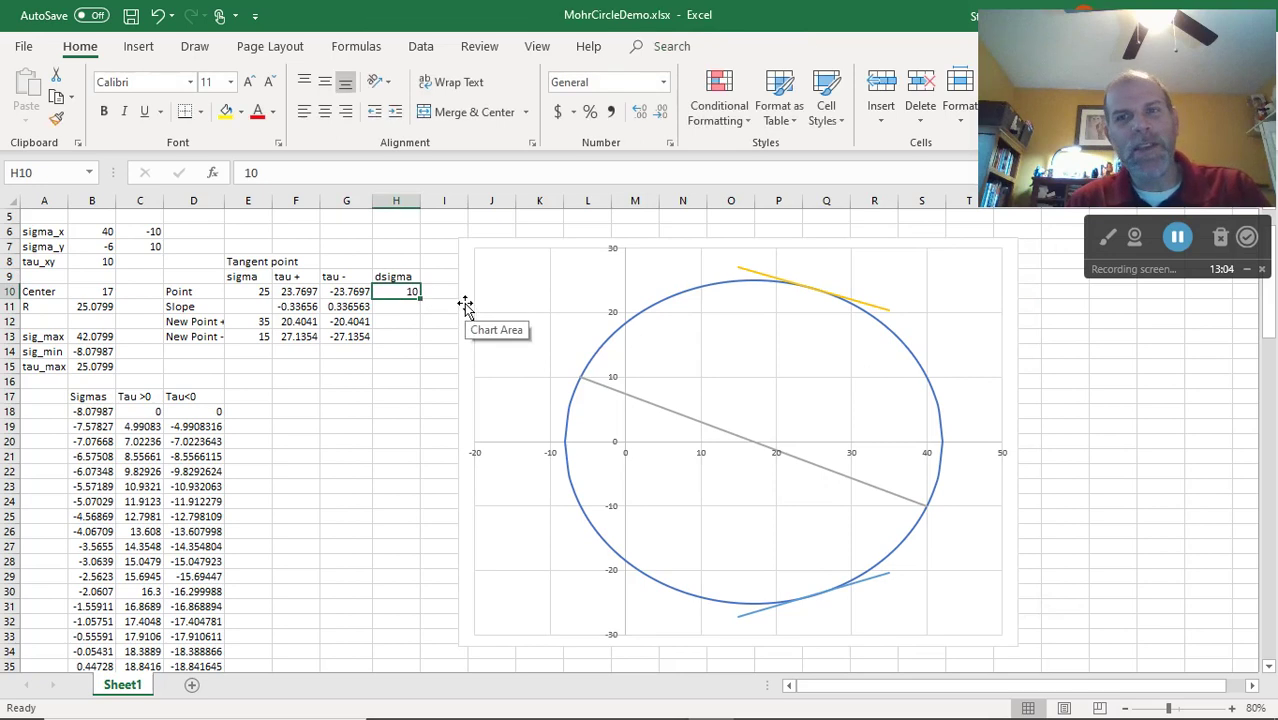
pyautogui.write('25')
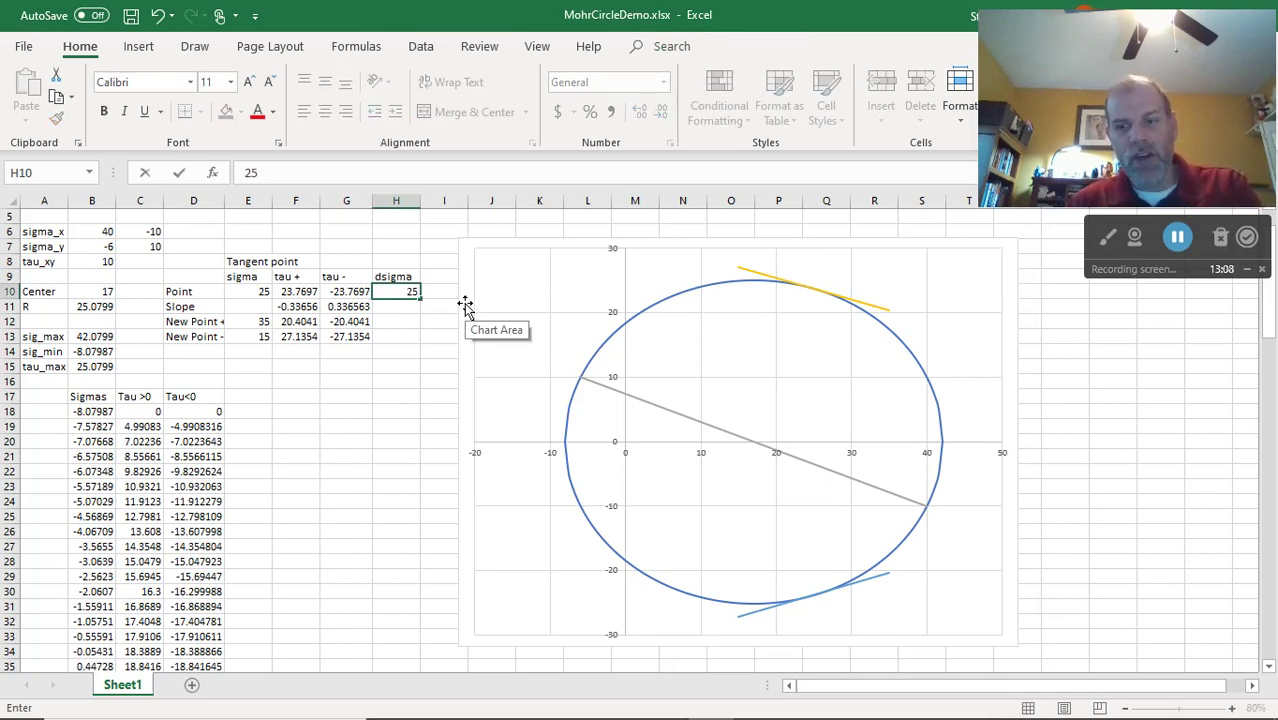
pyautogui.press('Return')
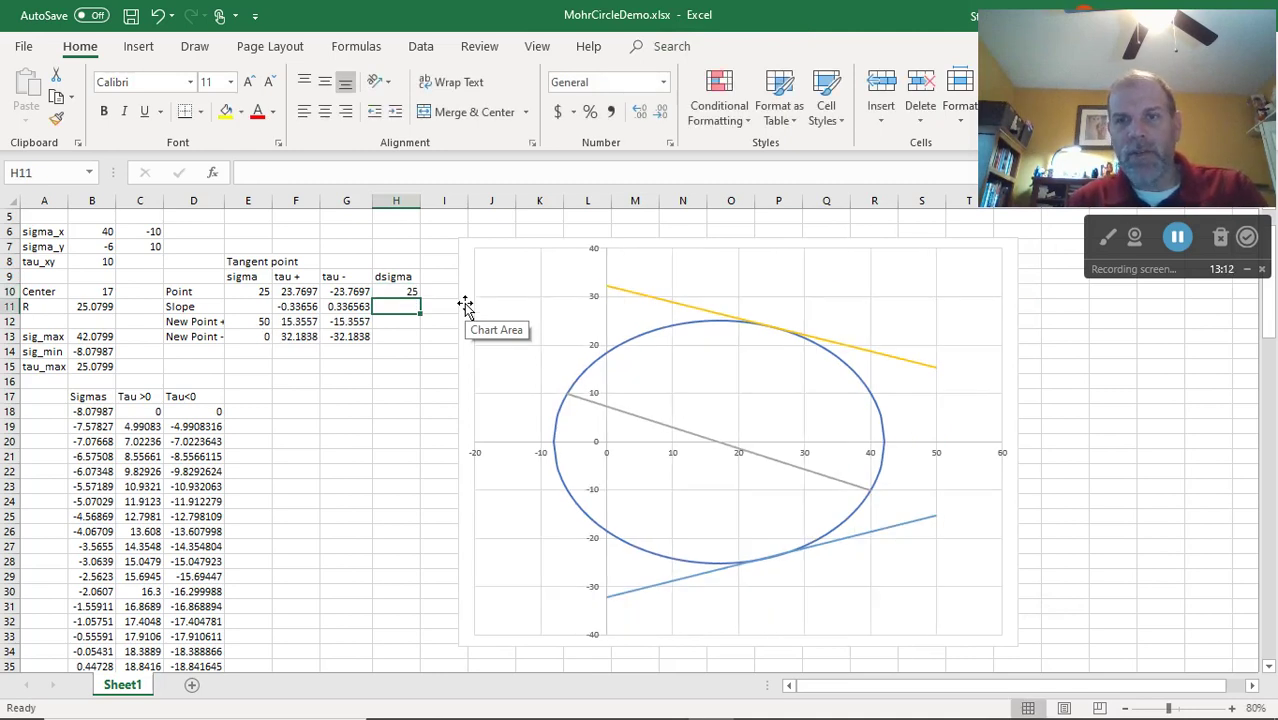
pyautogui.click(410, 291)
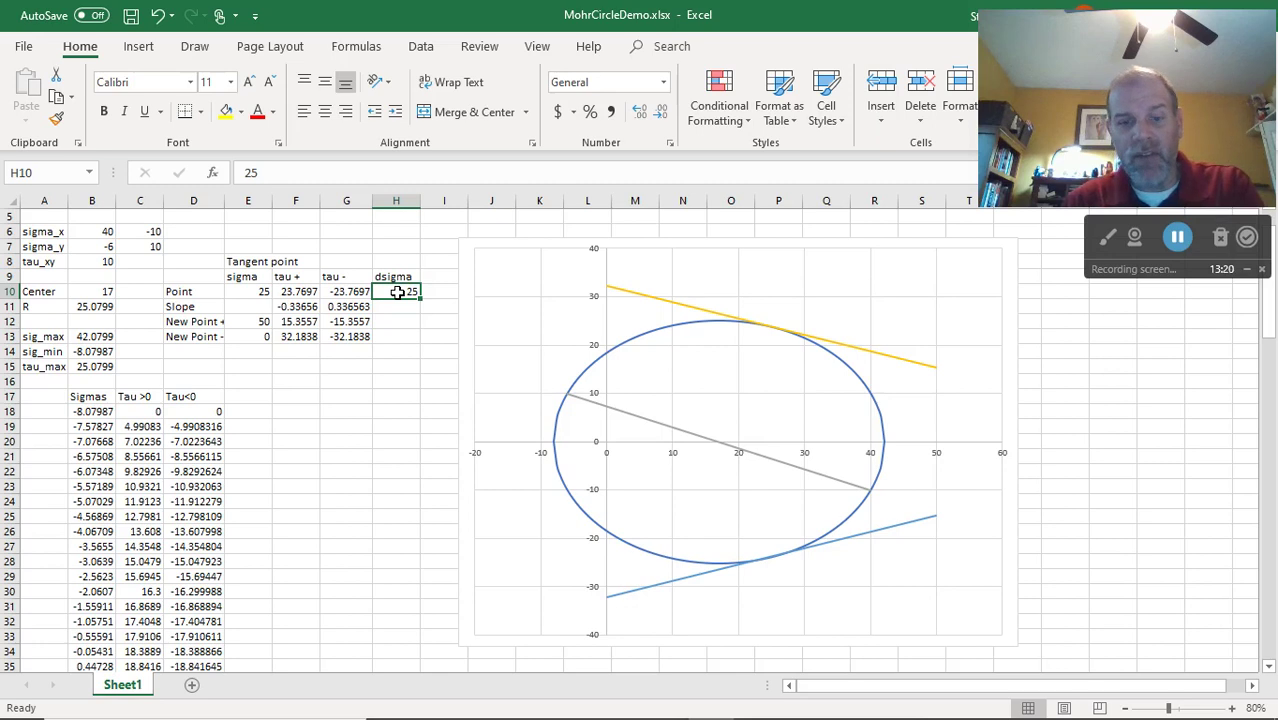
pyautogui.write('50')
pyautogui.press('Return')
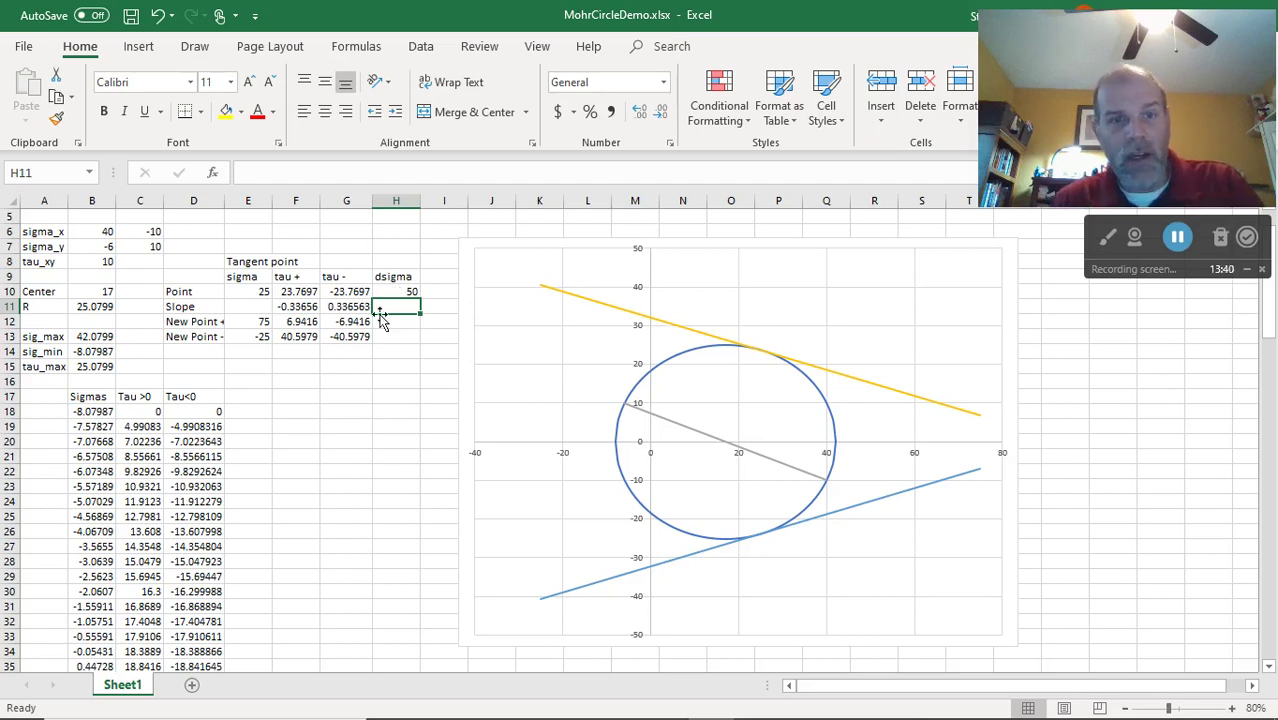
pyautogui.click(251, 291)
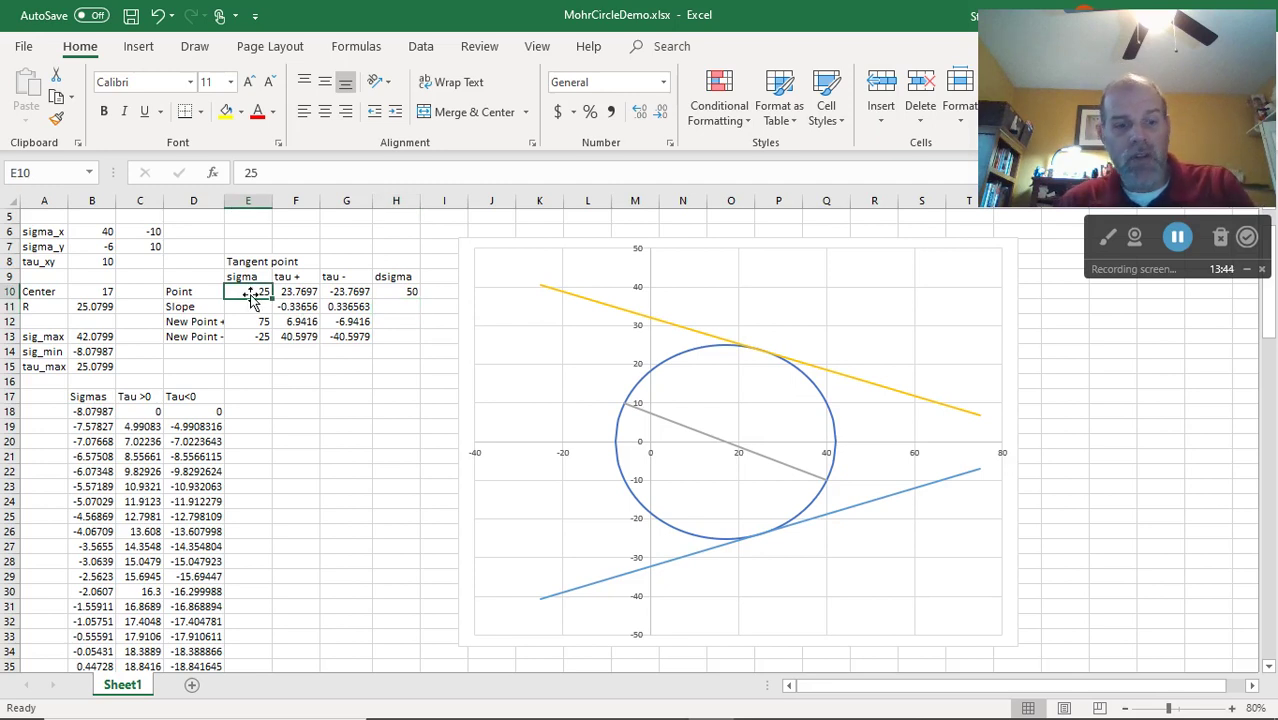
pyautogui.write('20')
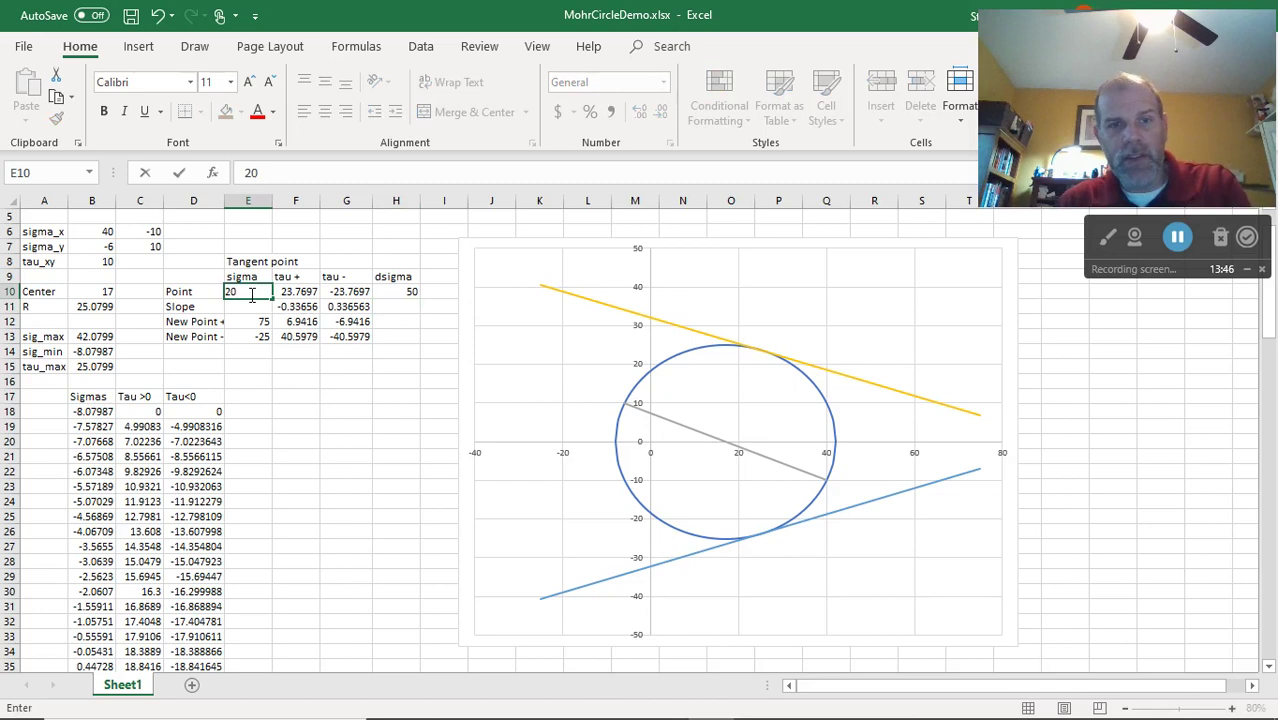
pyautogui.press('Return')
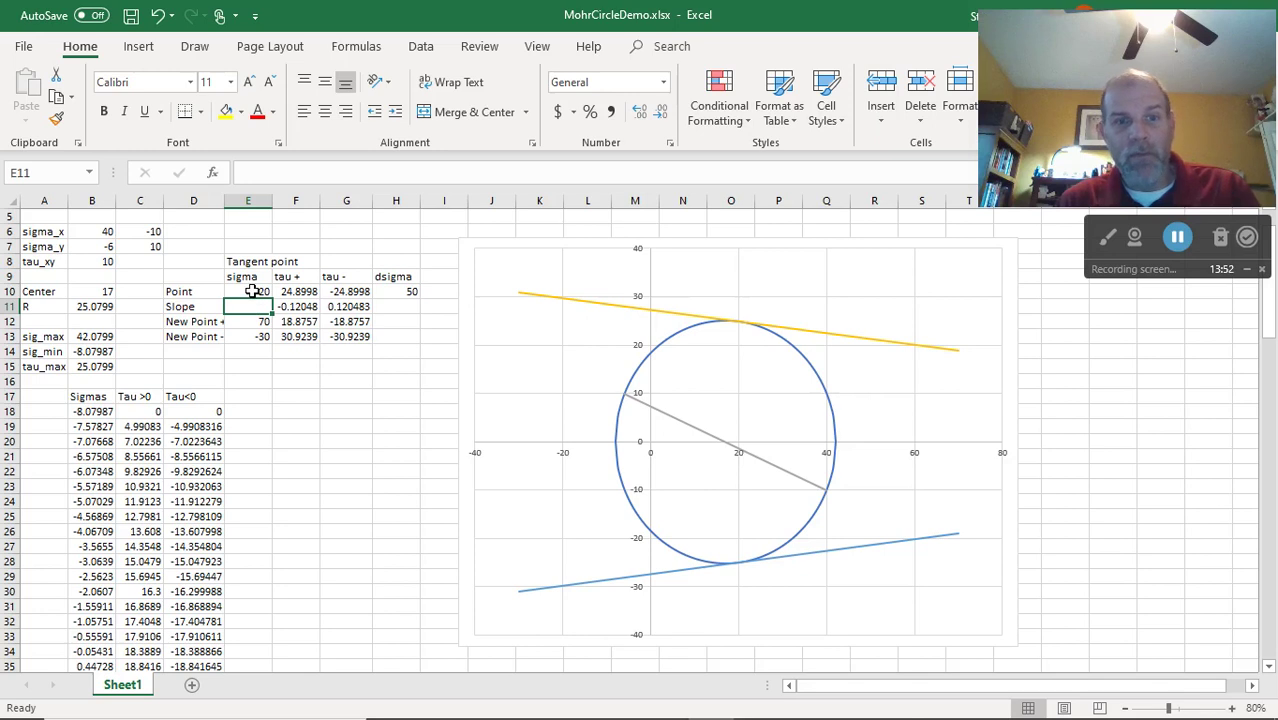
pyautogui.click(250, 291)
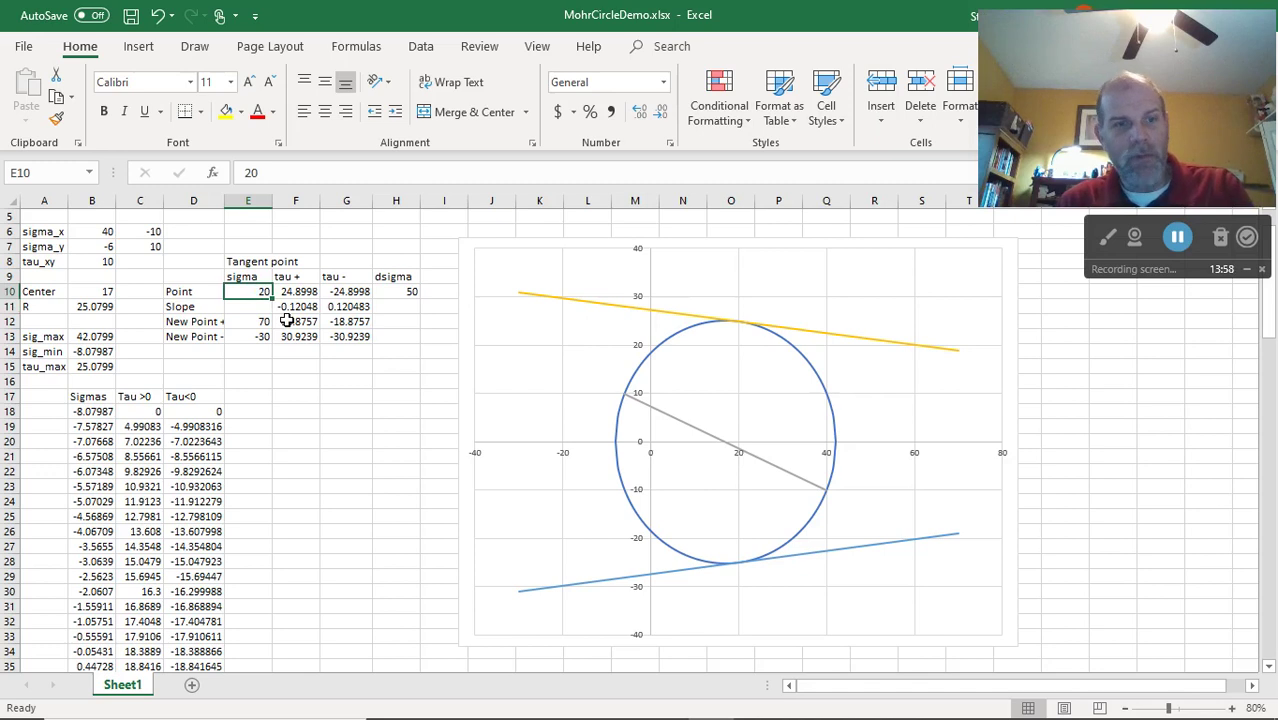
pyautogui.write('17')
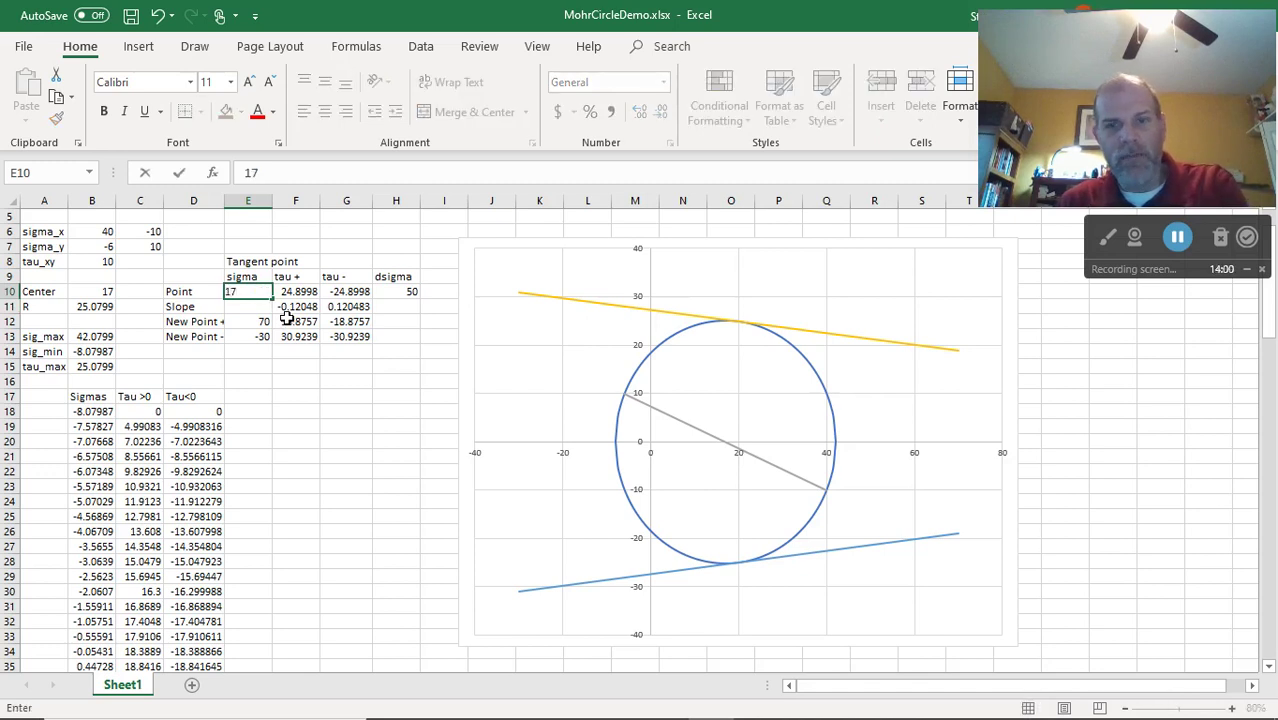
pyautogui.press('Return')
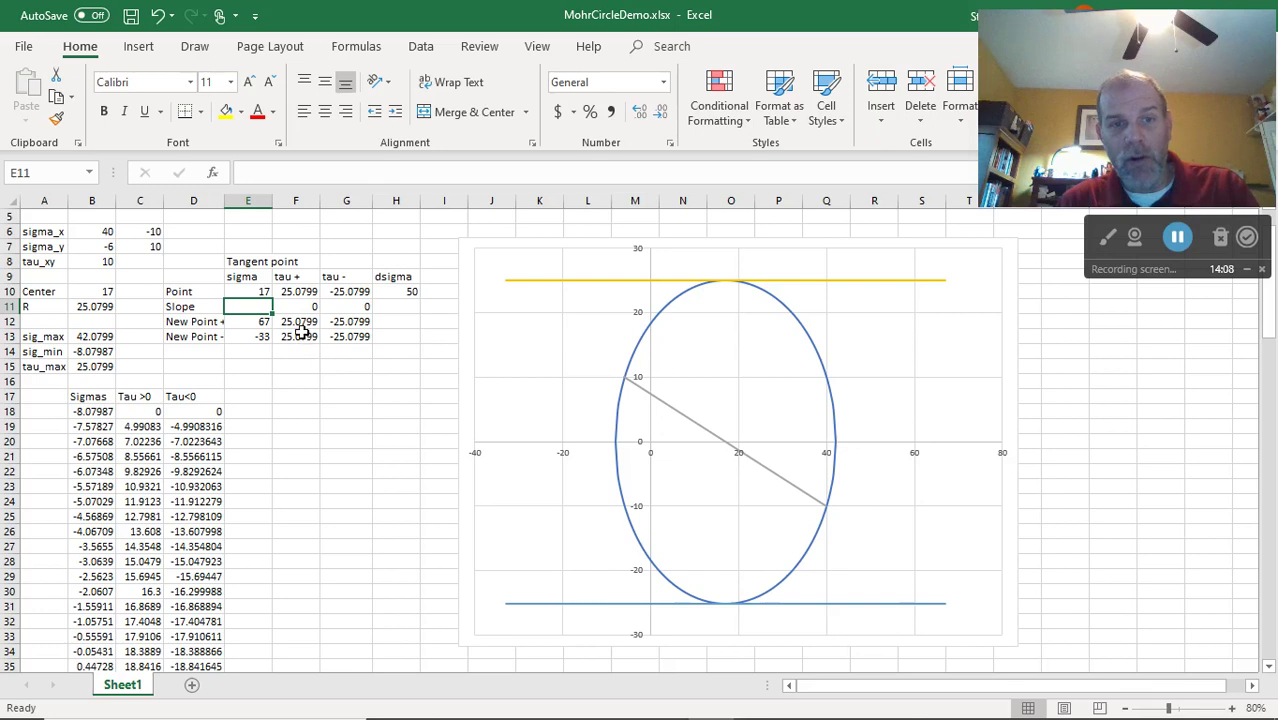
pyautogui.click(254, 292)
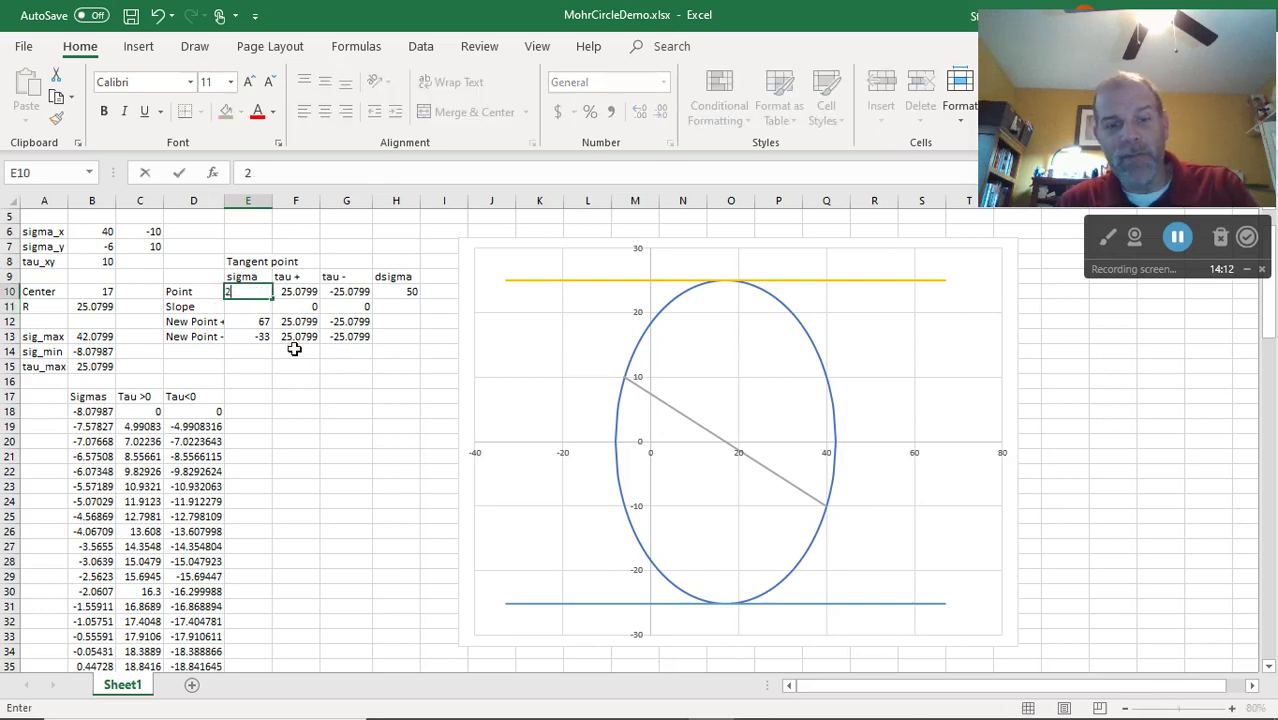
pyautogui.write('25')
pyautogui.press('Return')
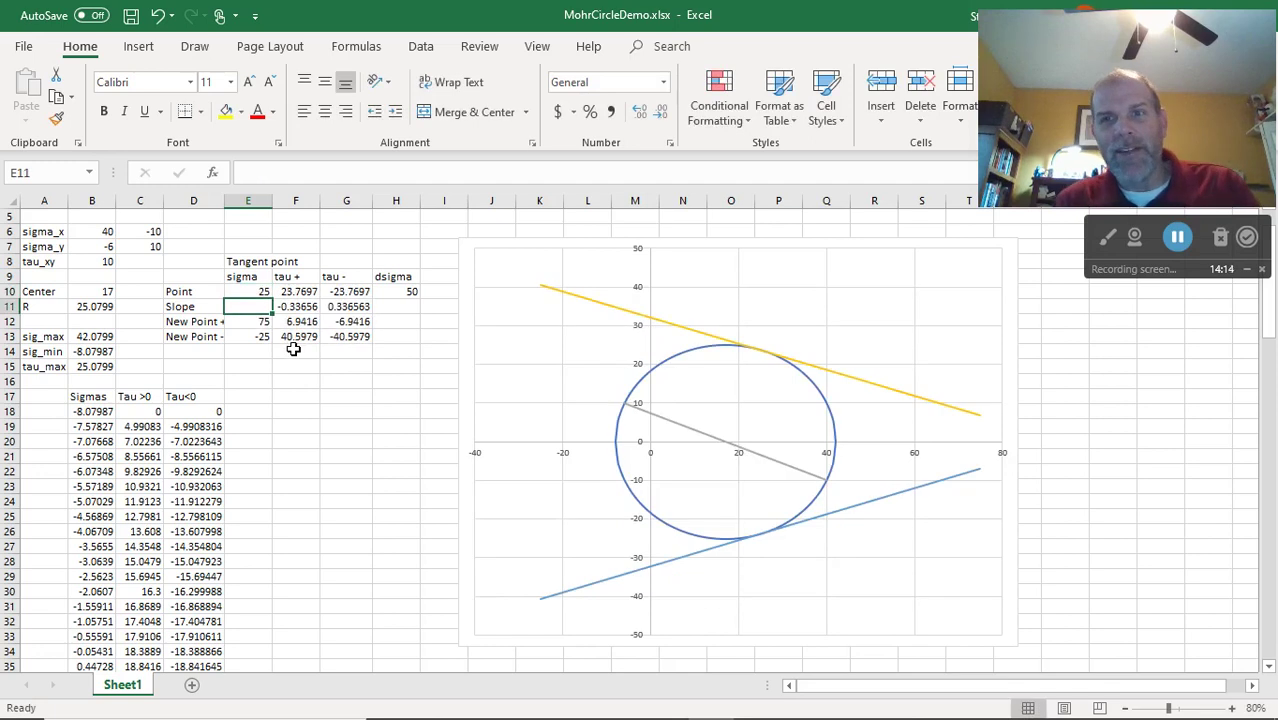